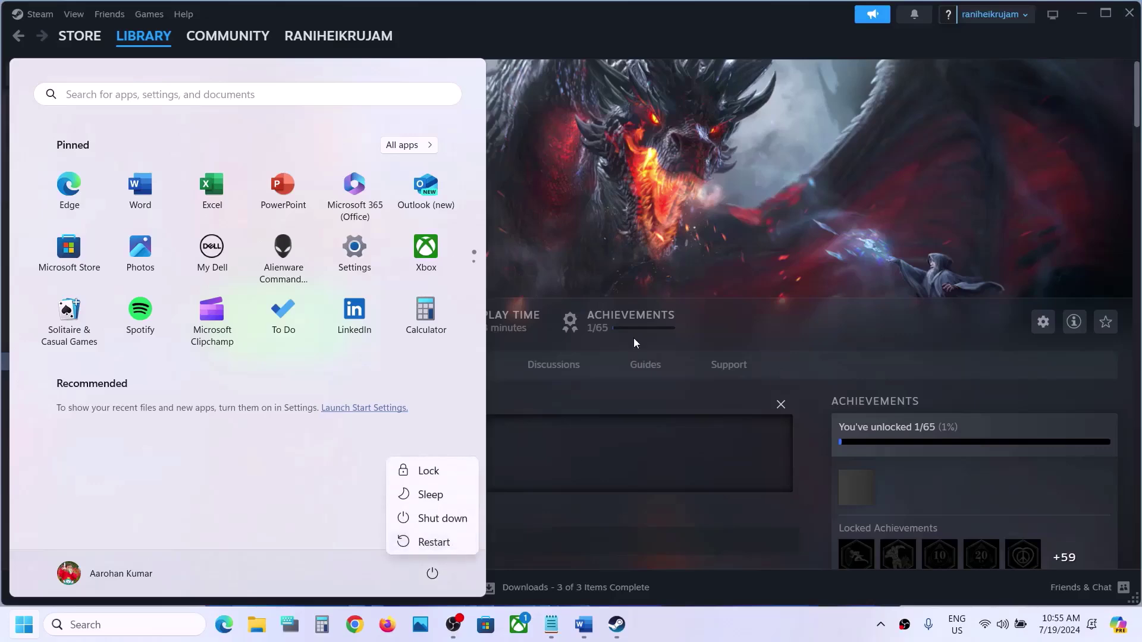
# Switch to the Word notes and highlight the Step 2 instruction to run the game as an administrator from the installation folder
pyautogui.press('Escape')
pyautogui.press('Escape')
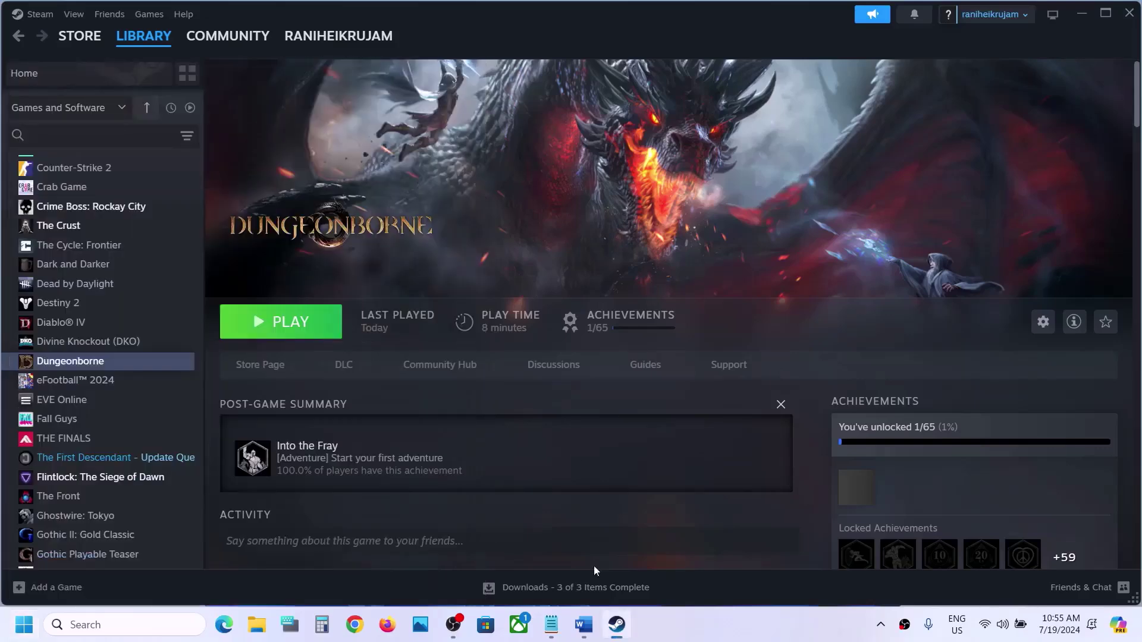
pyautogui.click(585, 629)
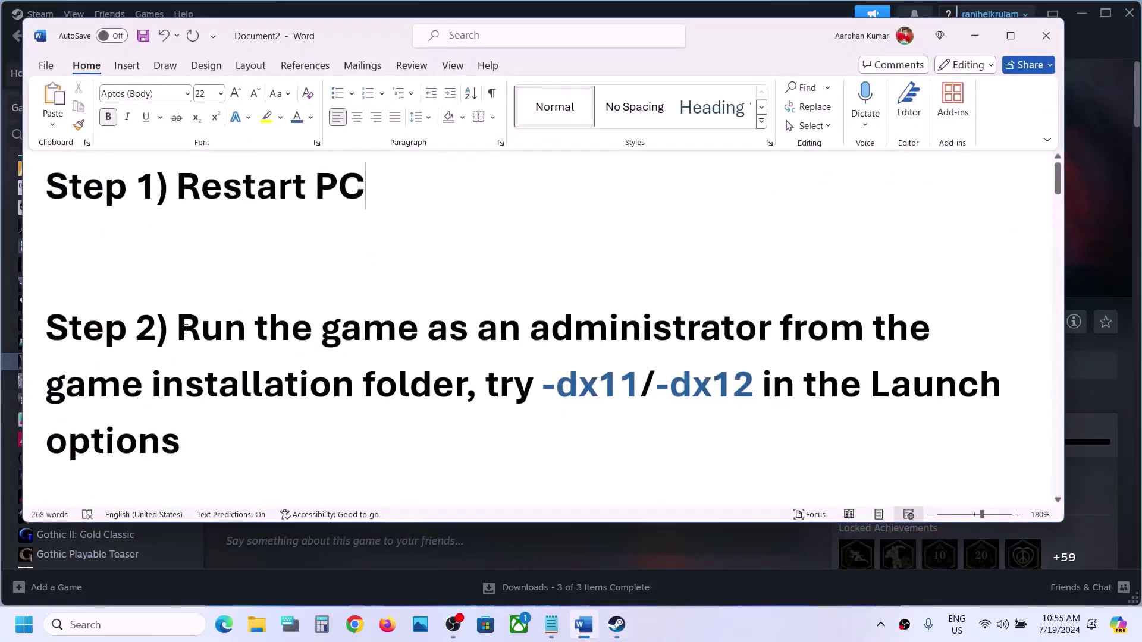
pyautogui.moveTo(212, 327); pyautogui.dragTo(470, 387)
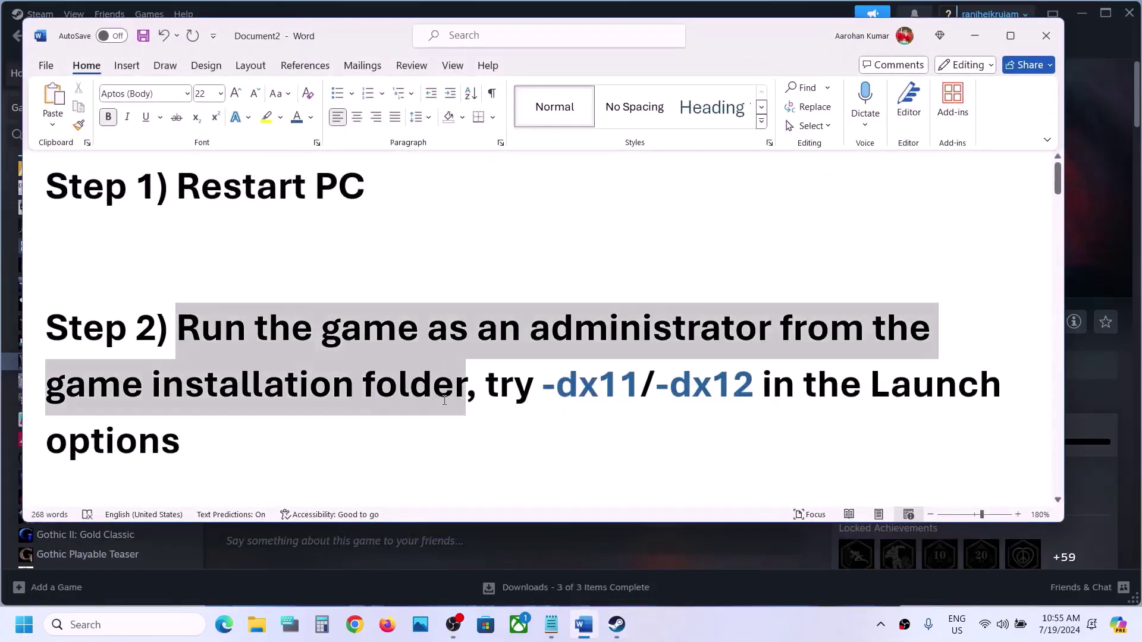
pyautogui.click(976, 35)
# Browse the local files of Dungeonborne from the Steam library to open its installation folder
pyautogui.rightClick(81, 364)
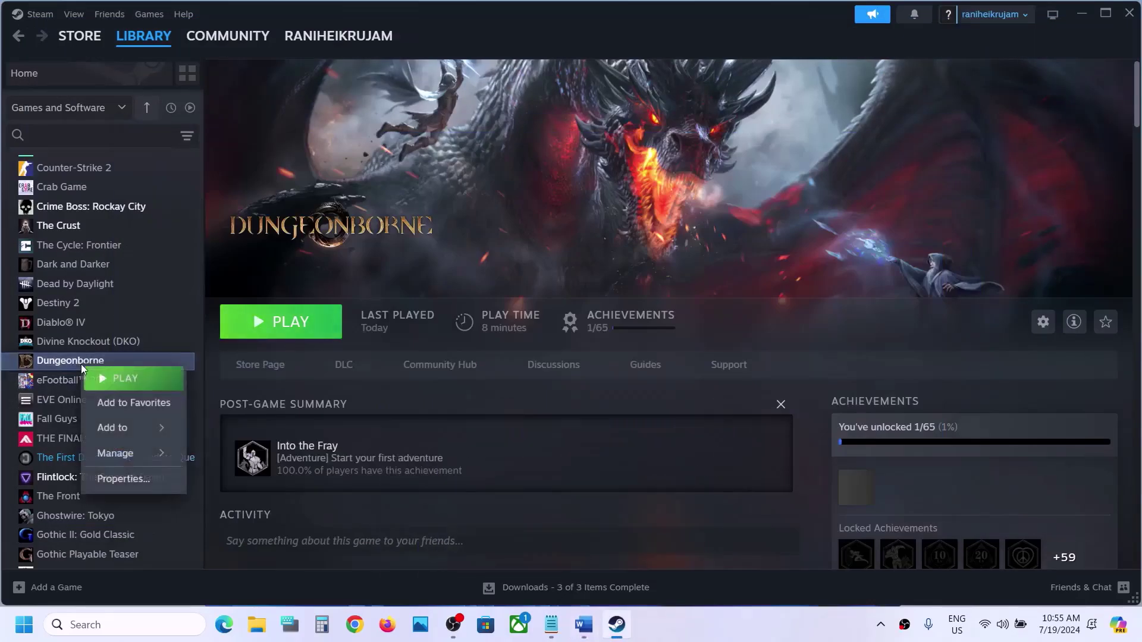
pyautogui.moveTo(129, 443)
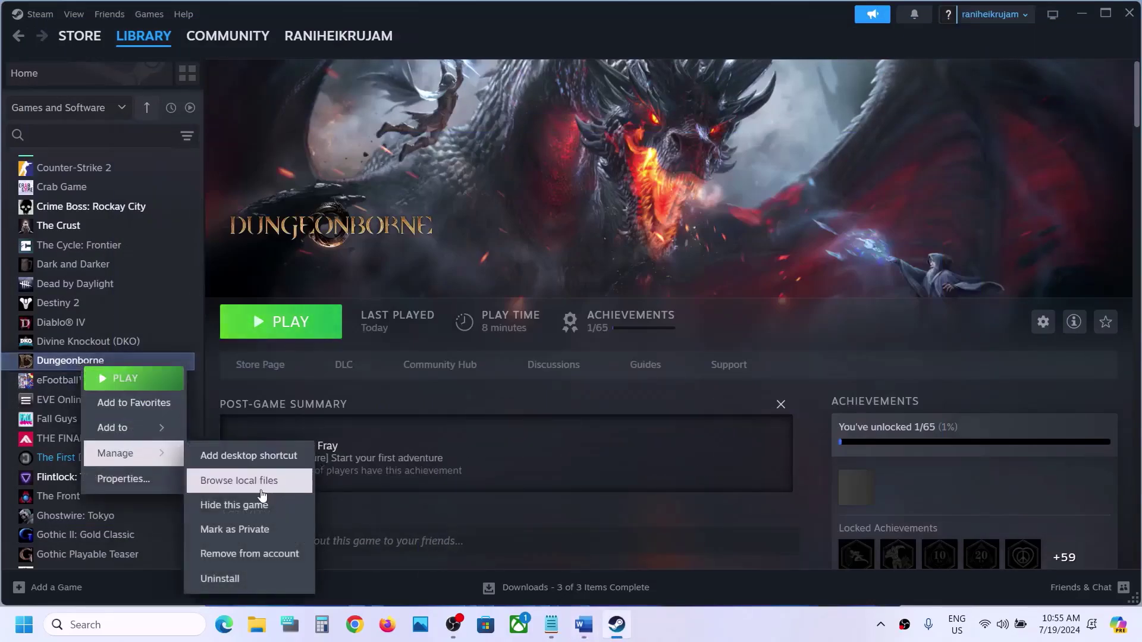
pyautogui.click(262, 492)
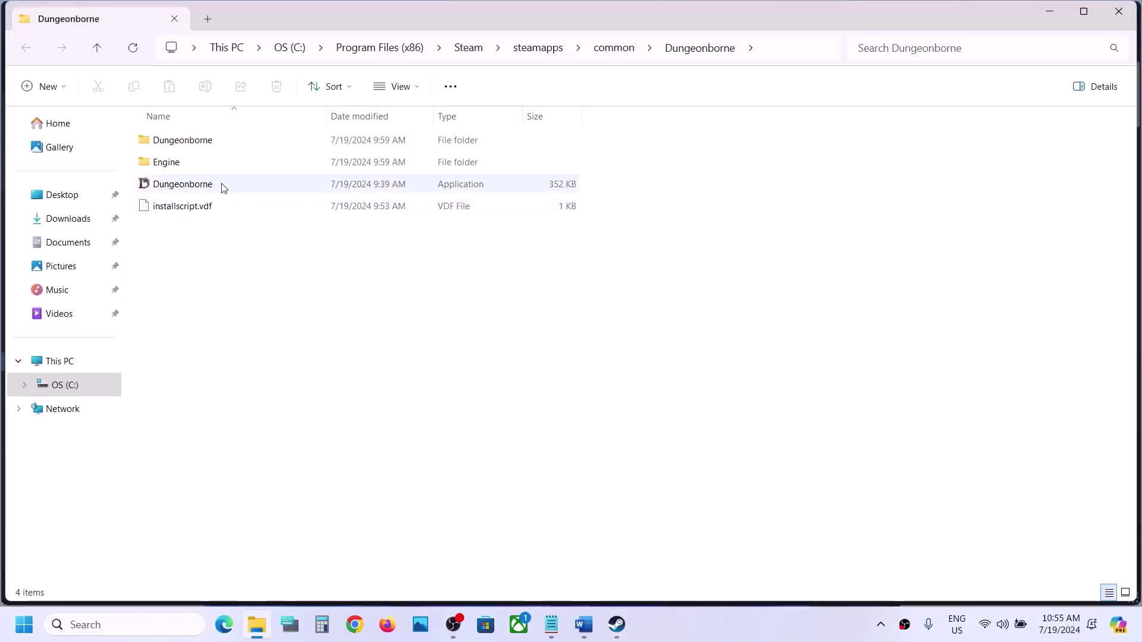
# Set the Dungeonborne application in the installation folder to run as an administrator and save its properties
pyautogui.rightClick(191, 188)
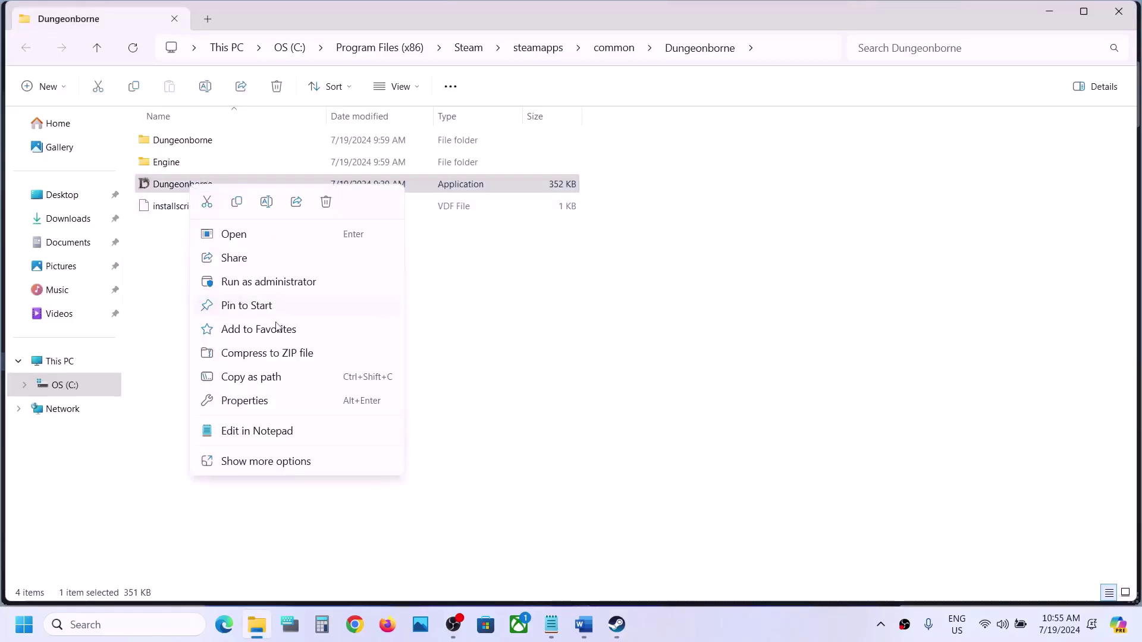
pyautogui.click(262, 397)
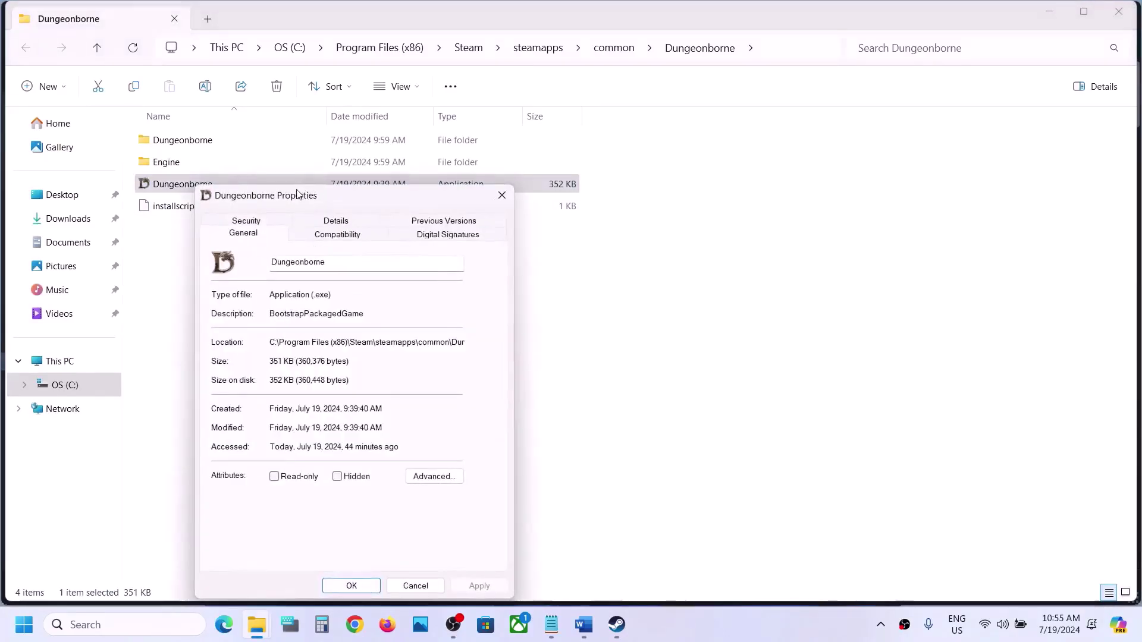
pyautogui.click(316, 235)
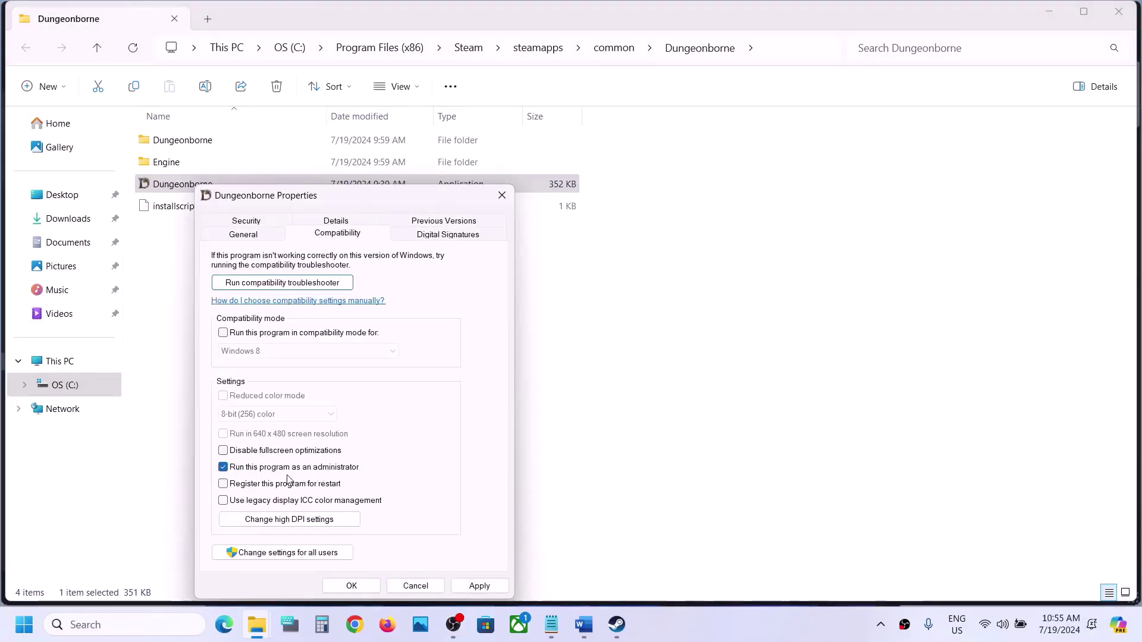
pyautogui.click(480, 586)
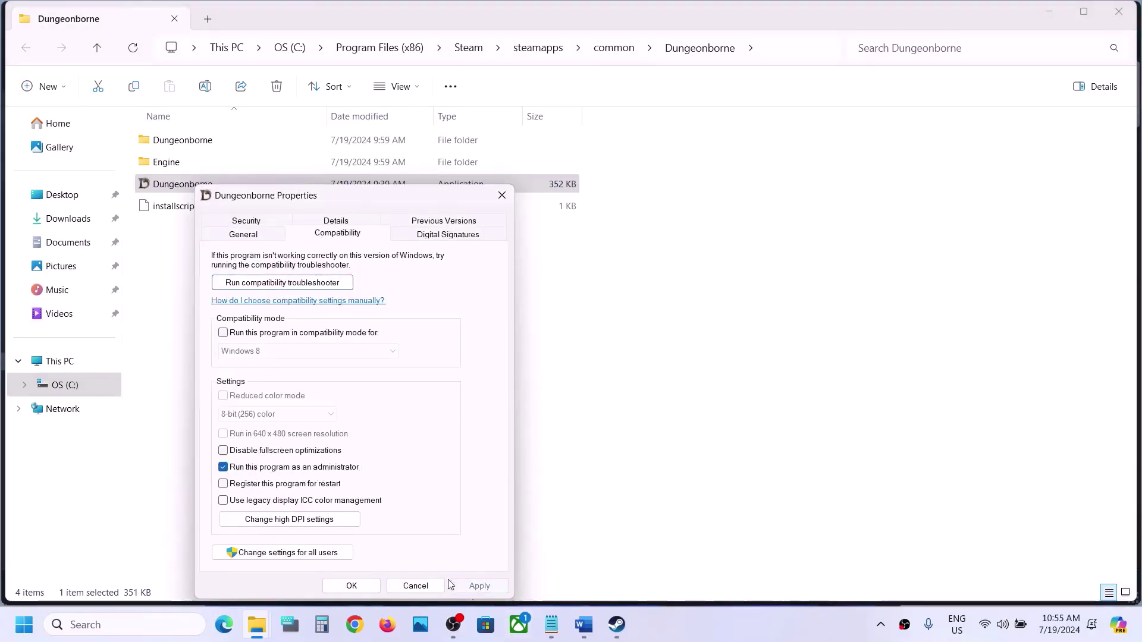
pyautogui.click(352, 586)
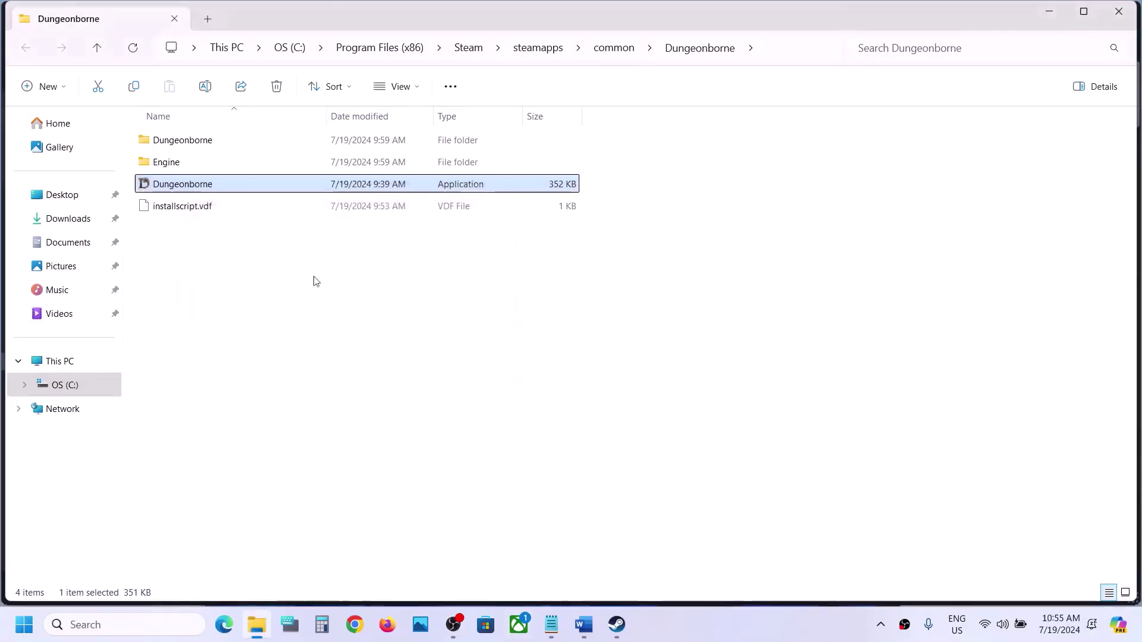
# Enable compatibility mode for Windows 8 on the same Dungeonborne application and apply it
pyautogui.rightClick(221, 188)
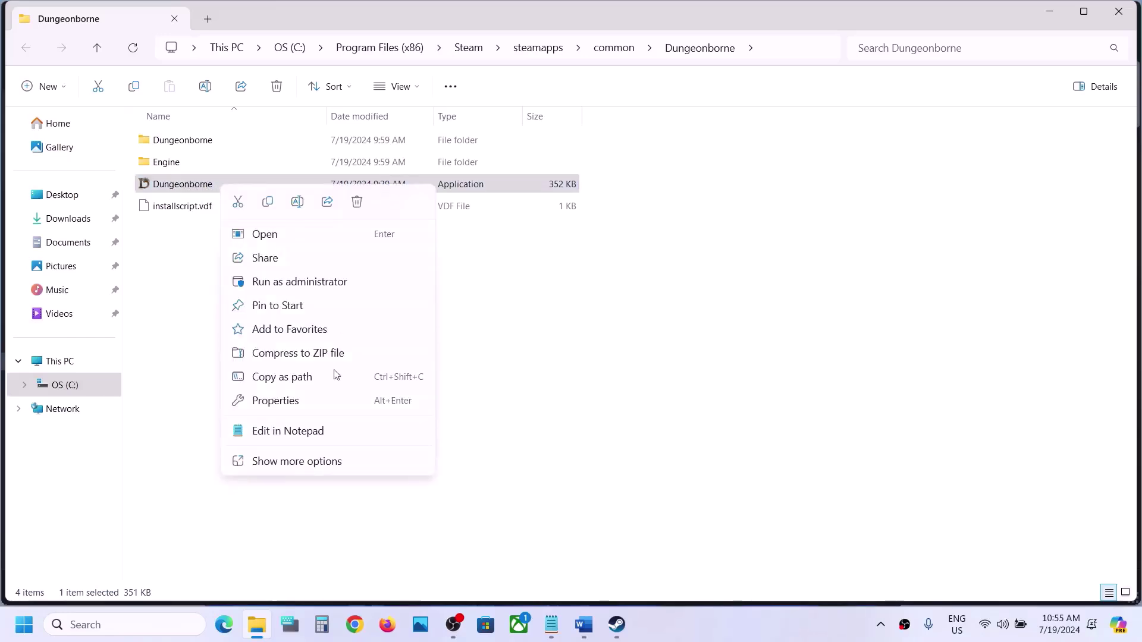
pyautogui.click(307, 401)
pyautogui.click(353, 234)
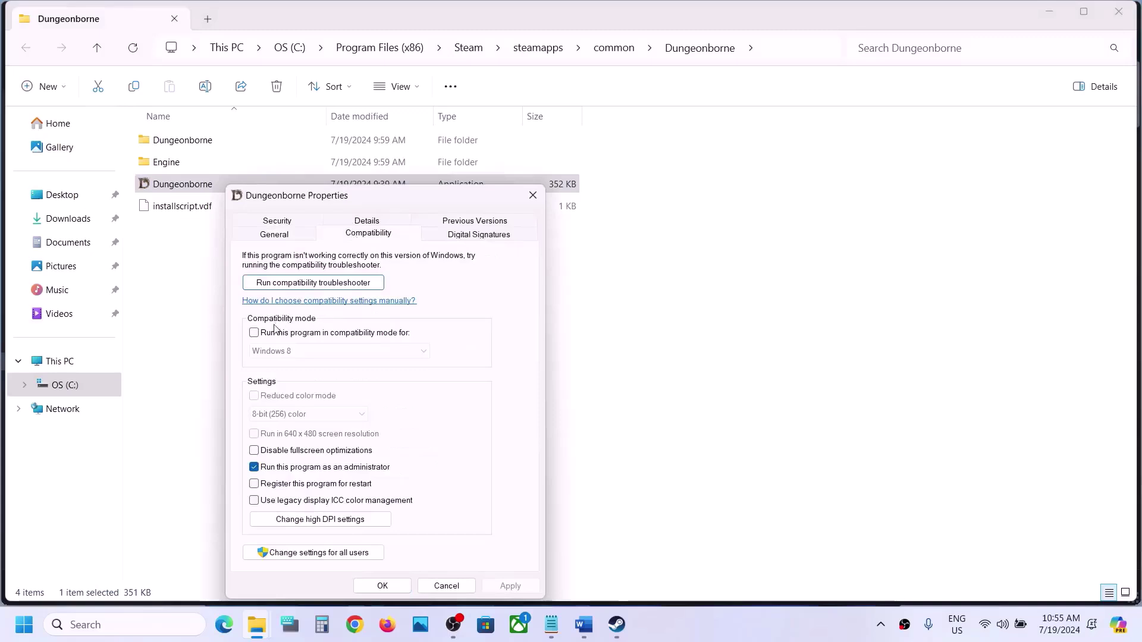
pyautogui.click(254, 332)
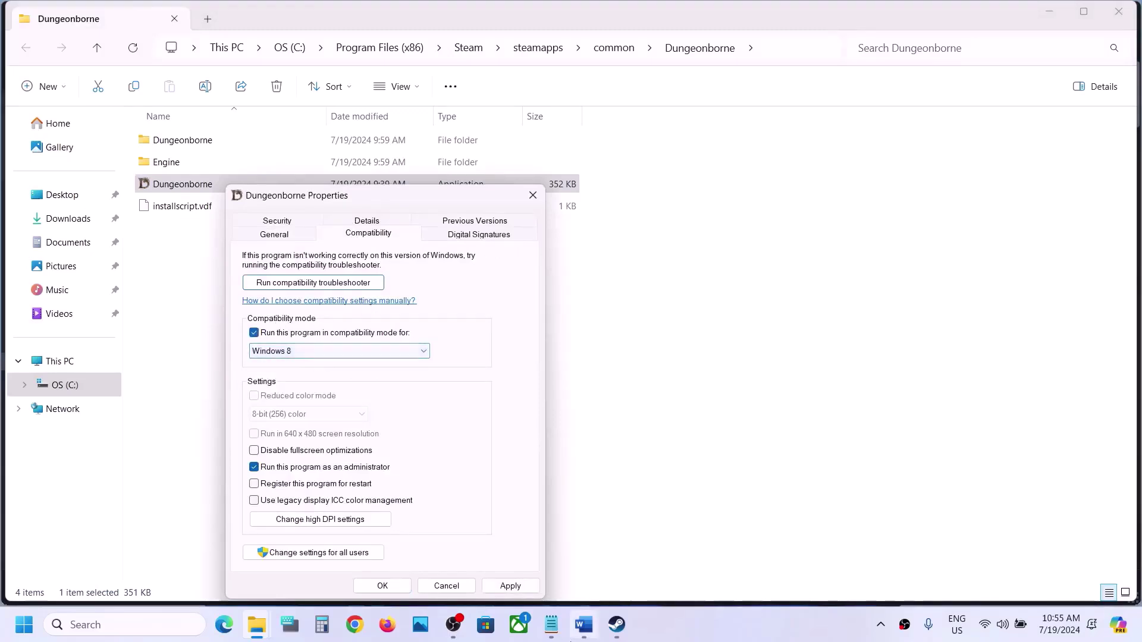
pyautogui.click(511, 585)
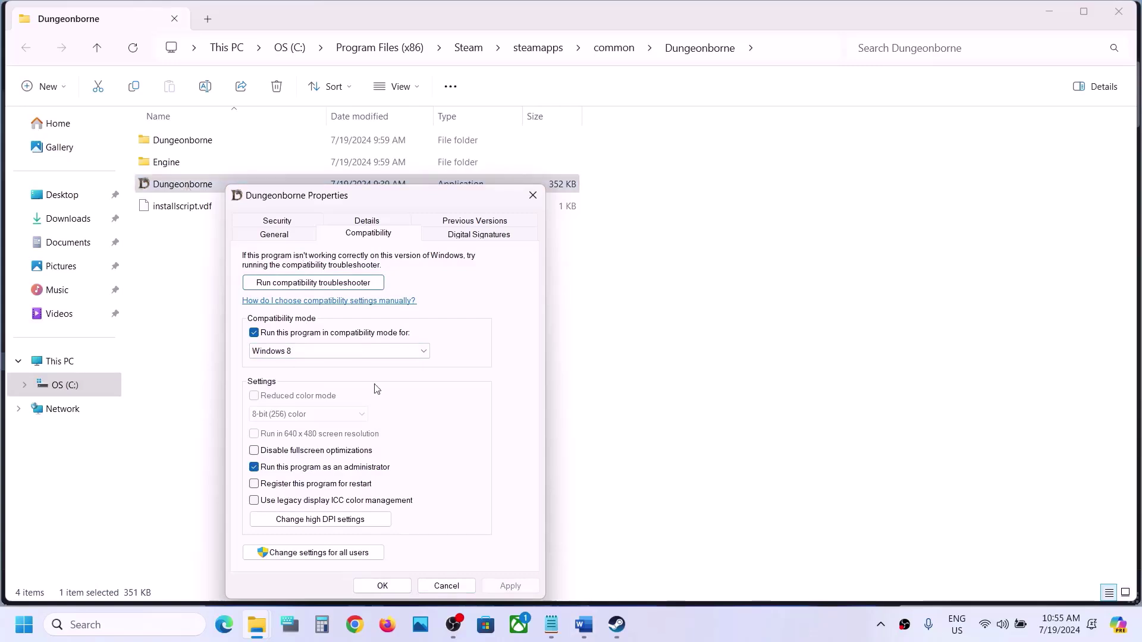
# Change the application's compatibility mode to Windows 7, disable fullscreen optimizations, and save the properties
pyautogui.click(384, 350)
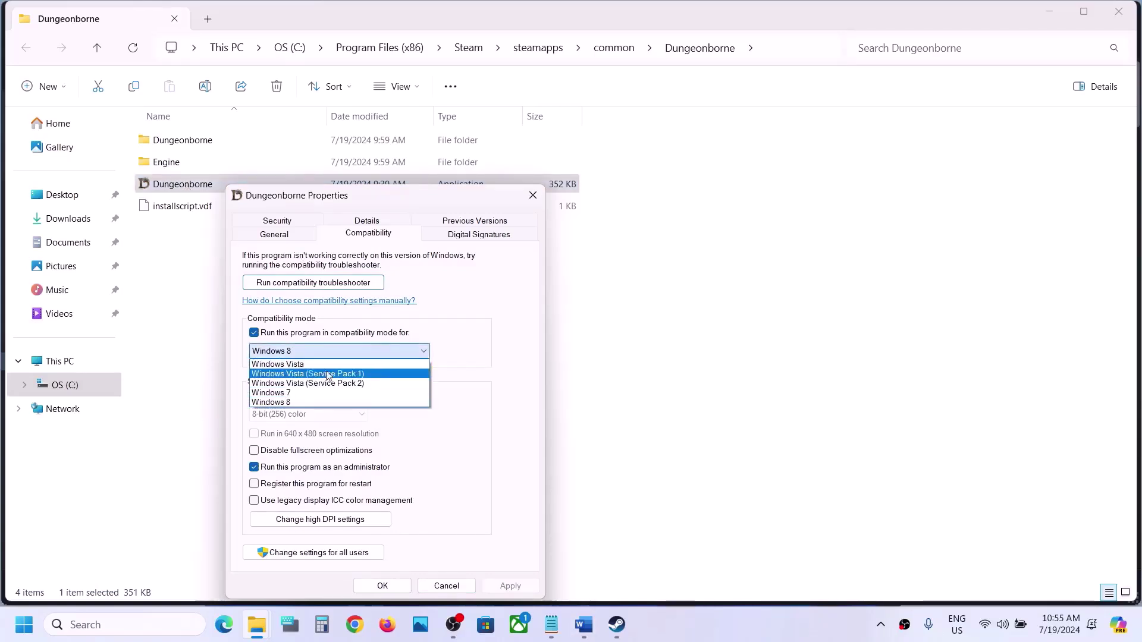
pyautogui.click(301, 393)
pyautogui.click(504, 587)
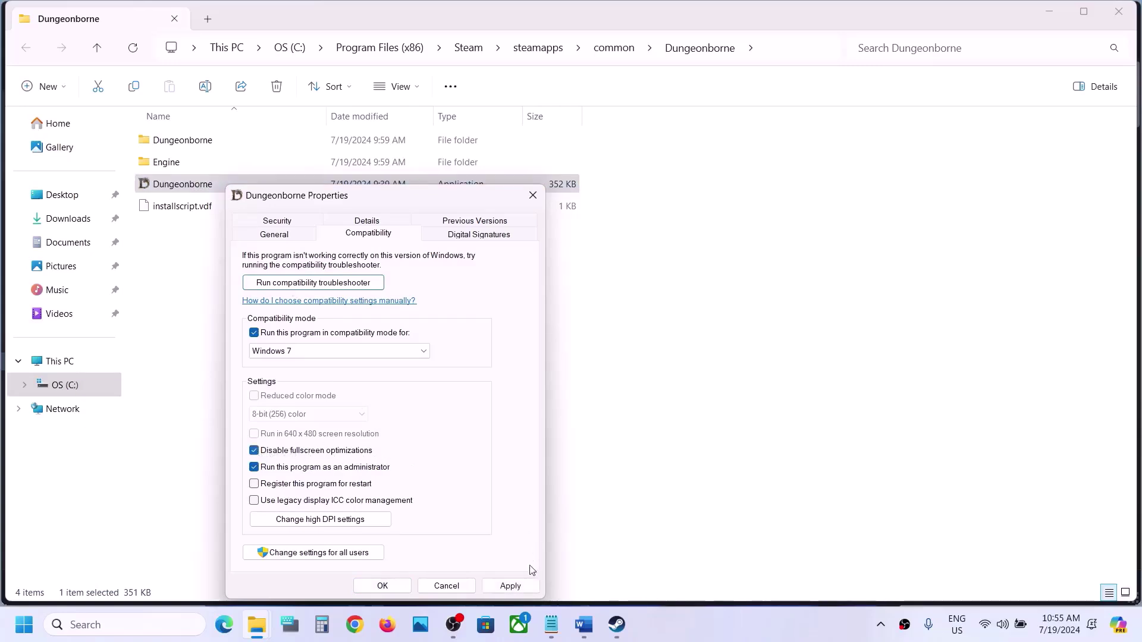
pyautogui.click(510, 586)
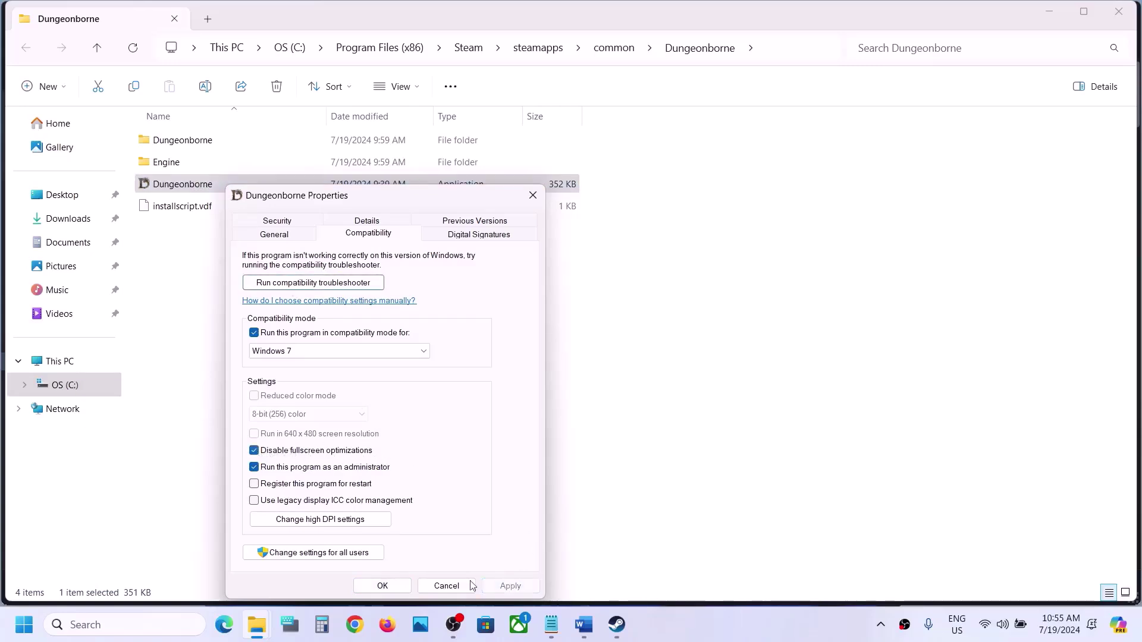
pyautogui.click(382, 586)
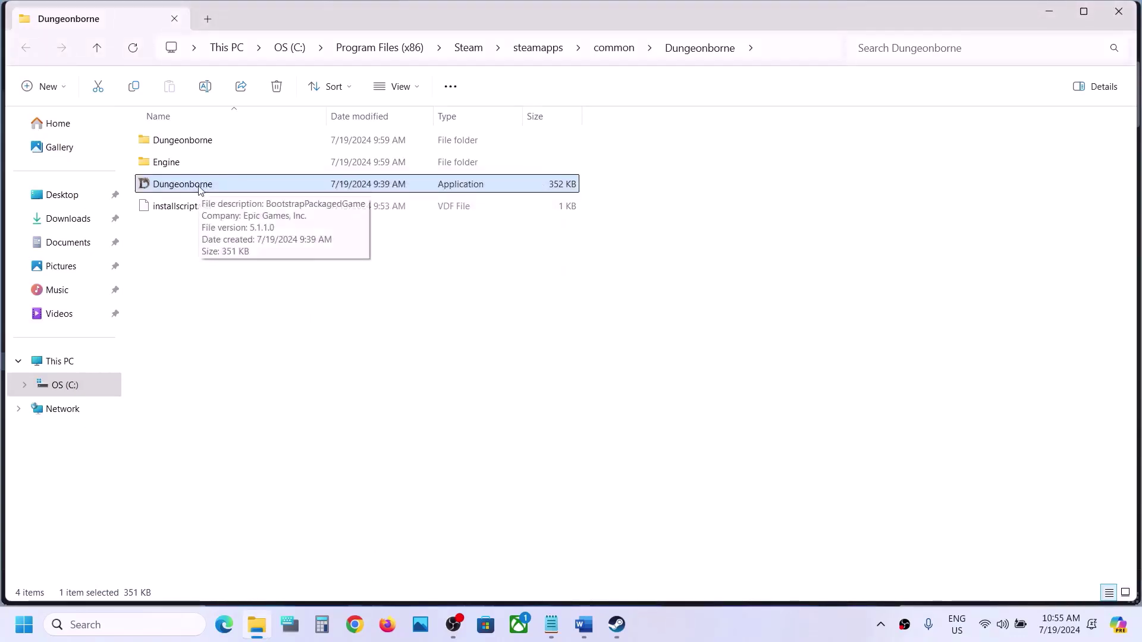
# Open the Win64 folder under Dungeonborne's Binaries folder
pyautogui.doubleClick(201, 148)
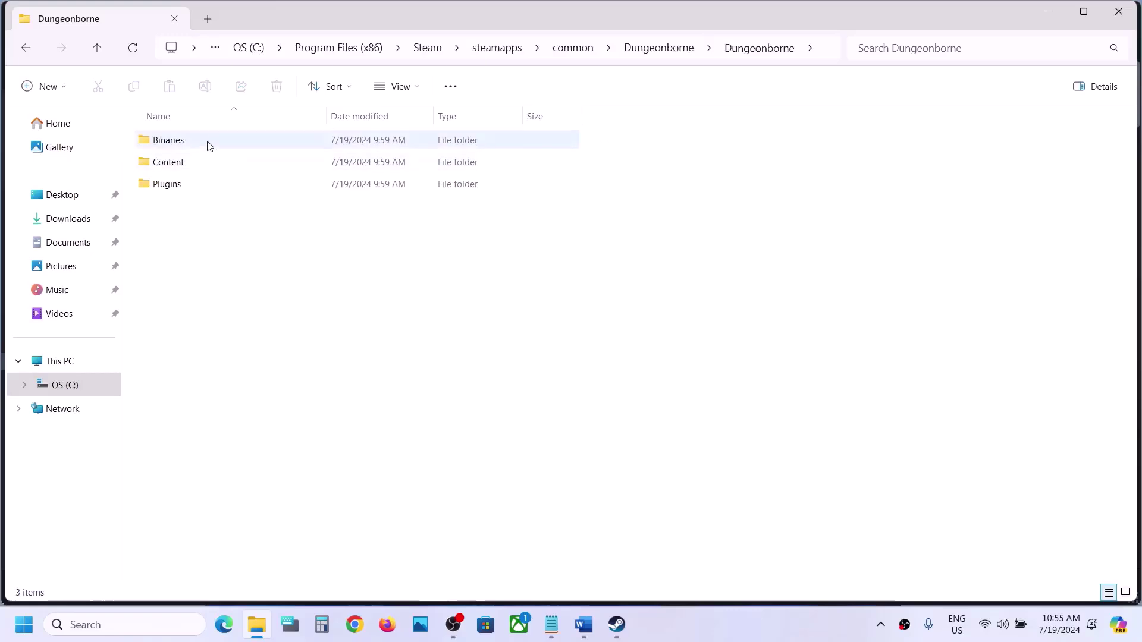
pyautogui.doubleClick(210, 146)
pyautogui.doubleClick(208, 145)
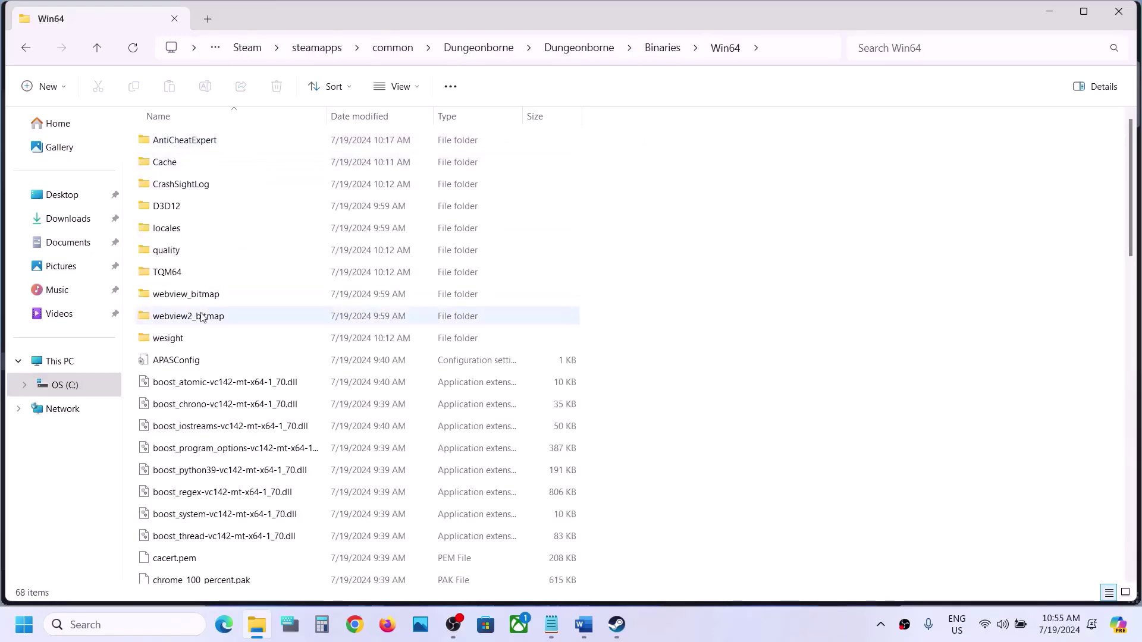
# Set the Dungeonborne application in the Win64 folder to run as an administrator and save its properties
pyautogui.scroll(-8, 202, 317)
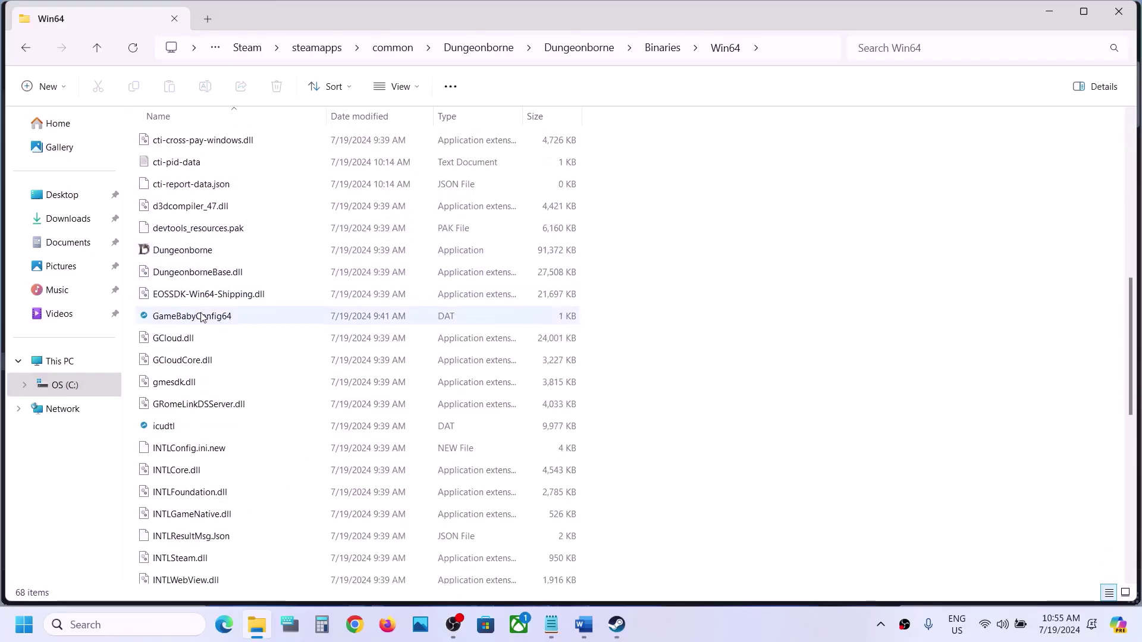
pyautogui.scroll(-8, 216, 255)
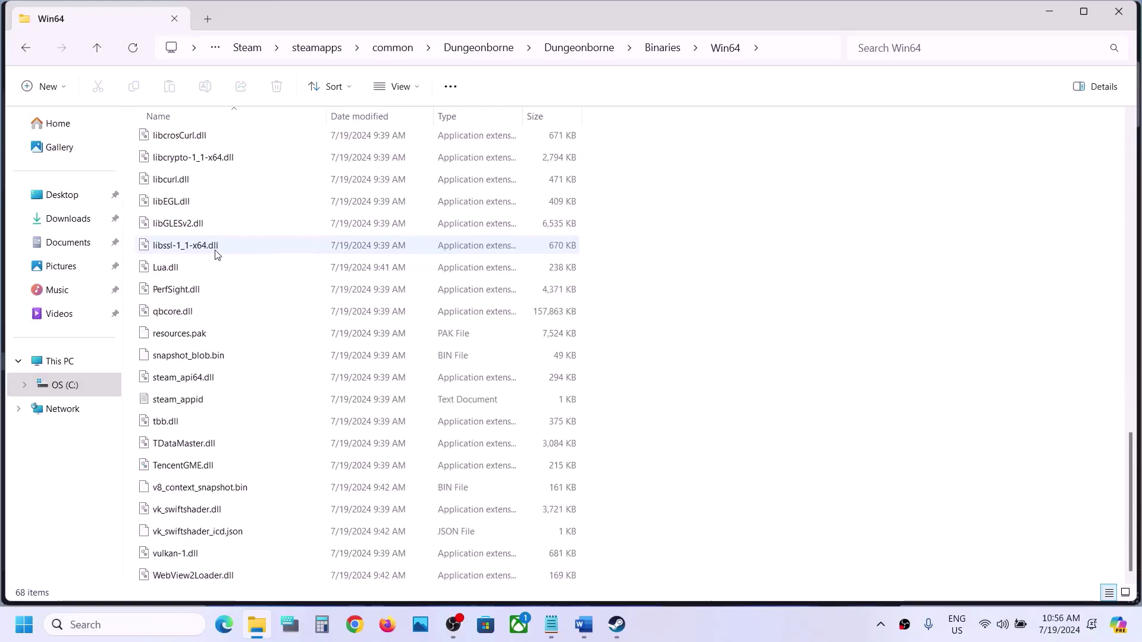
pyautogui.scroll(7, 216, 255)
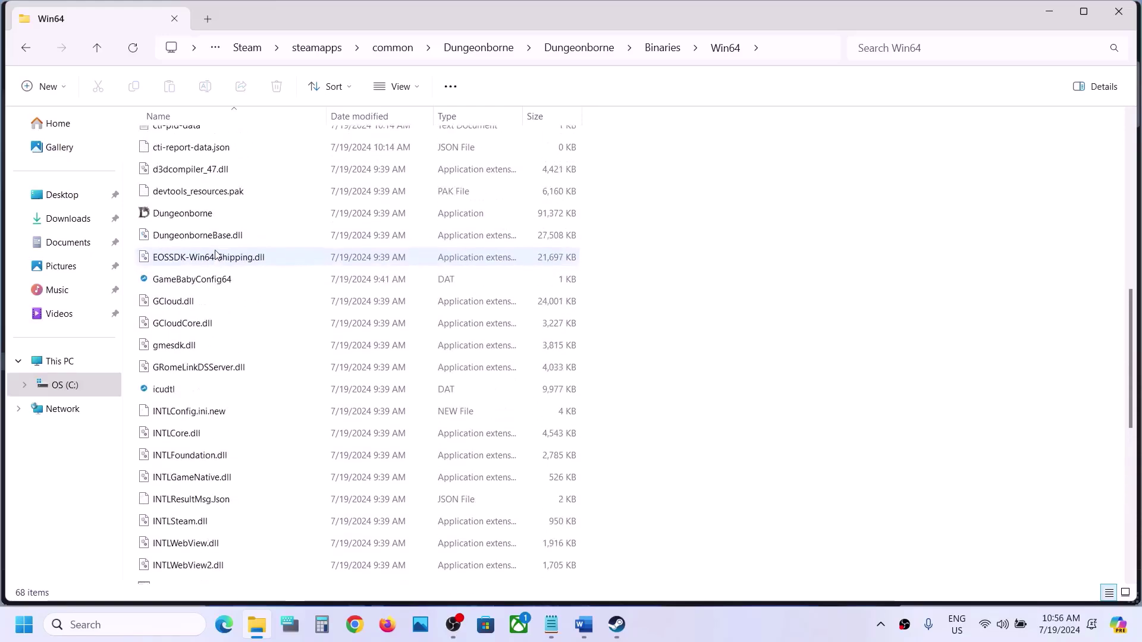
pyautogui.scroll(1, 216, 255)
pyautogui.click(200, 268)
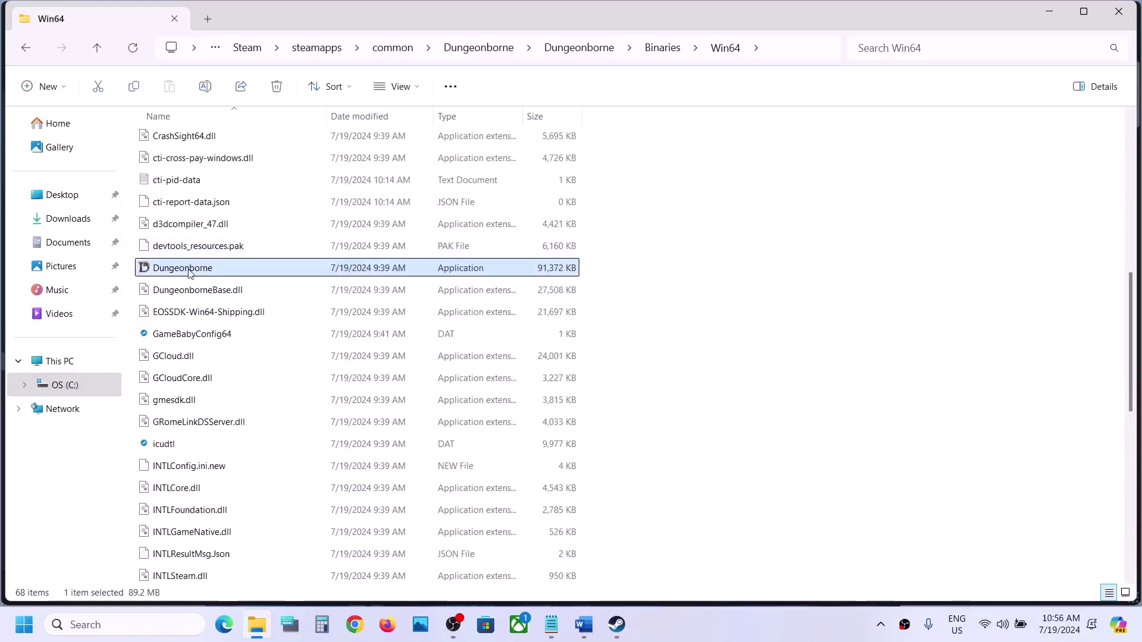
pyautogui.rightClick(189, 273)
pyautogui.click(241, 477)
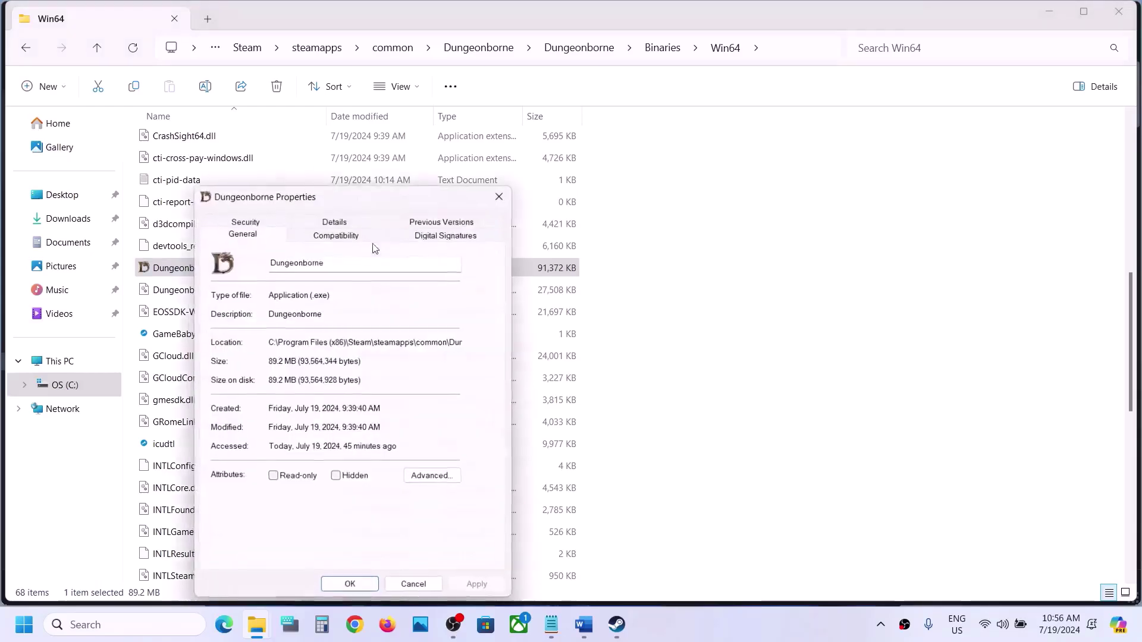
pyautogui.moveTo(444, 199); pyautogui.dragTo(447, 107)
pyautogui.click(426, 139)
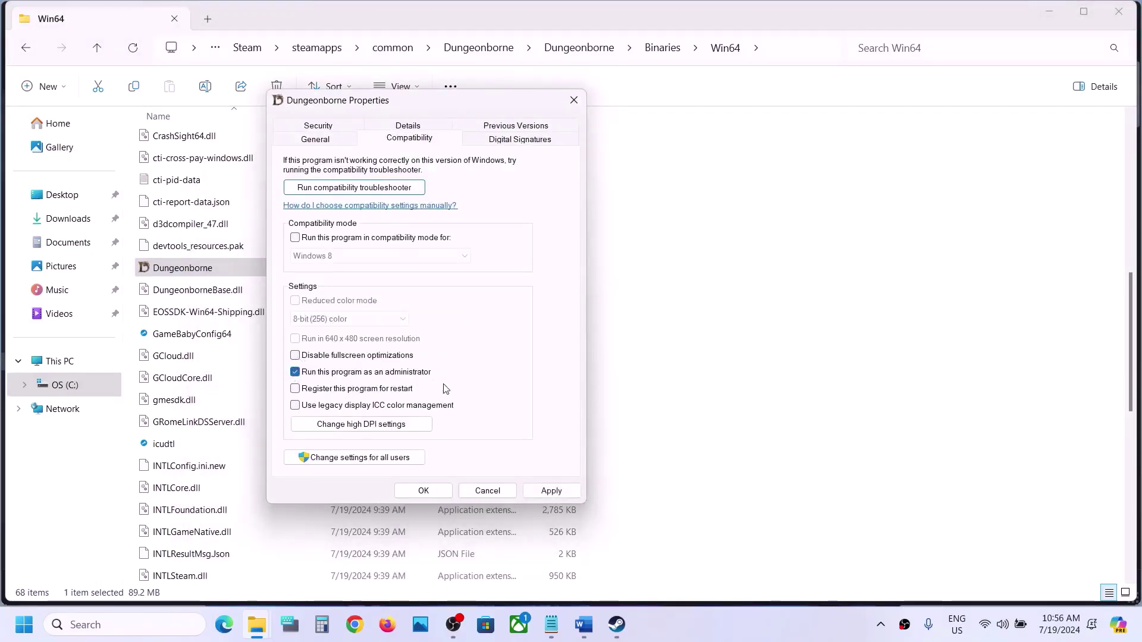
pyautogui.click(548, 491)
pyautogui.click(424, 491)
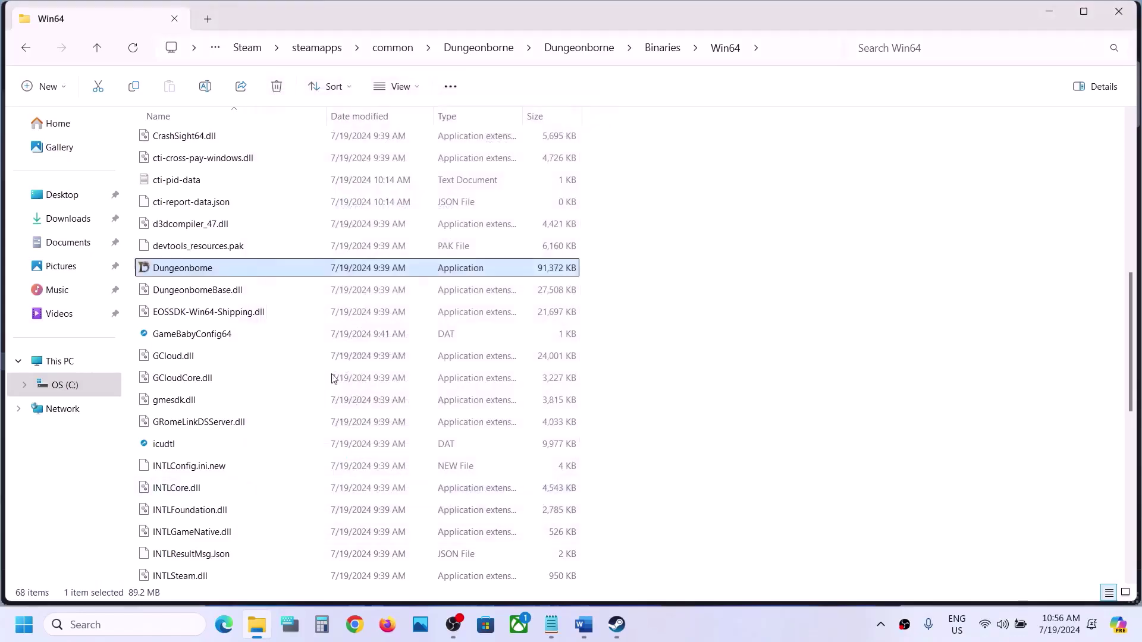
# Enable compatibility mode for Windows 8 on the Win64 Dungeonborne application and apply it
pyautogui.rightClick(203, 270)
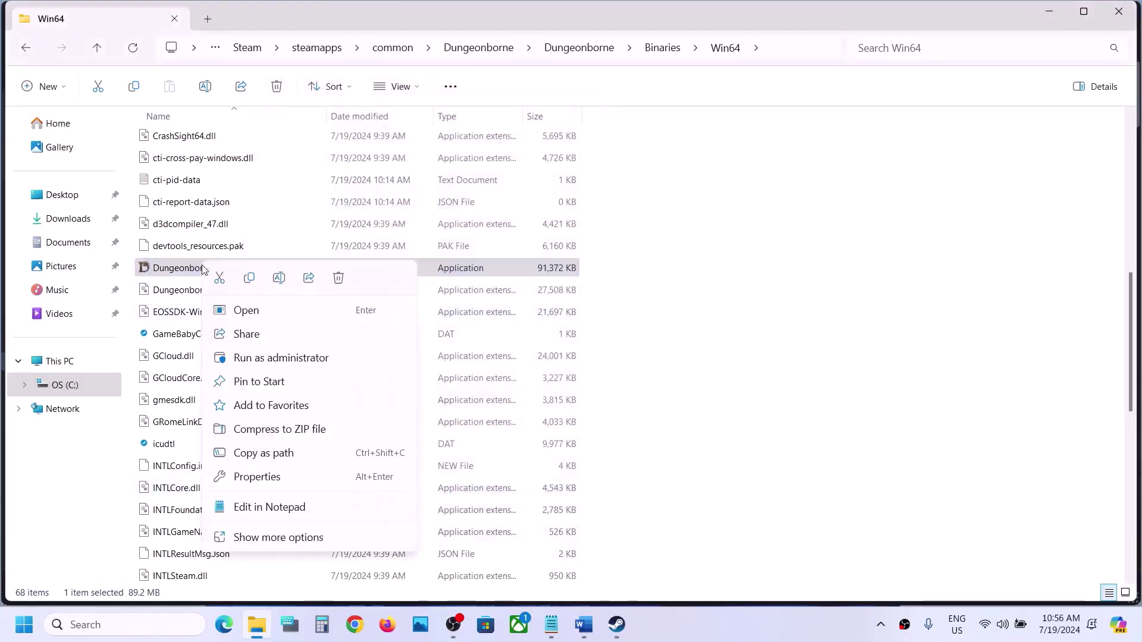
pyautogui.click(271, 479)
pyautogui.click(334, 234)
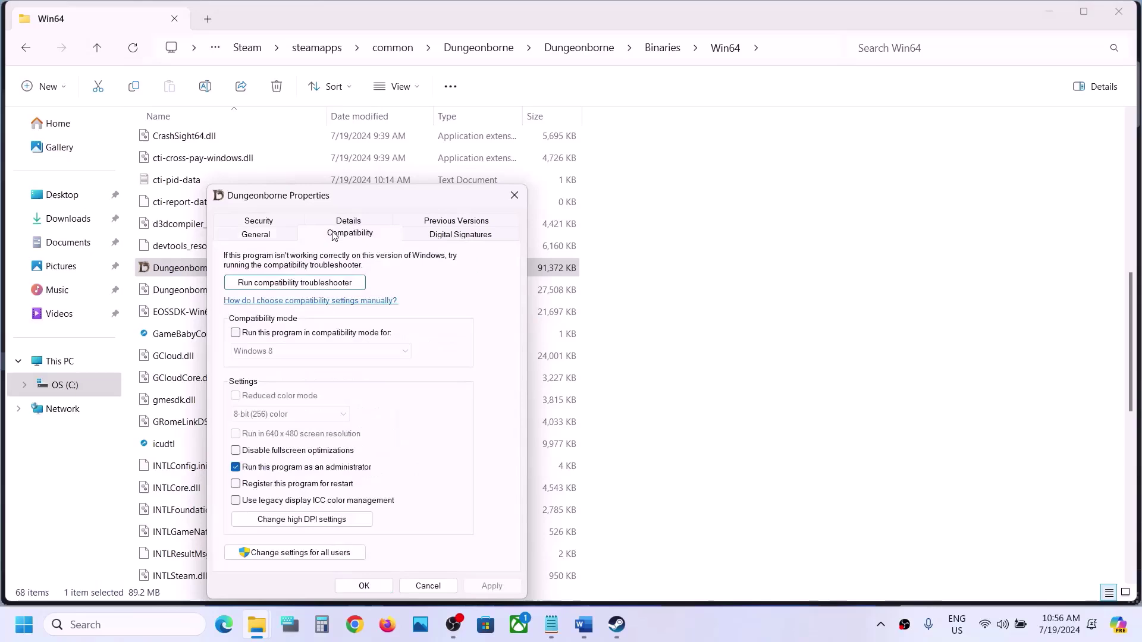
pyautogui.click(236, 333)
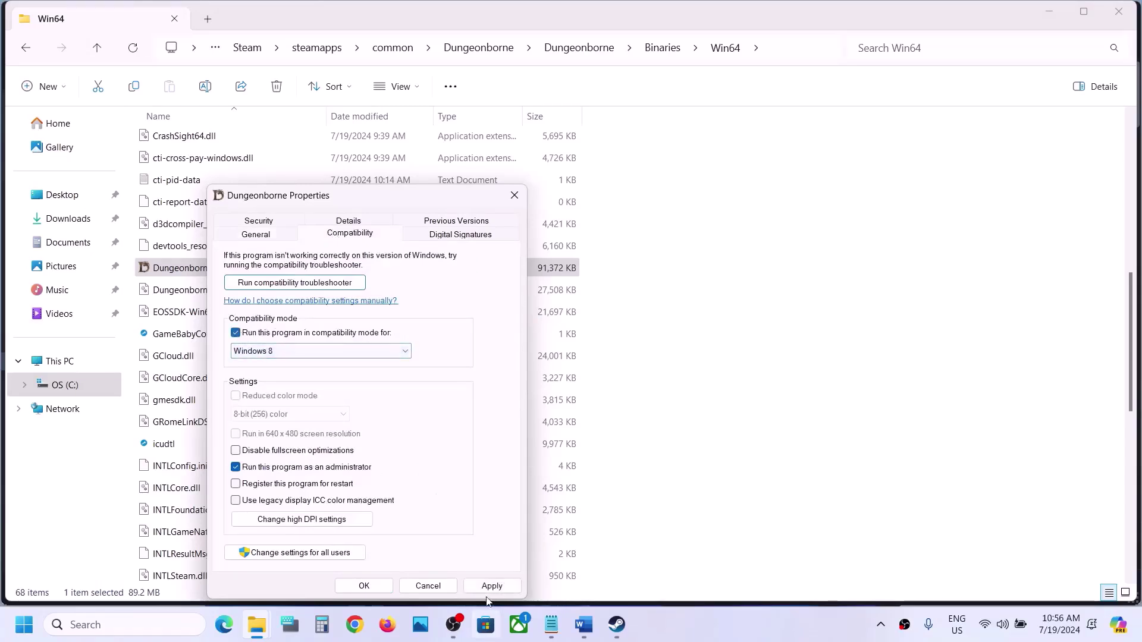
pyautogui.click(491, 586)
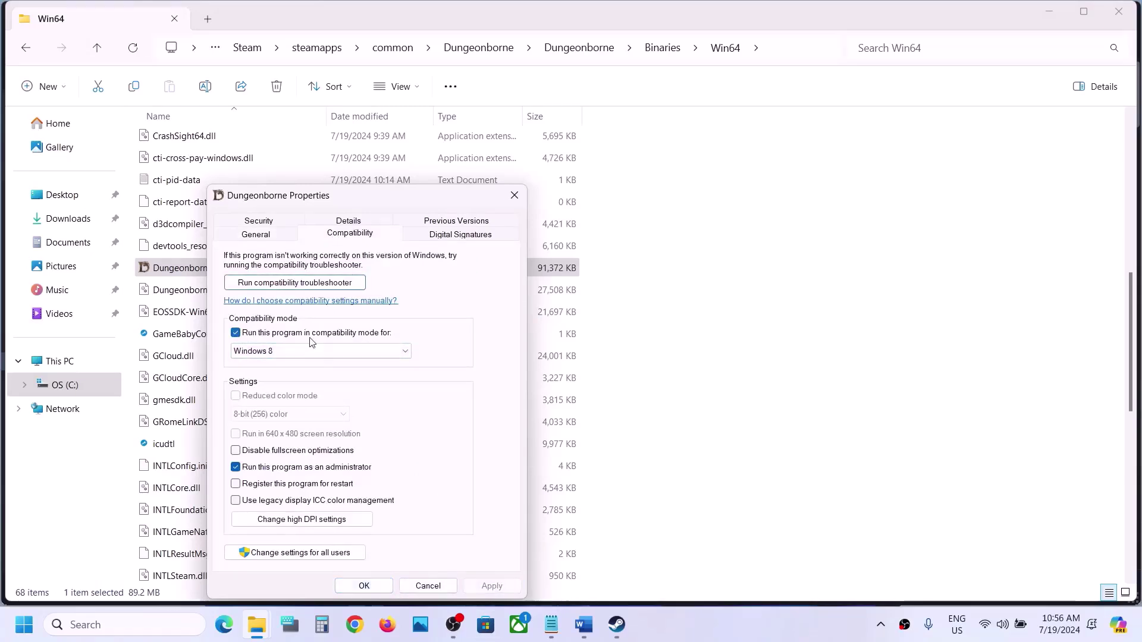
# Set the Win64 Dungeonborne application's compatibility mode to Windows 7, disable fullscreen optimizations, and save the properties
pyautogui.click(300, 352)
pyautogui.click(272, 394)
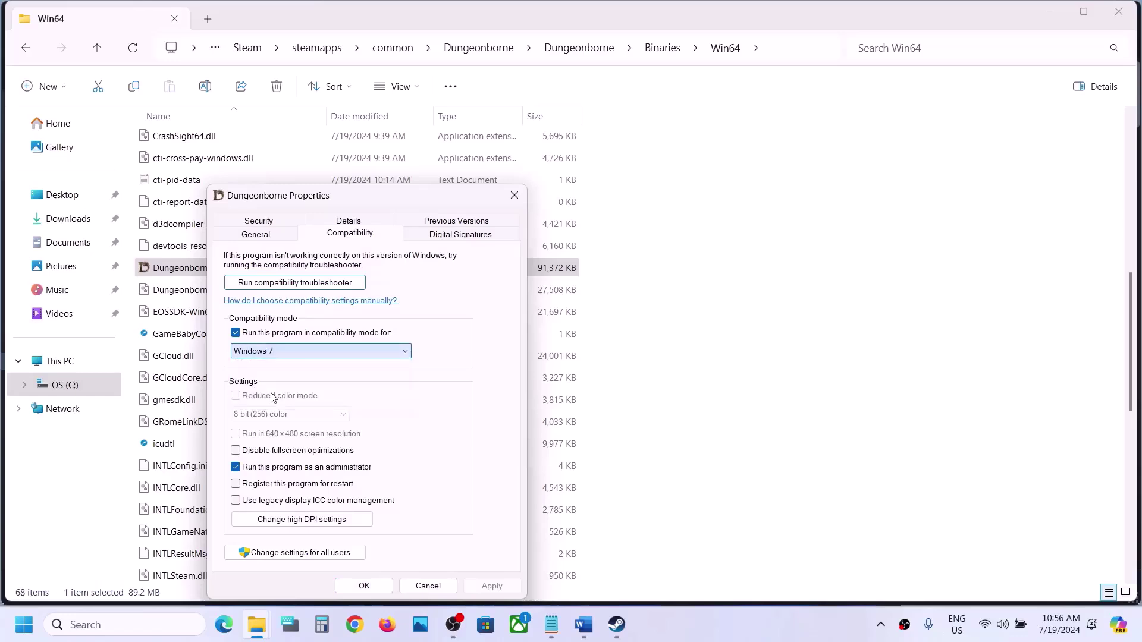
pyautogui.click(491, 585)
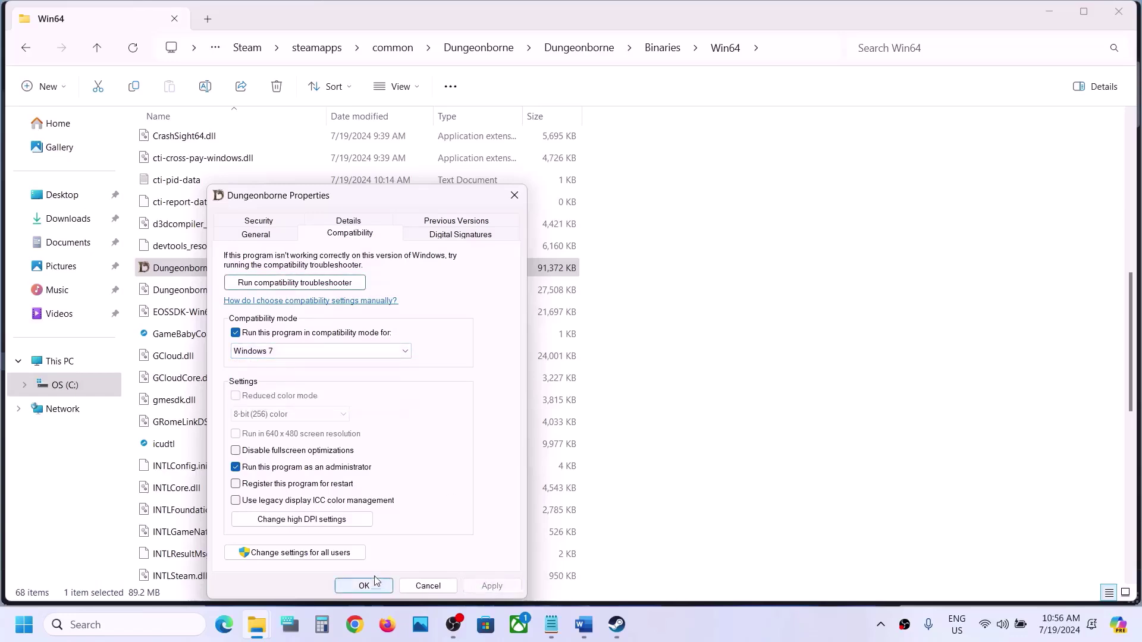
pyautogui.click(255, 452)
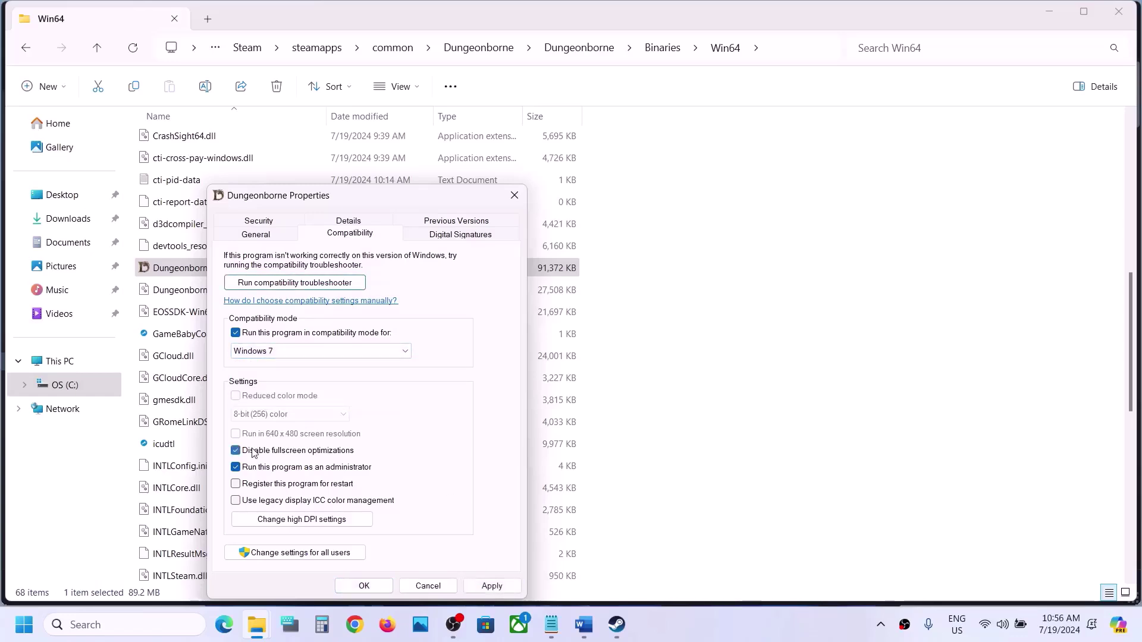
pyautogui.click(498, 584)
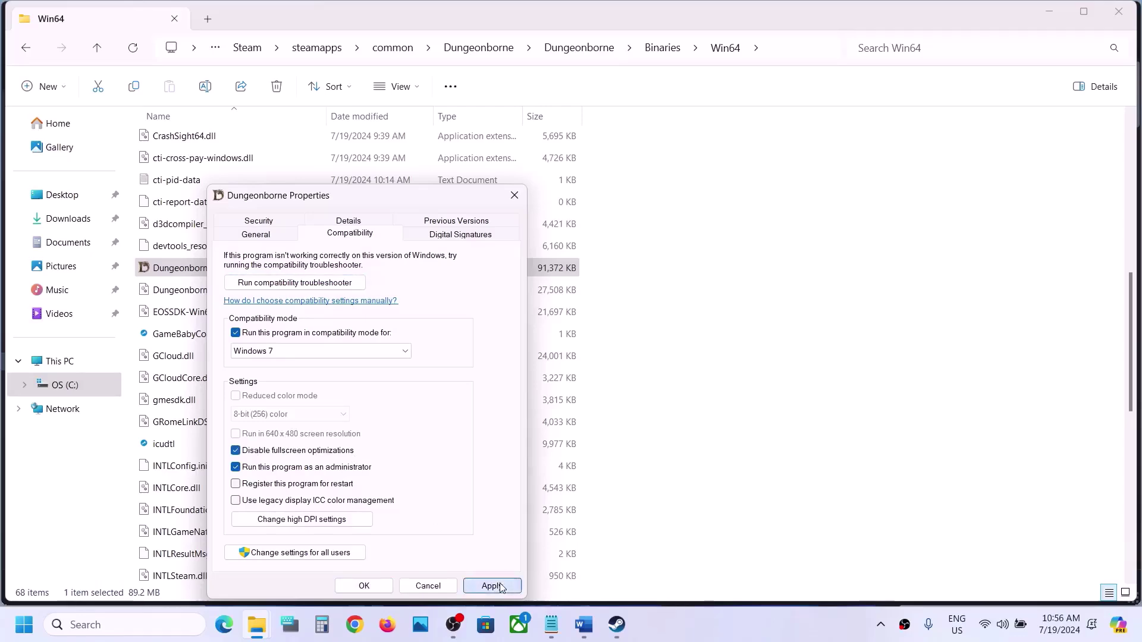
pyautogui.click(369, 586)
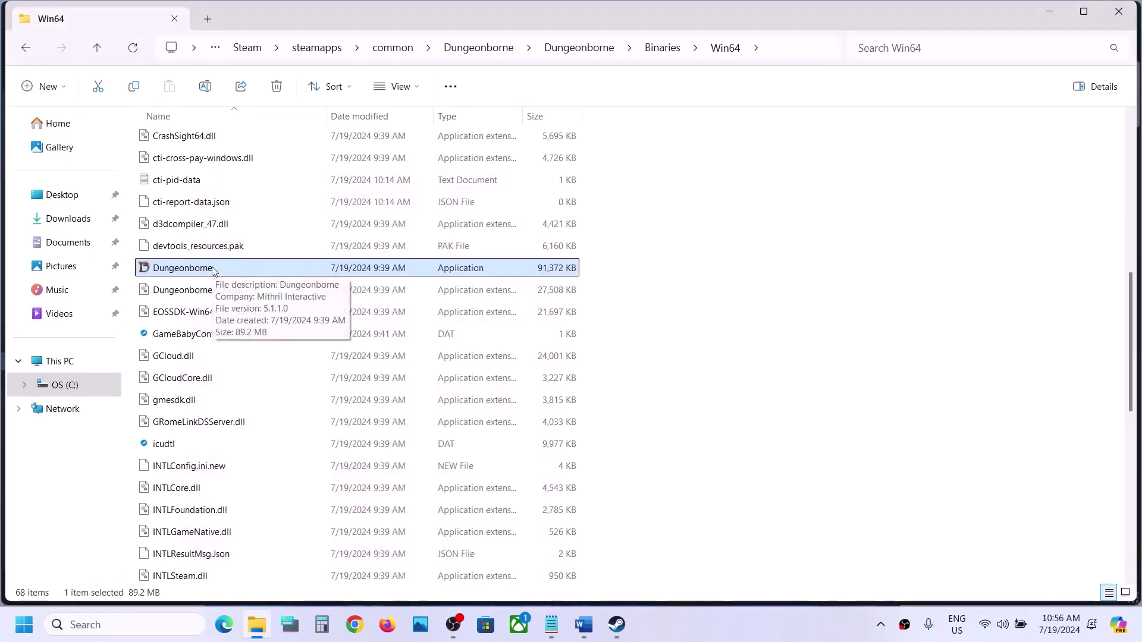
# Turn off compatibility mode, disabled fullscreen optimizations, and running as administrator for the Win64 Dungeonborne application, and save its properties
pyautogui.scroll(8, 248, 243)
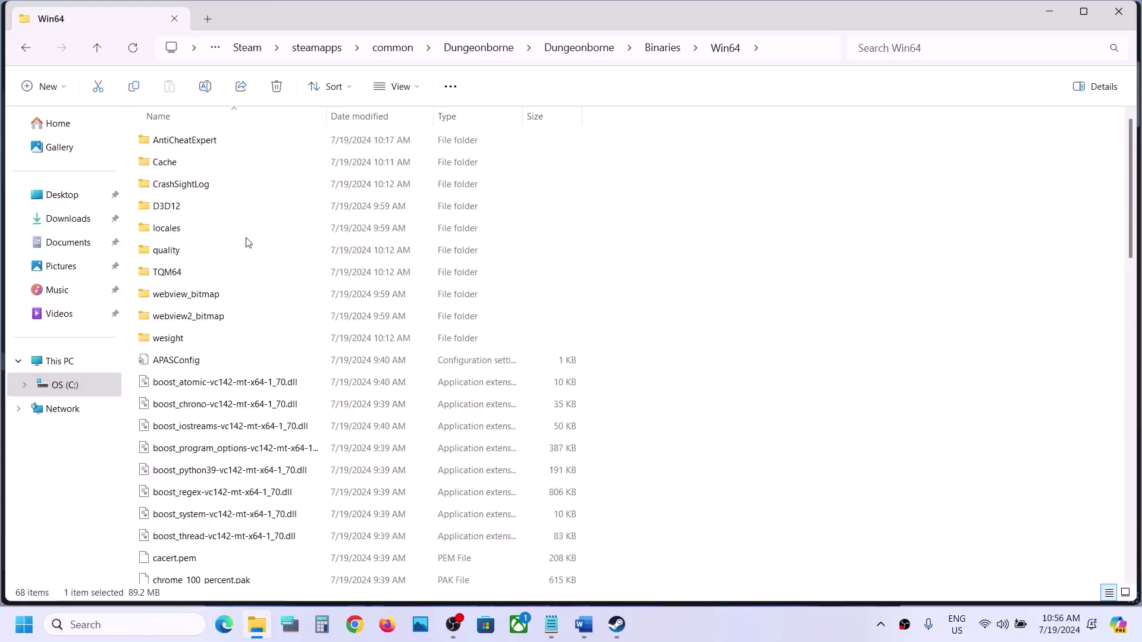
pyautogui.scroll(-7, 248, 242)
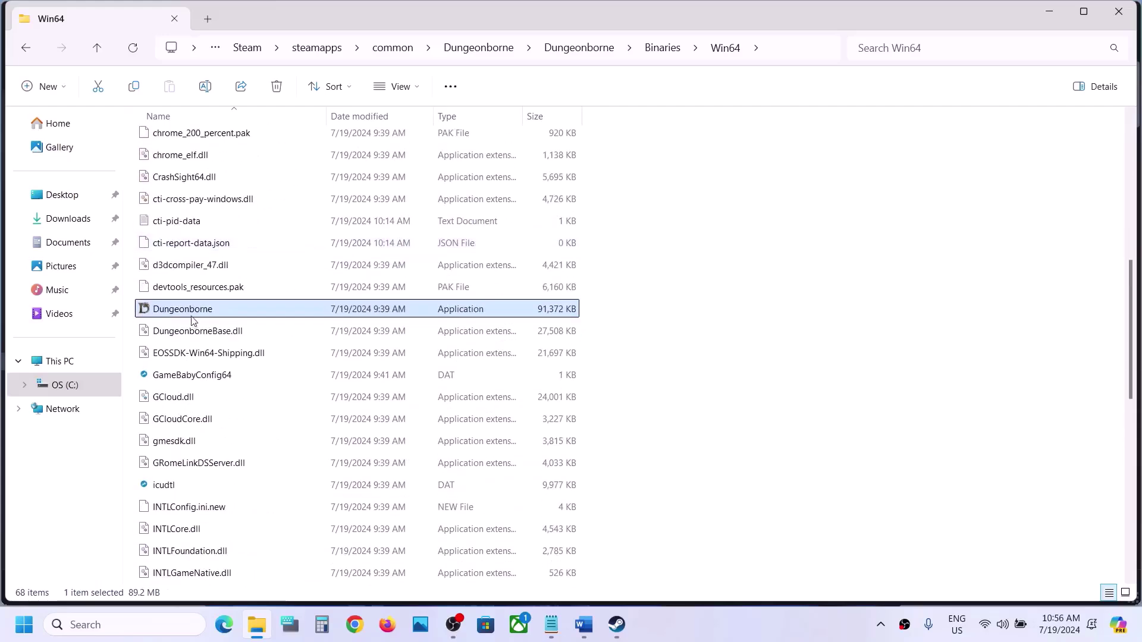
pyautogui.rightClick(222, 306)
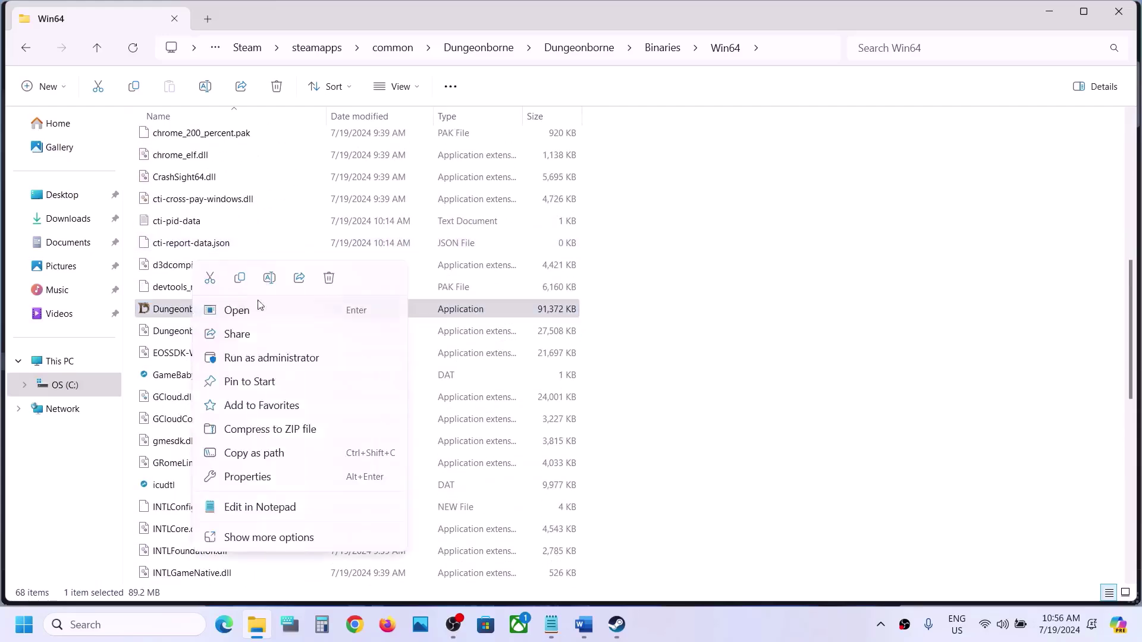
pyautogui.click(258, 476)
pyautogui.click(309, 241)
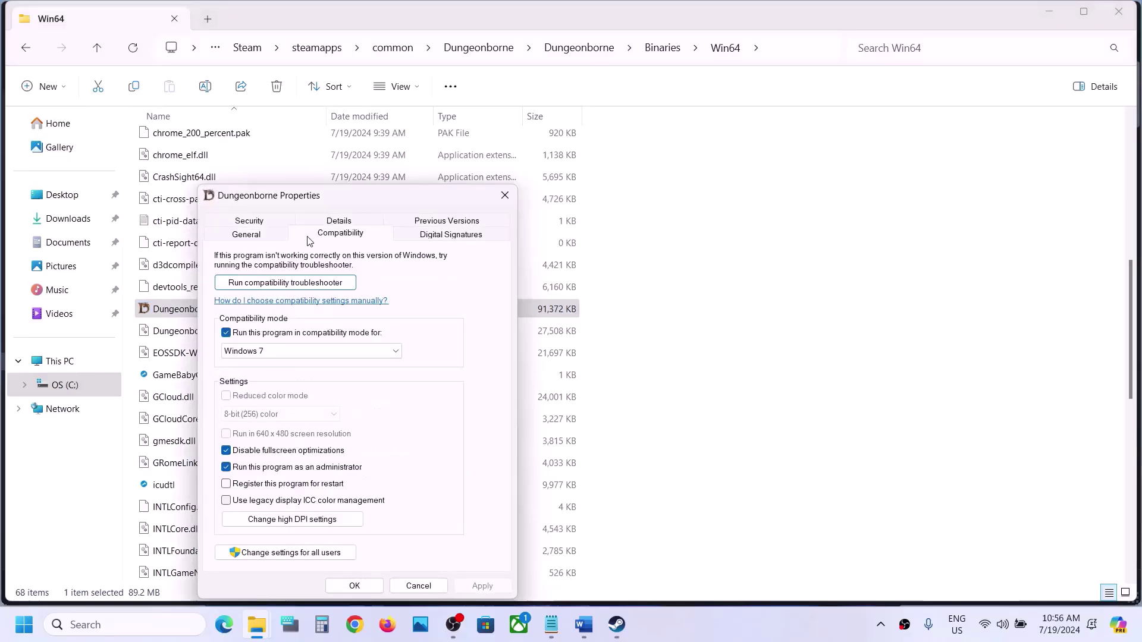
pyautogui.click(226, 334)
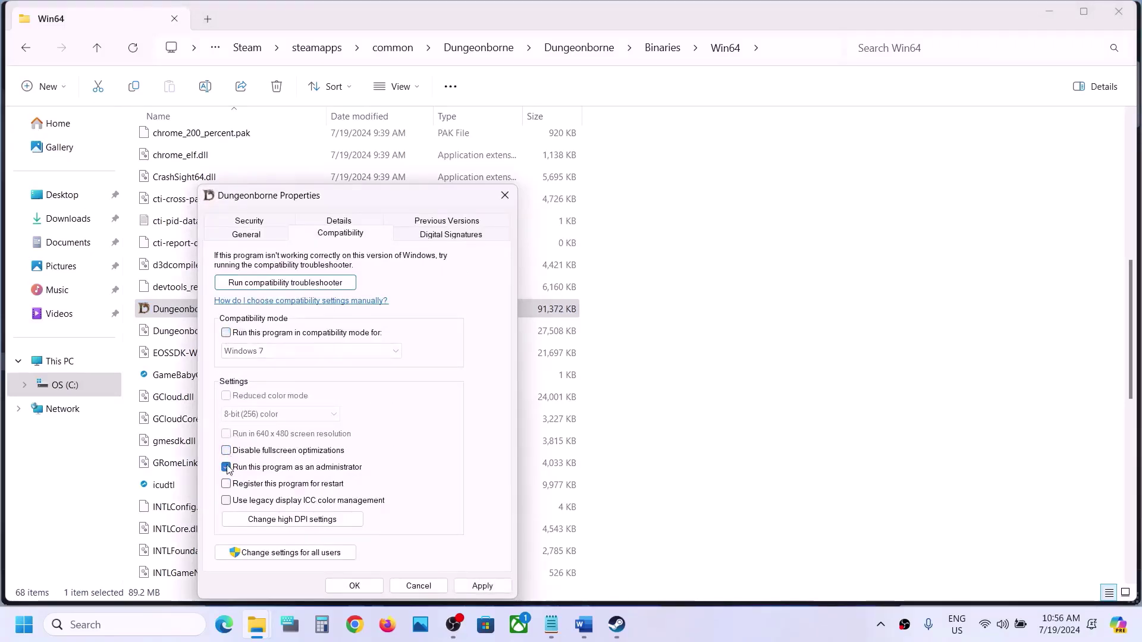
pyautogui.click(481, 586)
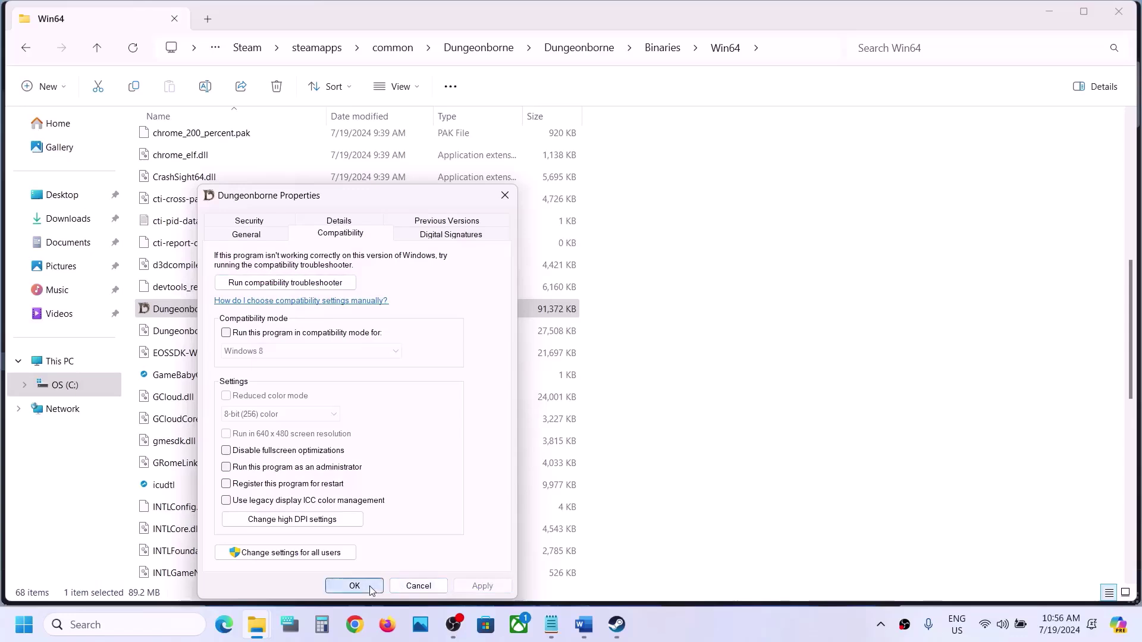
pyautogui.click(364, 586)
# Return to the main Dungeonborne installation folder and clear the compatibility mode, fullscreen optimization, and administrator settings of its Dungeonborne application
pyautogui.click(95, 51)
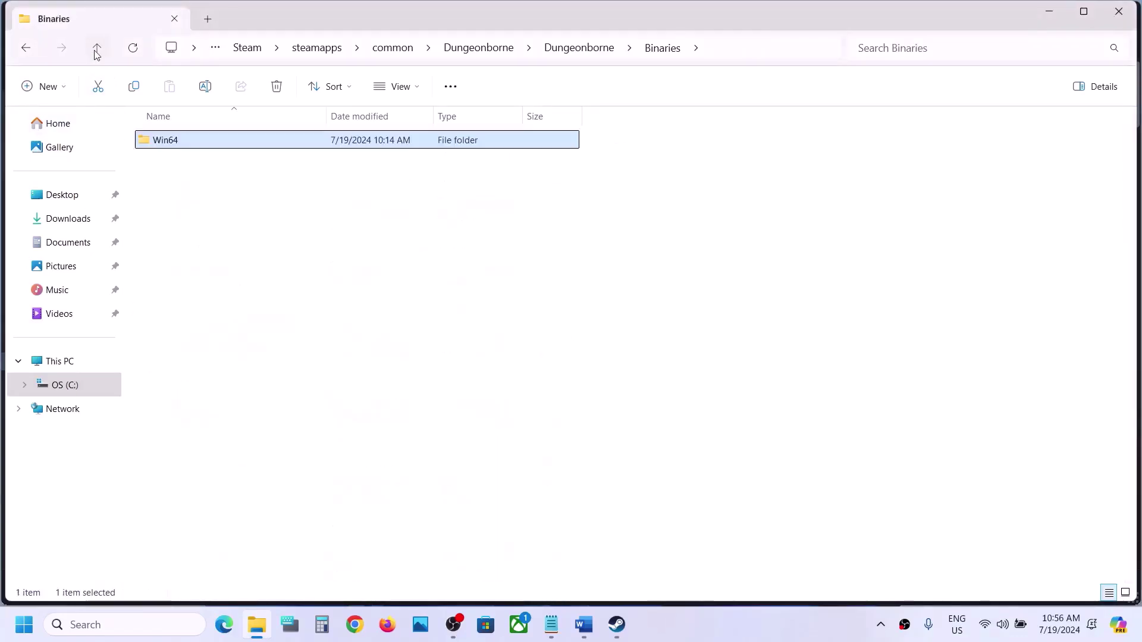
pyautogui.click(95, 51)
pyautogui.click(95, 51)
pyautogui.rightClick(194, 189)
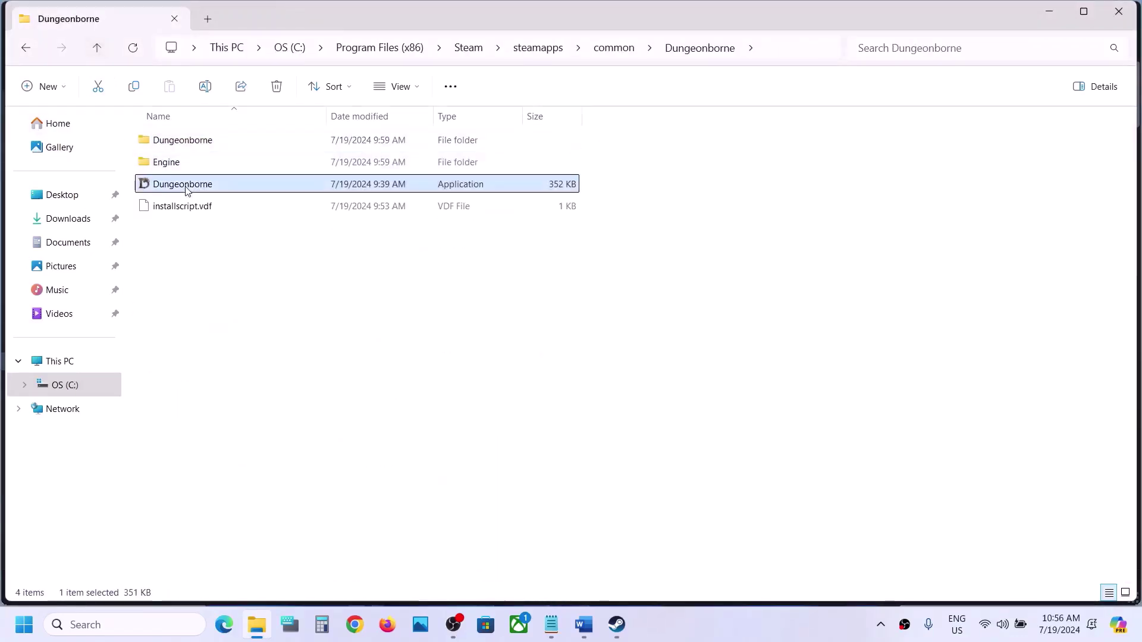
pyautogui.click(262, 400)
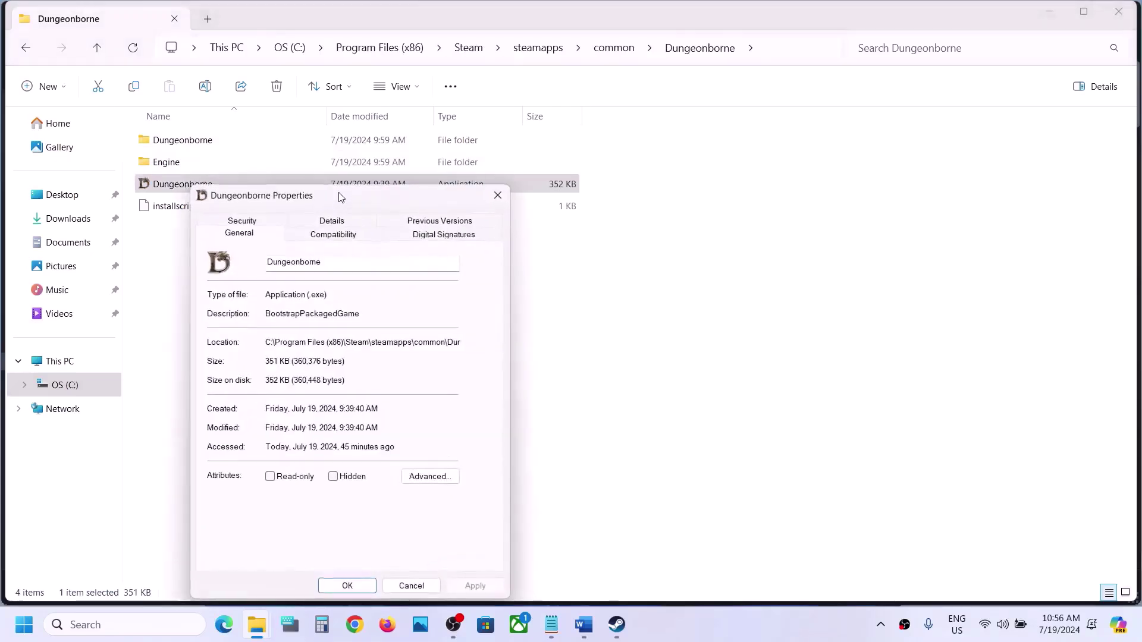
pyautogui.click(321, 234)
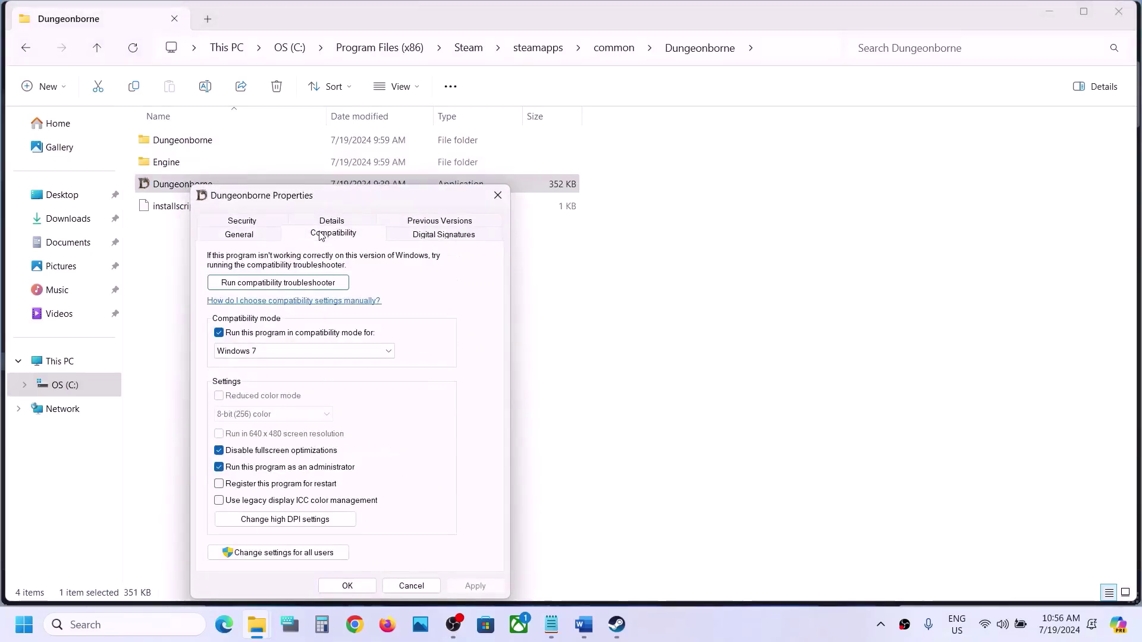
pyautogui.click(219, 333)
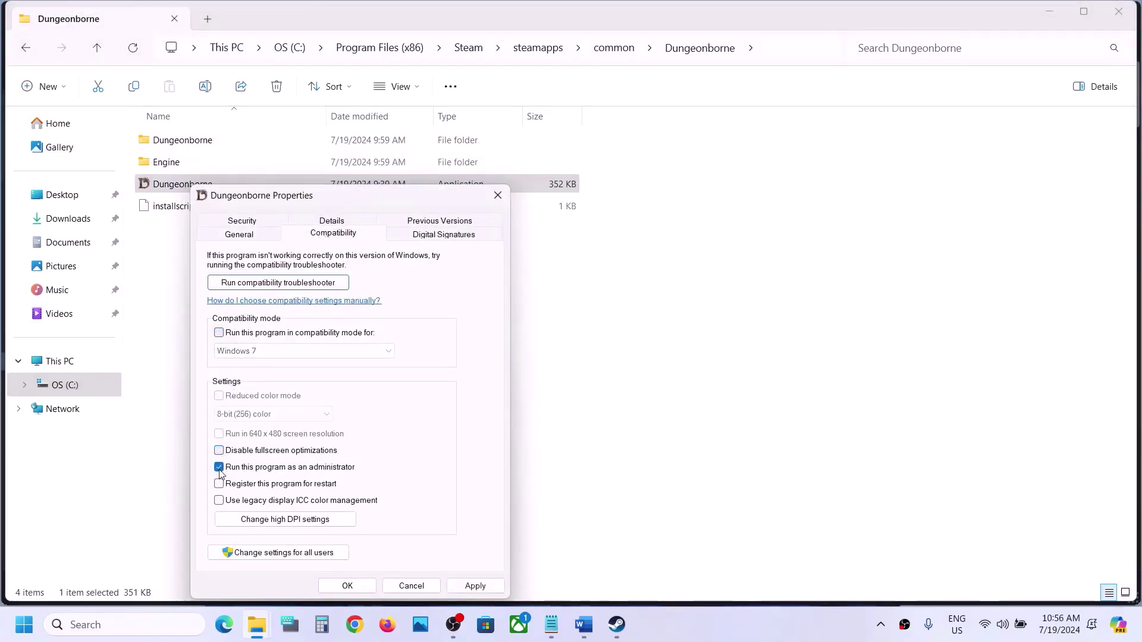
pyautogui.click(475, 586)
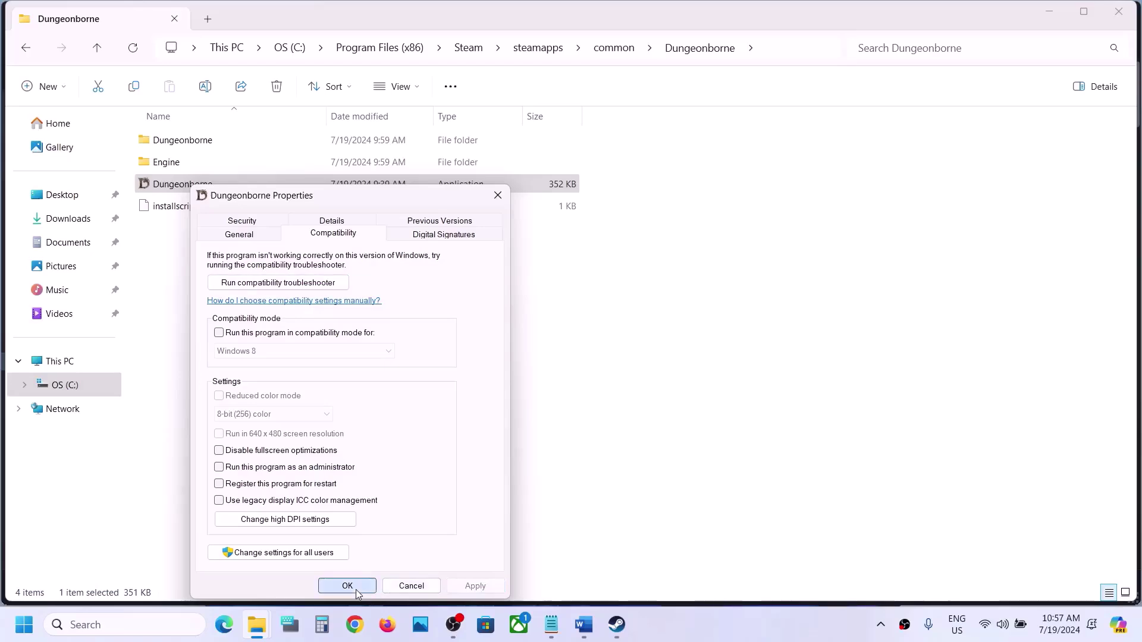
pyautogui.click(355, 589)
# Review the -dx11/-dx12 launch options named in Step 2 of the Word document, then minimize it
pyautogui.click(583, 625)
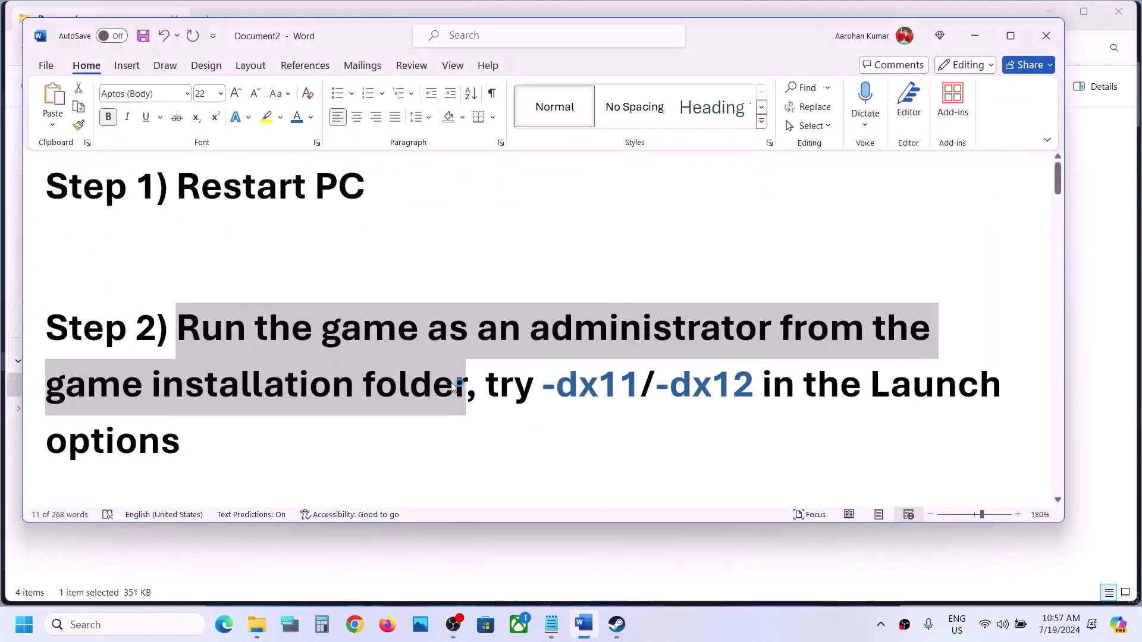
pyautogui.moveTo(543, 379); pyautogui.dragTo(755, 384)
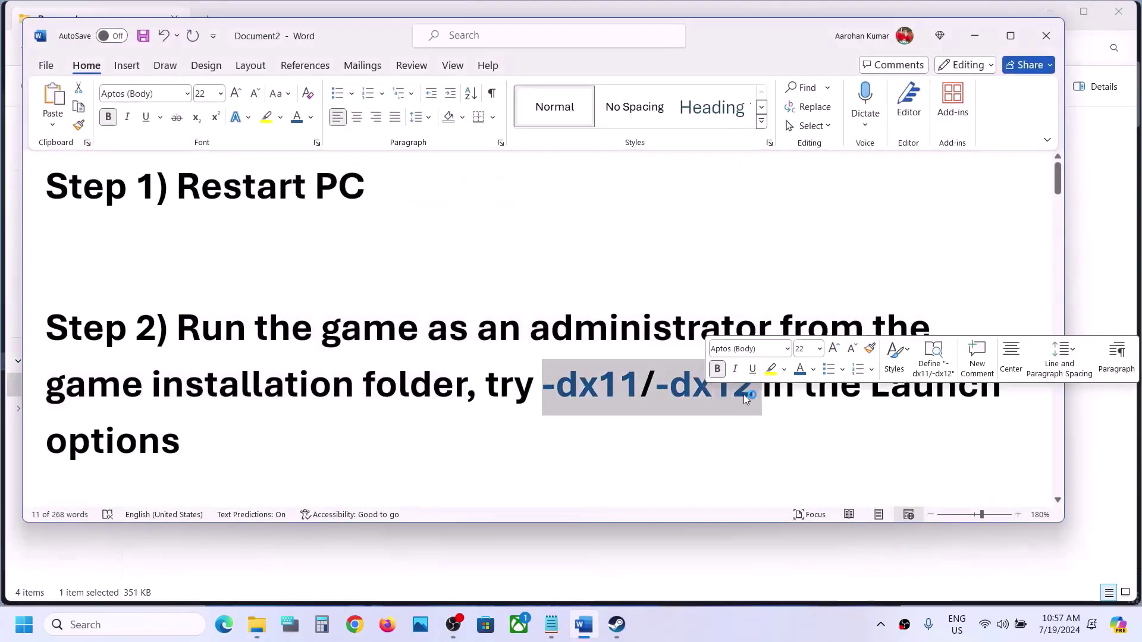
pyautogui.click(974, 36)
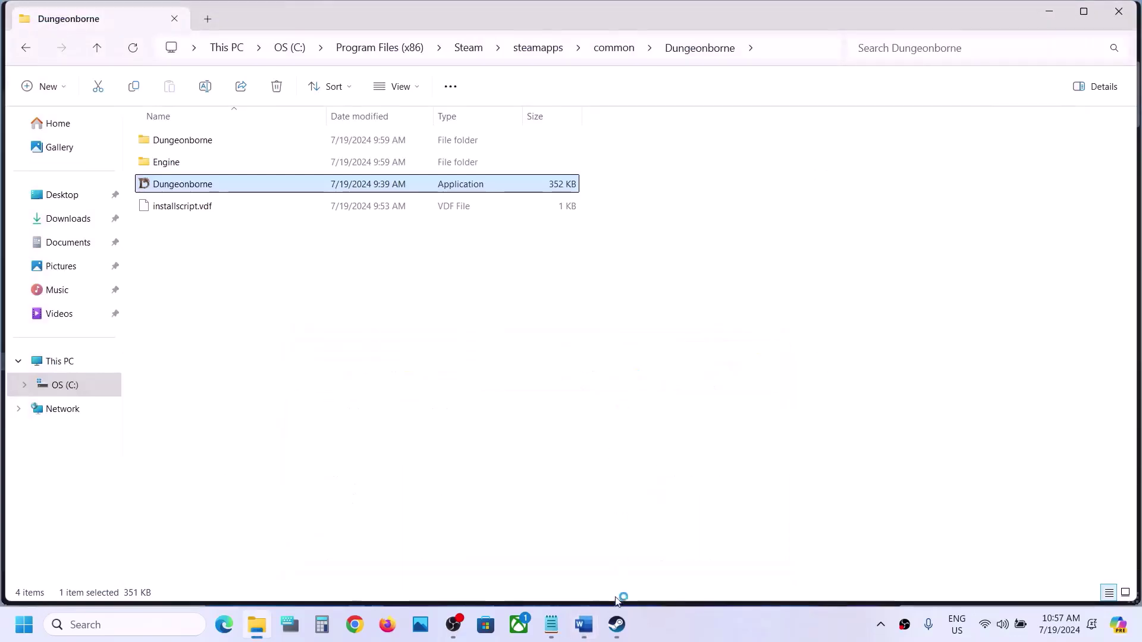
# Switch to Steam and set Dungeonborne's launch options to -dx11
pyautogui.click(617, 625)
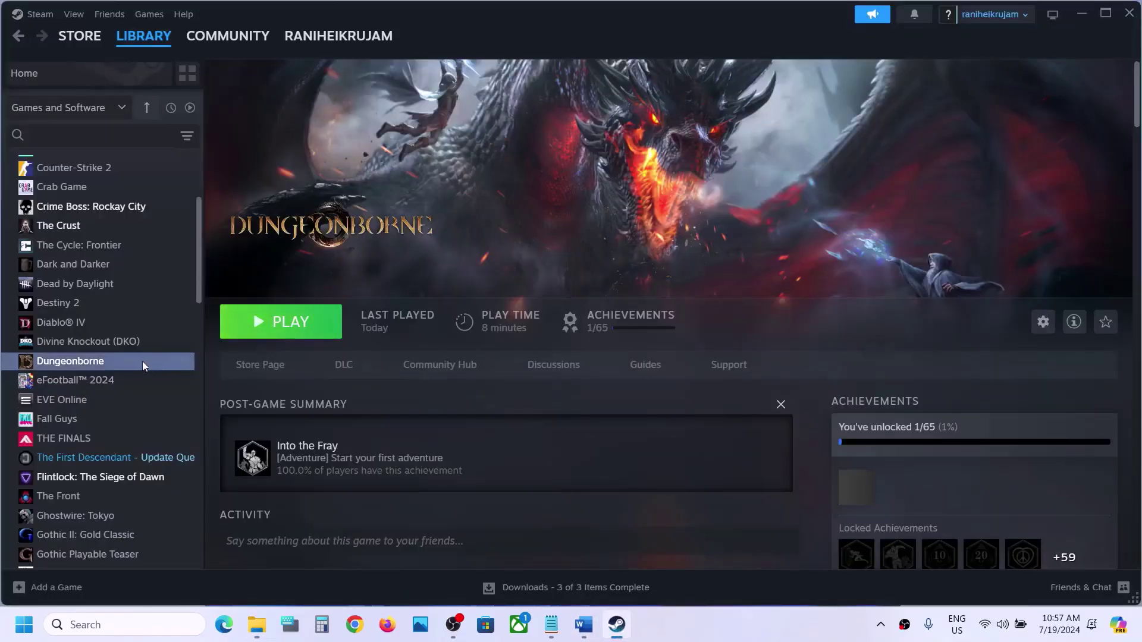
pyautogui.rightClick(143, 366)
pyautogui.click(197, 476)
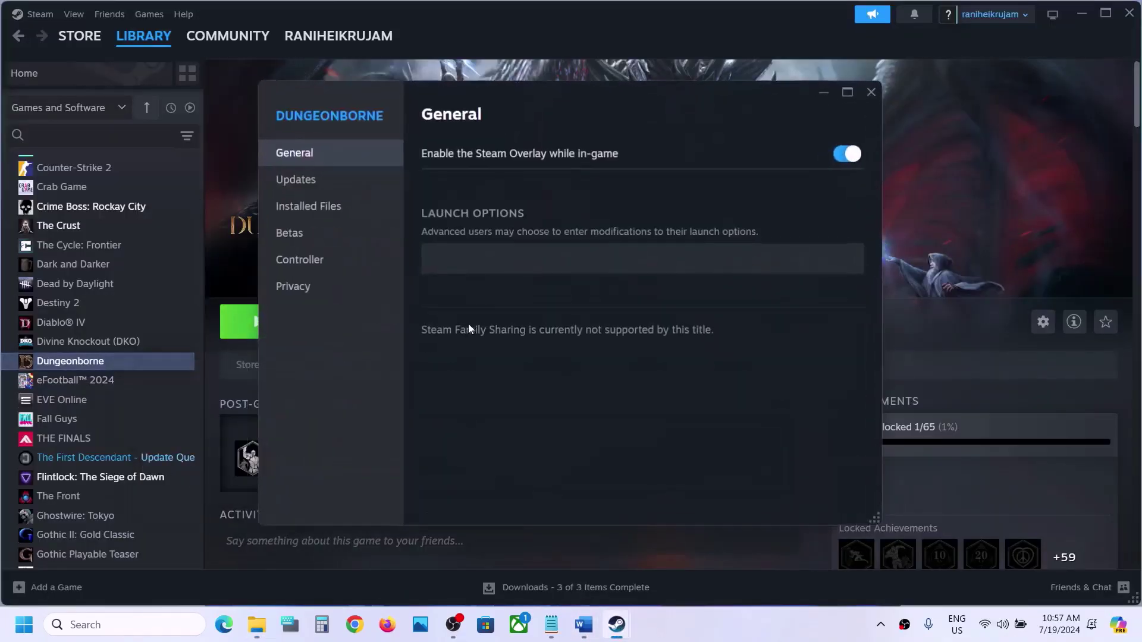
pyautogui.click(473, 256)
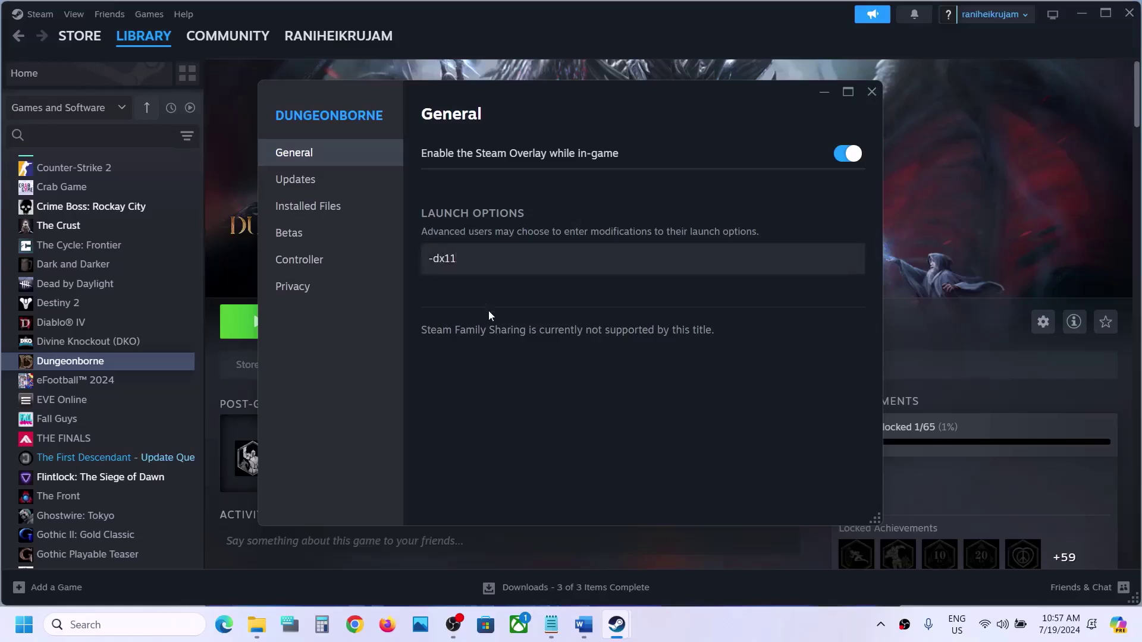
pyautogui.click(872, 91)
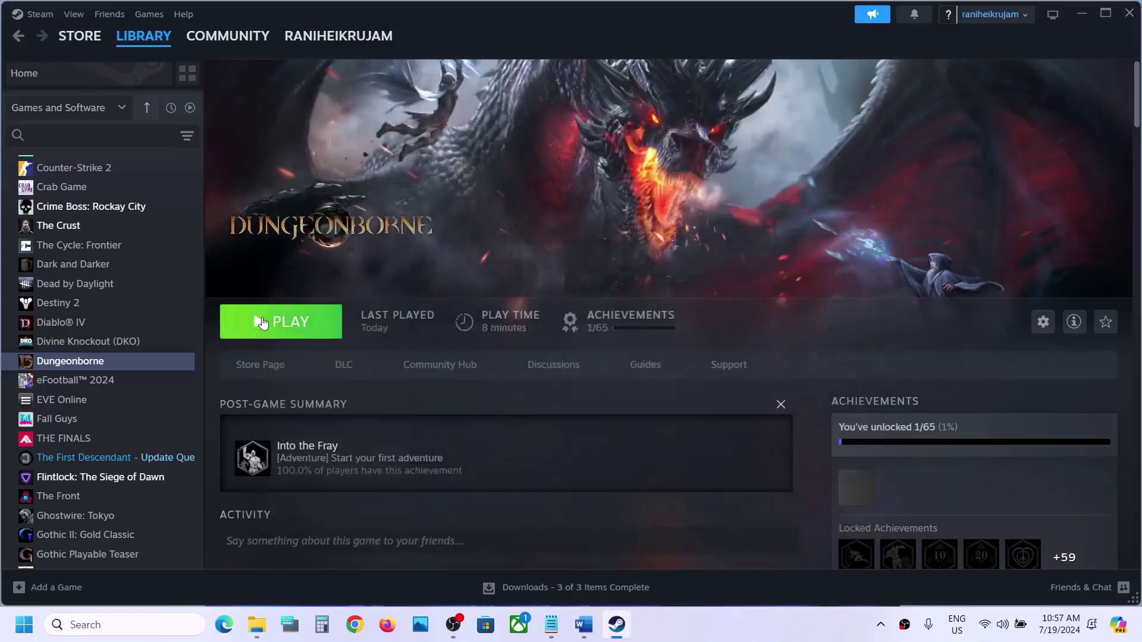
# Replace Dungeonborne's launch options with -dx12 and close the game's properties
pyautogui.rightClick(98, 370)
pyautogui.click(164, 487)
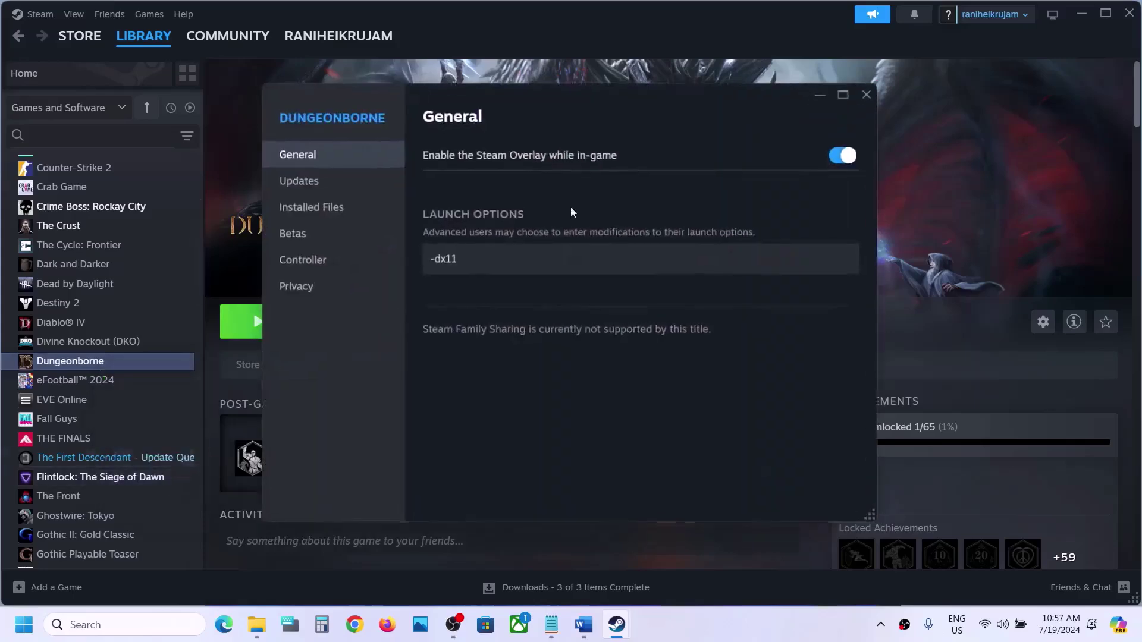
pyautogui.moveTo(498, 256); pyautogui.dragTo(337, 287)
pyautogui.write('-d')
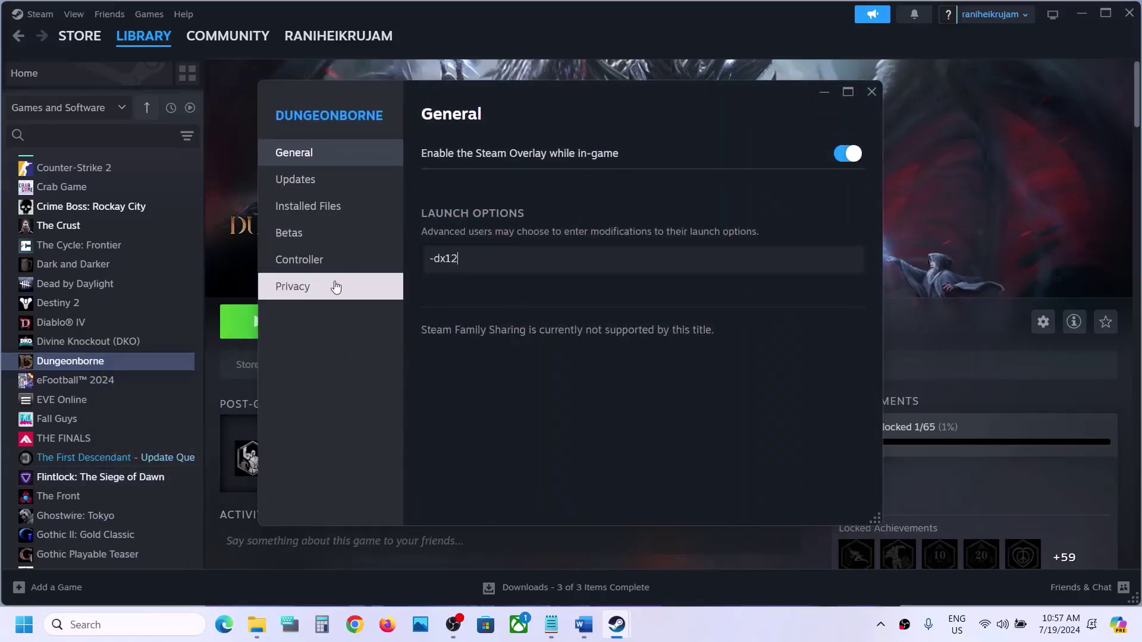
pyautogui.click(494, 359)
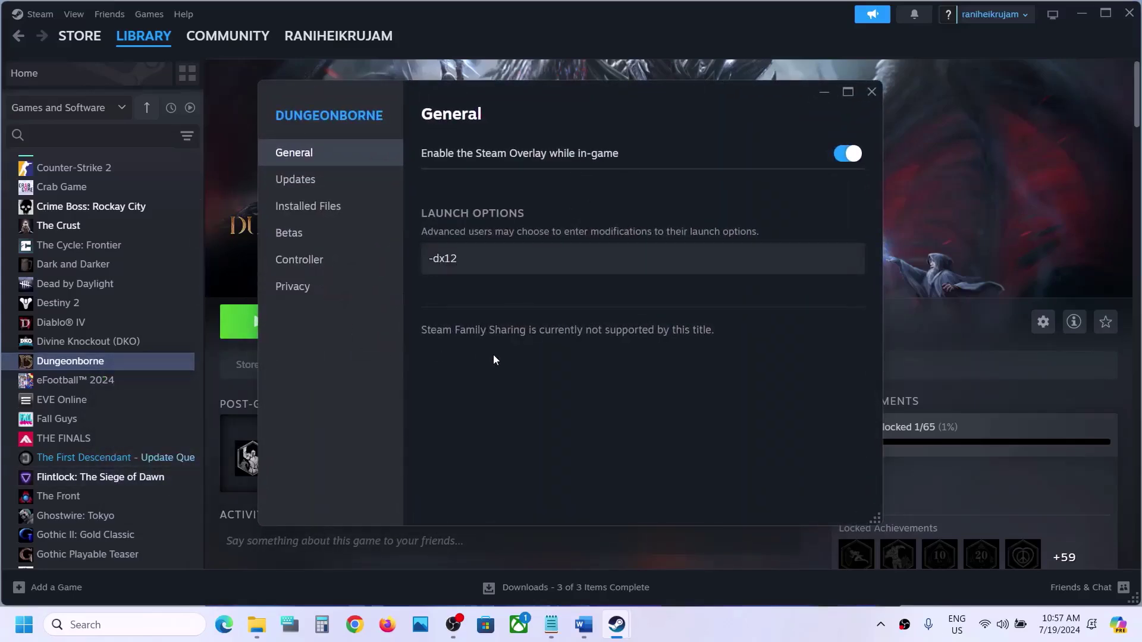
pyautogui.click(872, 91)
# Clear Dungeonborne's launch options and close the game's properties
pyautogui.rightClick(85, 369)
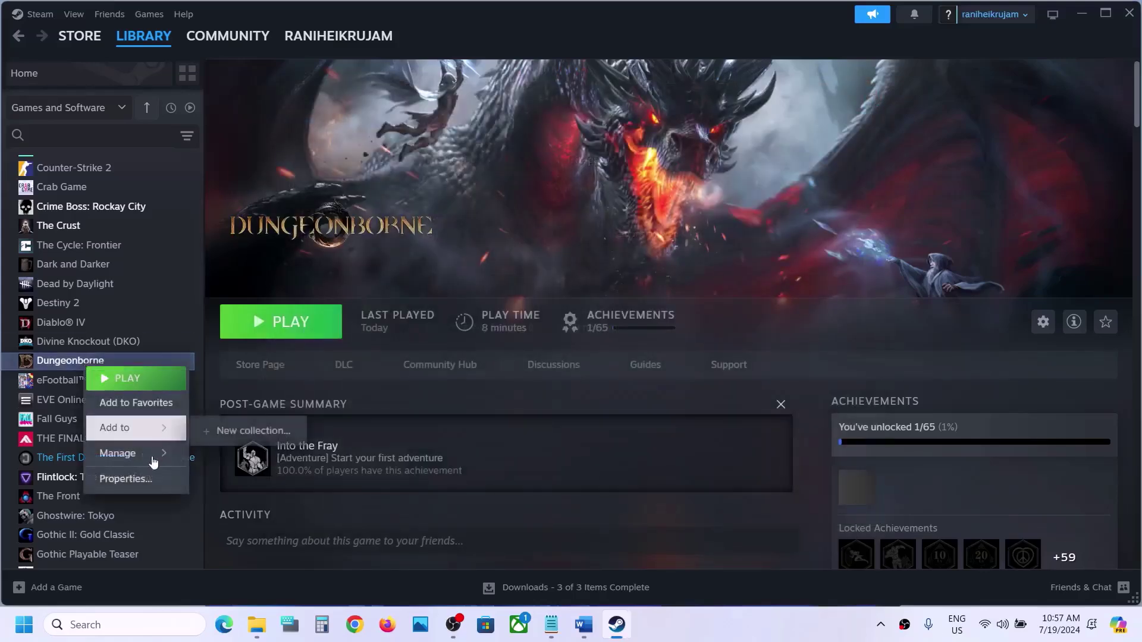
pyautogui.click(122, 479)
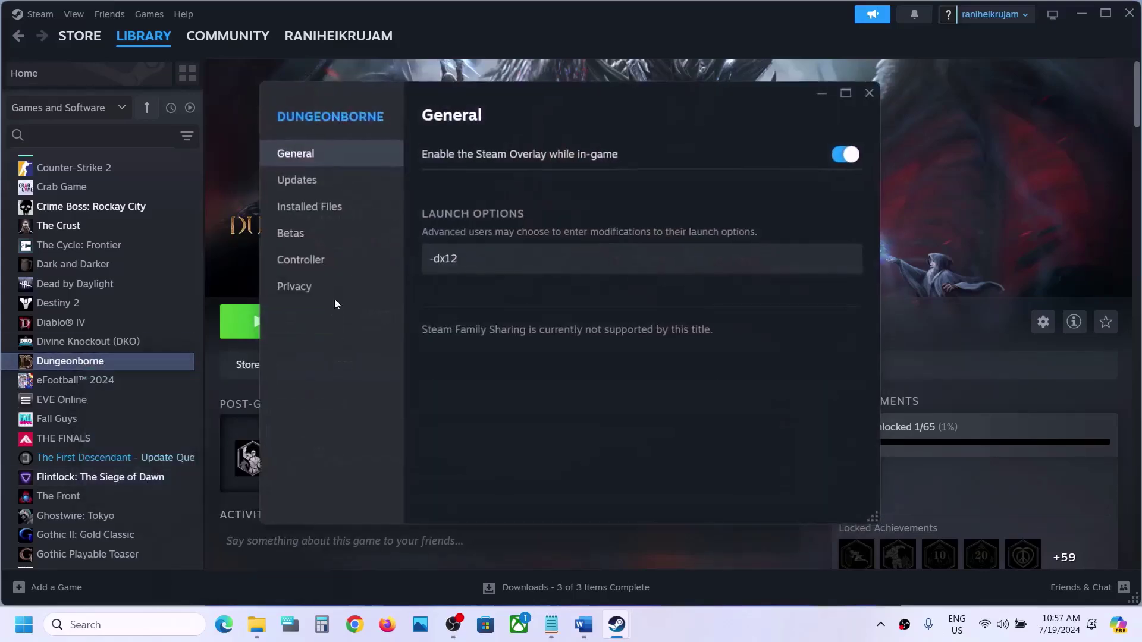
pyautogui.moveTo(457, 267); pyautogui.dragTo(393, 276)
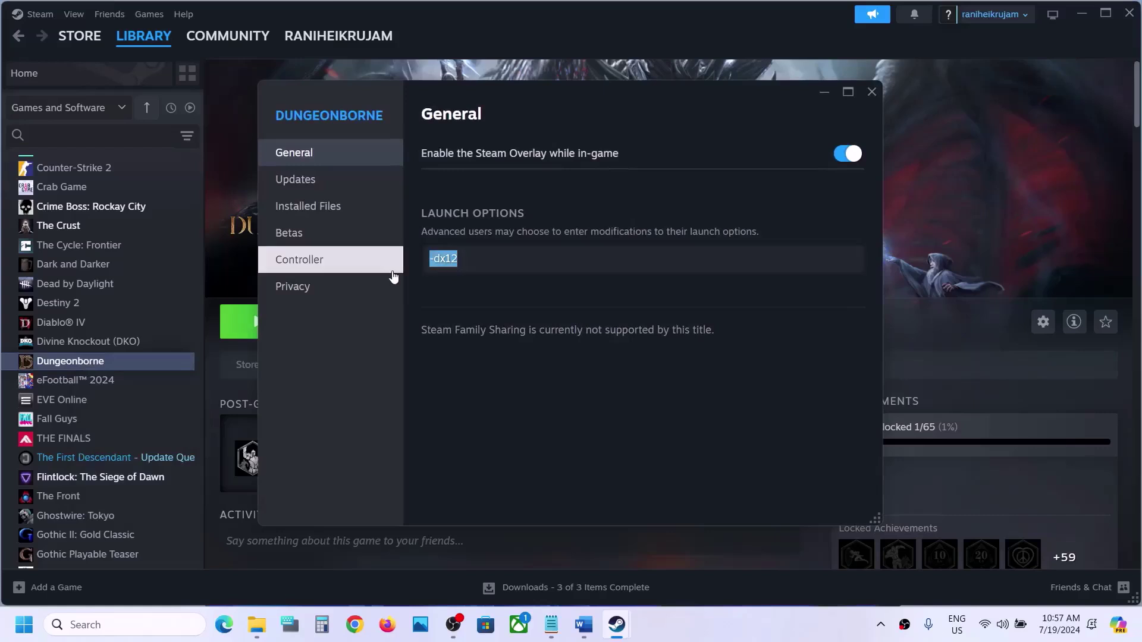
pyautogui.press('BackSpace')
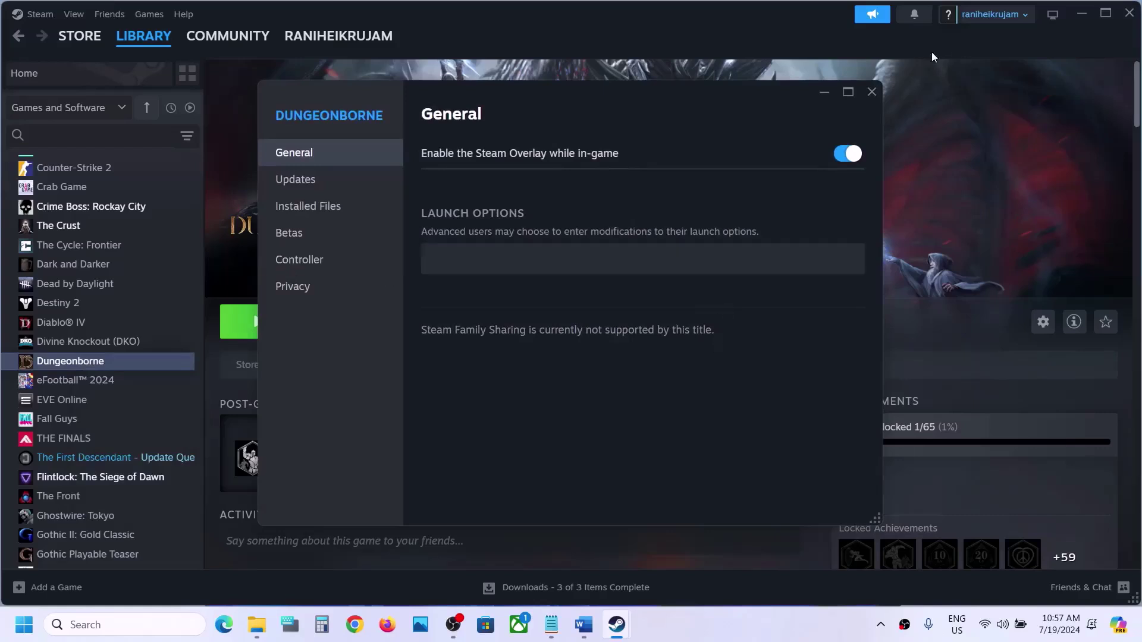
pyautogui.click(873, 91)
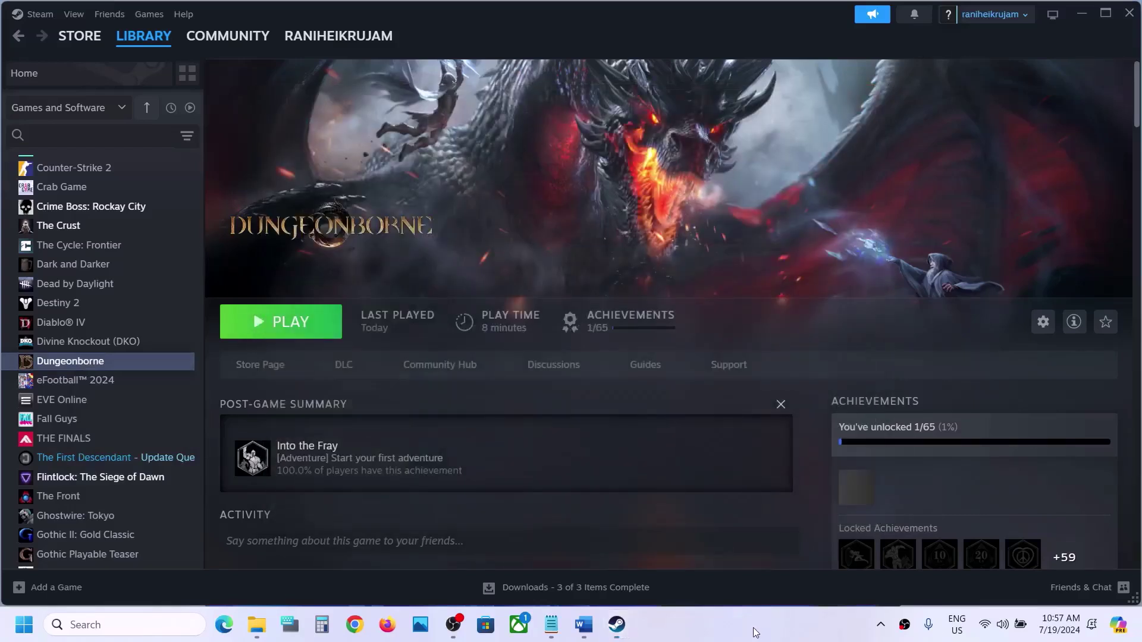
# Switch to the Word document and read Step 3 on allowing the game exe through Windows Security and third-party antivirus programs
pyautogui.click(584, 625)
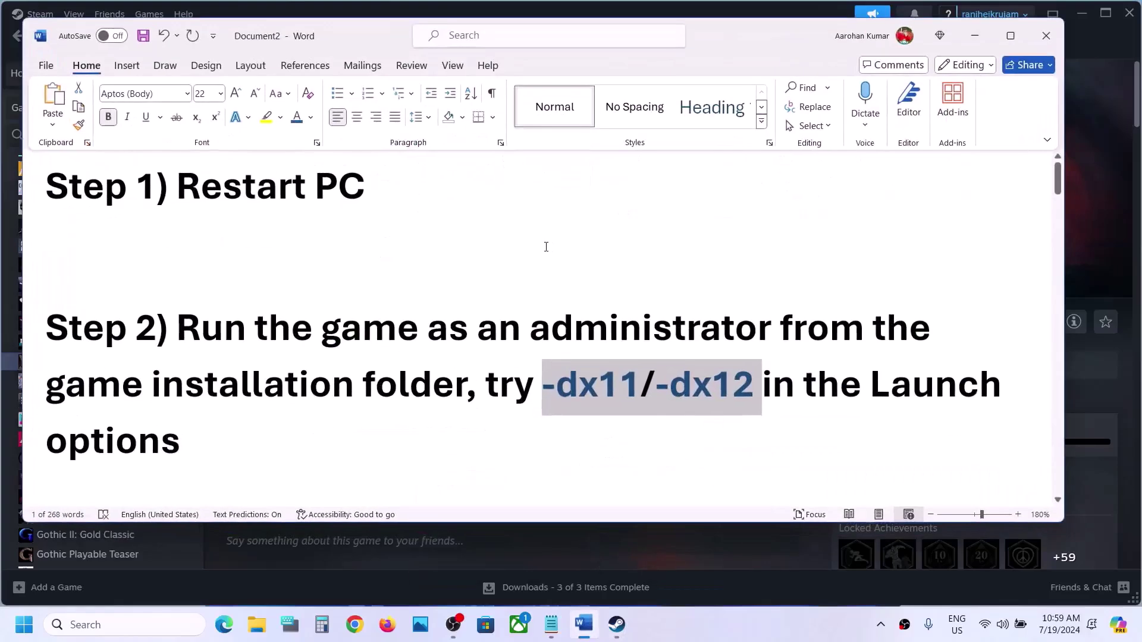
pyautogui.scroll(-5, 546, 246)
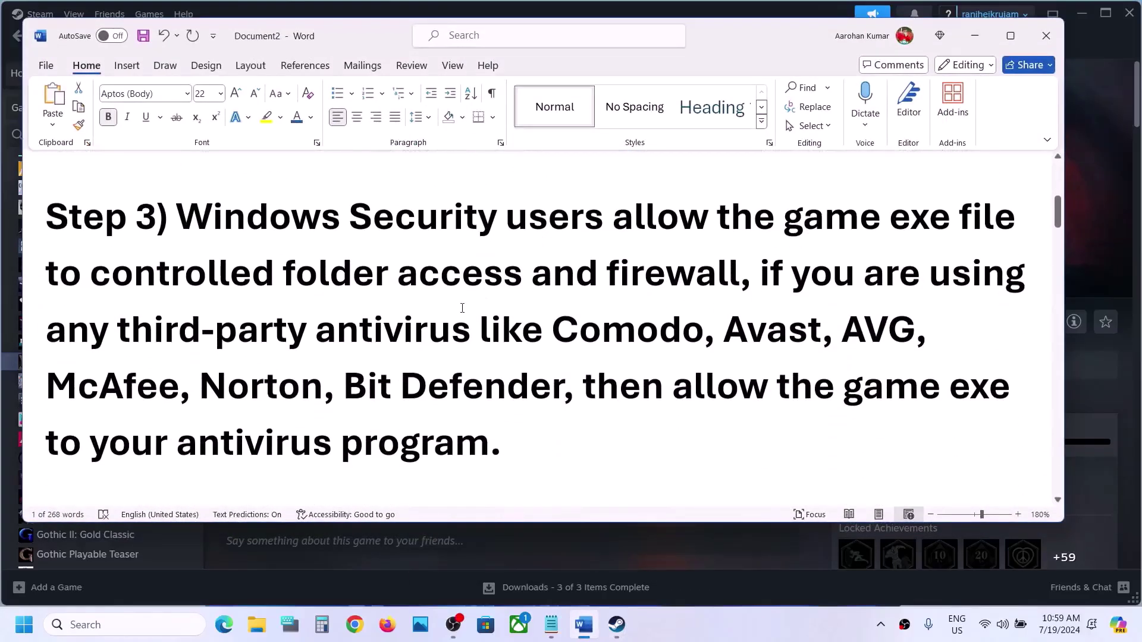
pyautogui.moveTo(759, 278); pyautogui.dragTo(574, 386)
pyautogui.click(576, 387)
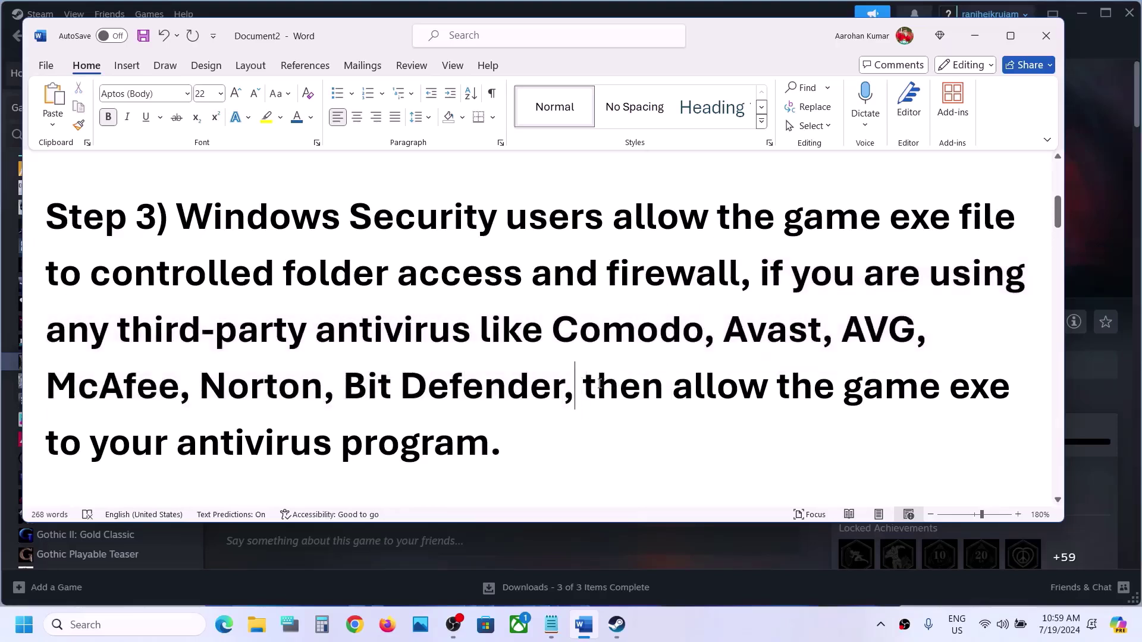
pyautogui.moveTo(589, 385); pyautogui.dragTo(520, 445)
pyautogui.click(520, 445)
pyautogui.moveTo(216, 231); pyautogui.dragTo(48, 219)
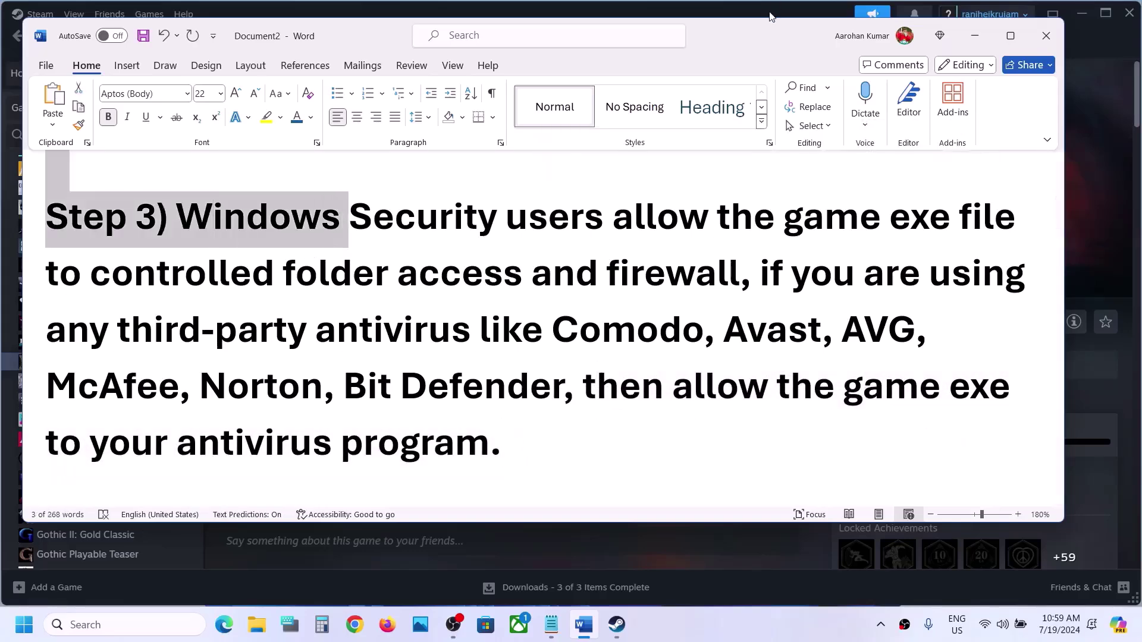
# Open Windows Security from the Settings app and go to the ransomware protection page for allowing apps through Controlled folder access
pyautogui.click(770, 16)
pyautogui.press('super+i')
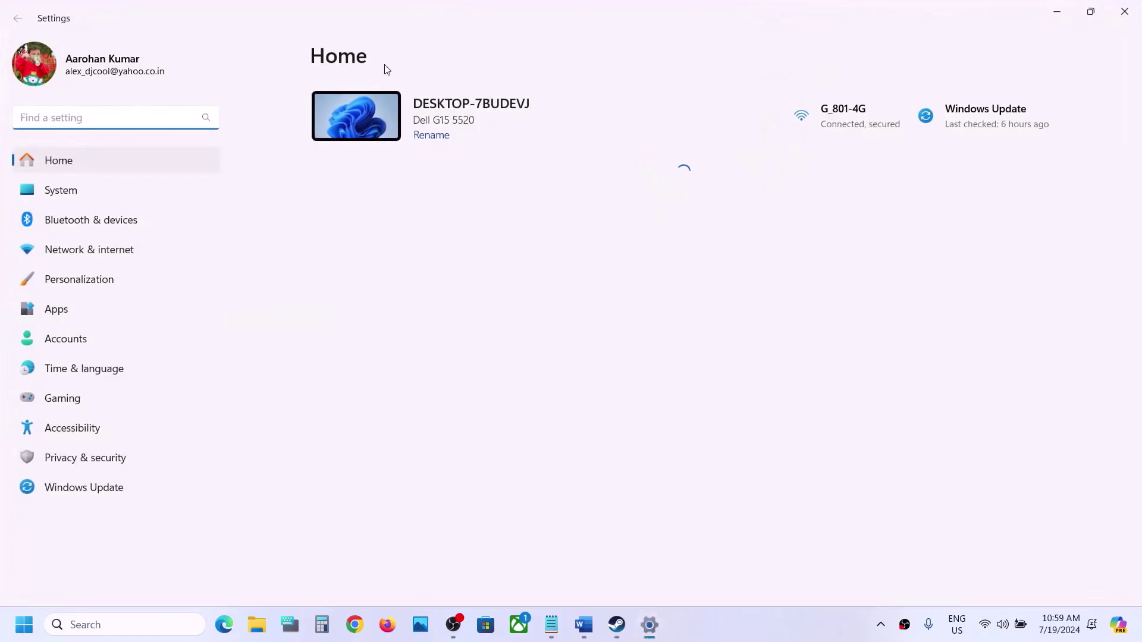
pyautogui.click(121, 460)
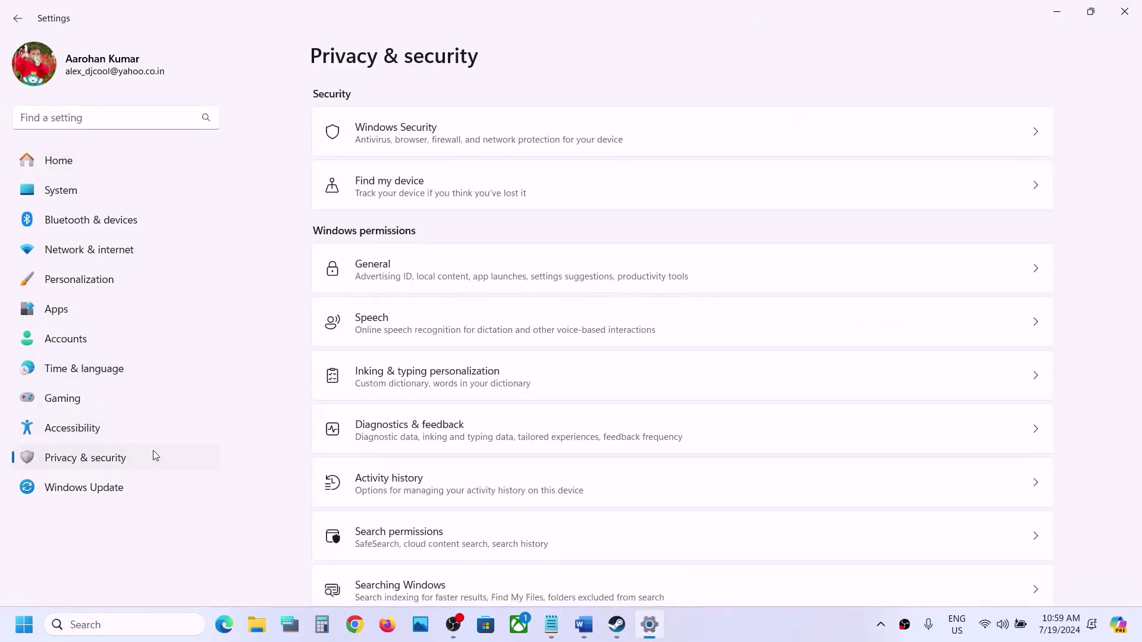
pyautogui.click(429, 147)
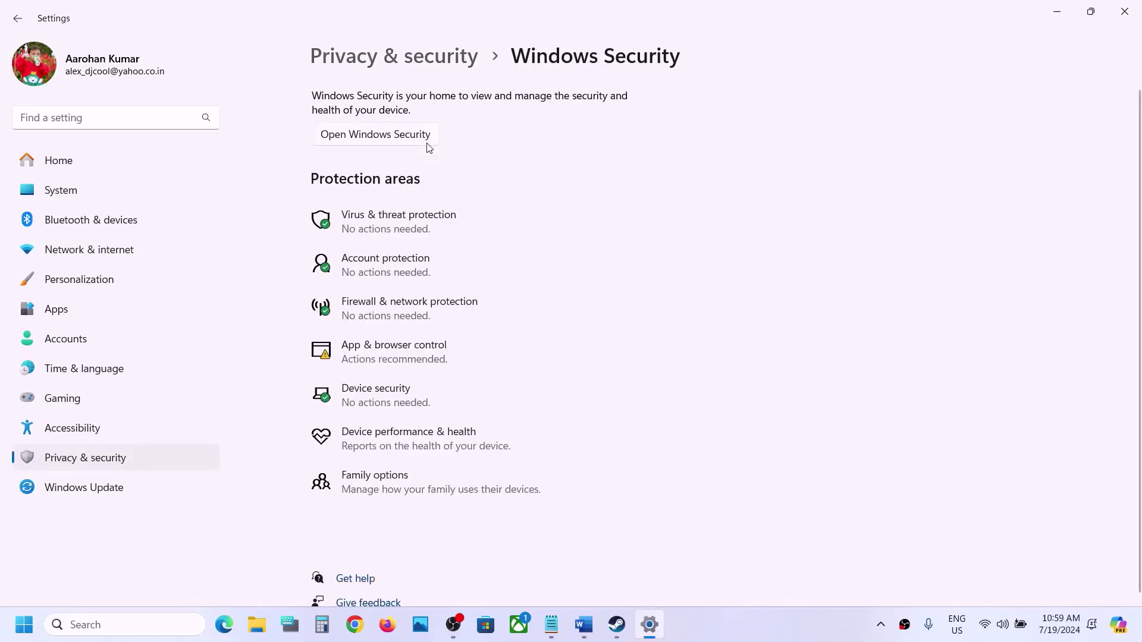
pyautogui.click(412, 238)
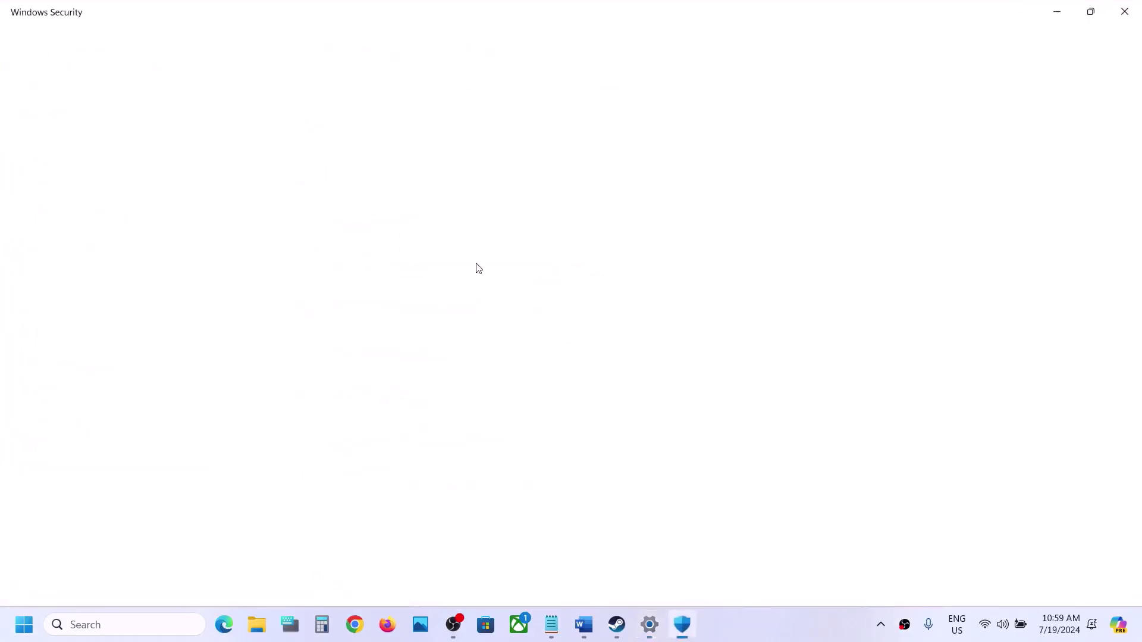
pyautogui.scroll(-3, 474, 265)
pyautogui.scroll(1, 474, 266)
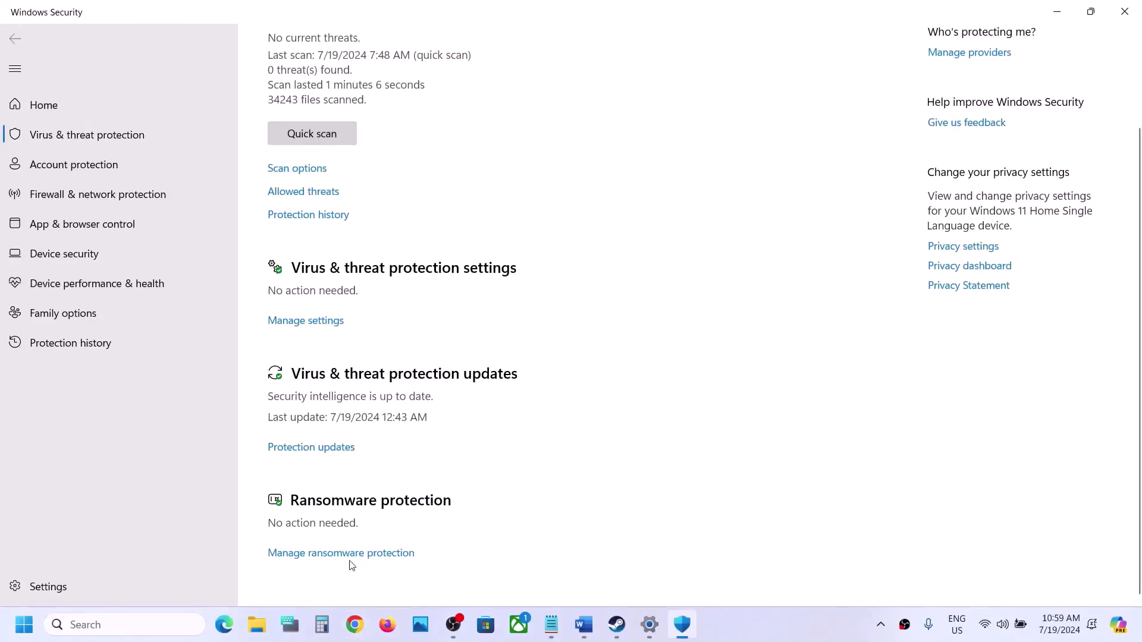
pyautogui.click(369, 553)
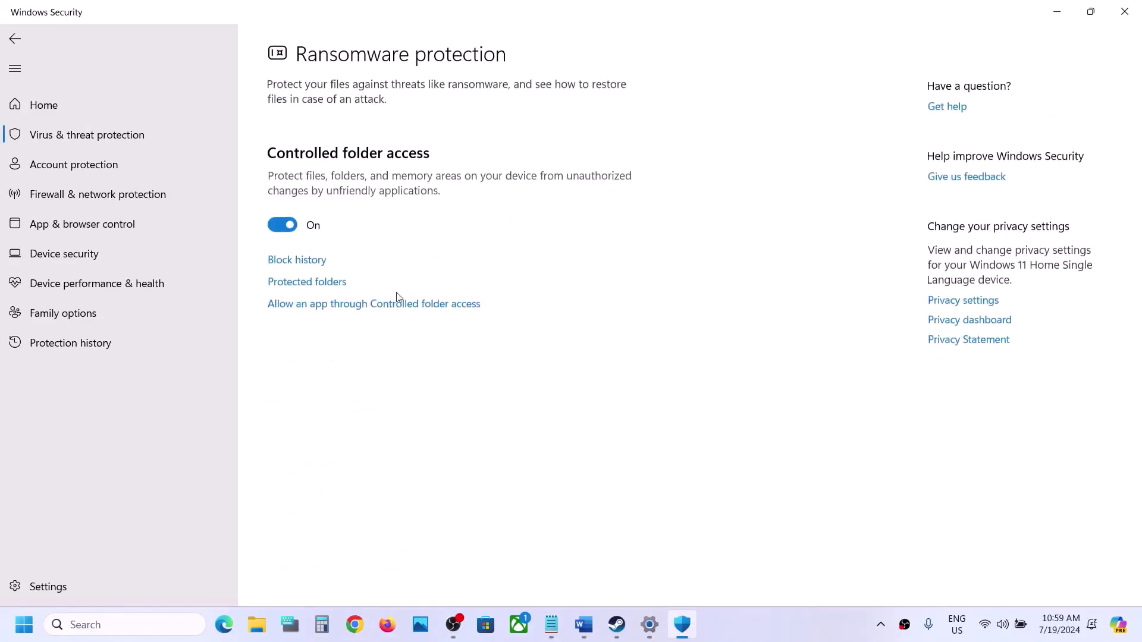
pyautogui.click(387, 305)
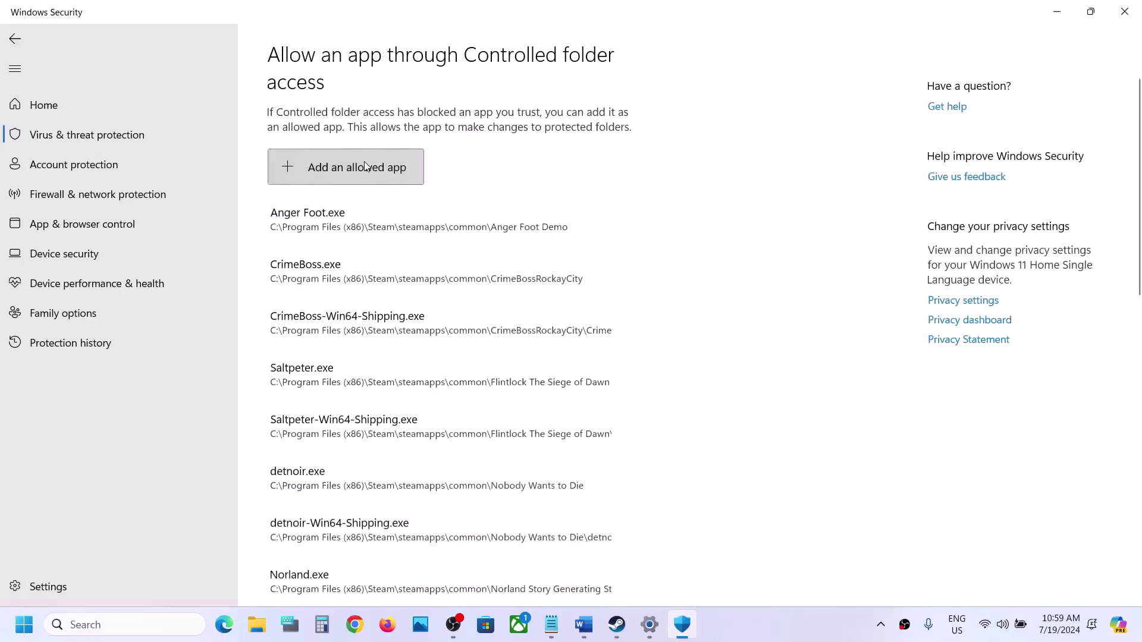
# Start adding an allowed app by browsing all apps and open the folder C:\Program Files (x86)\Steam
pyautogui.click(364, 164)
pyautogui.click(360, 225)
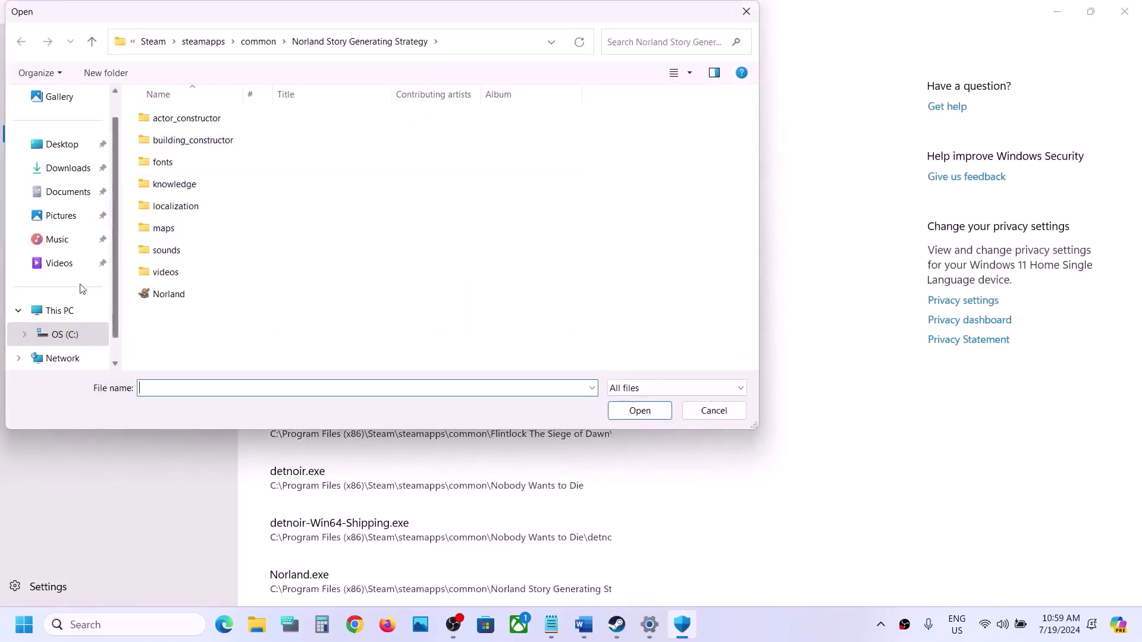
pyautogui.click(74, 312)
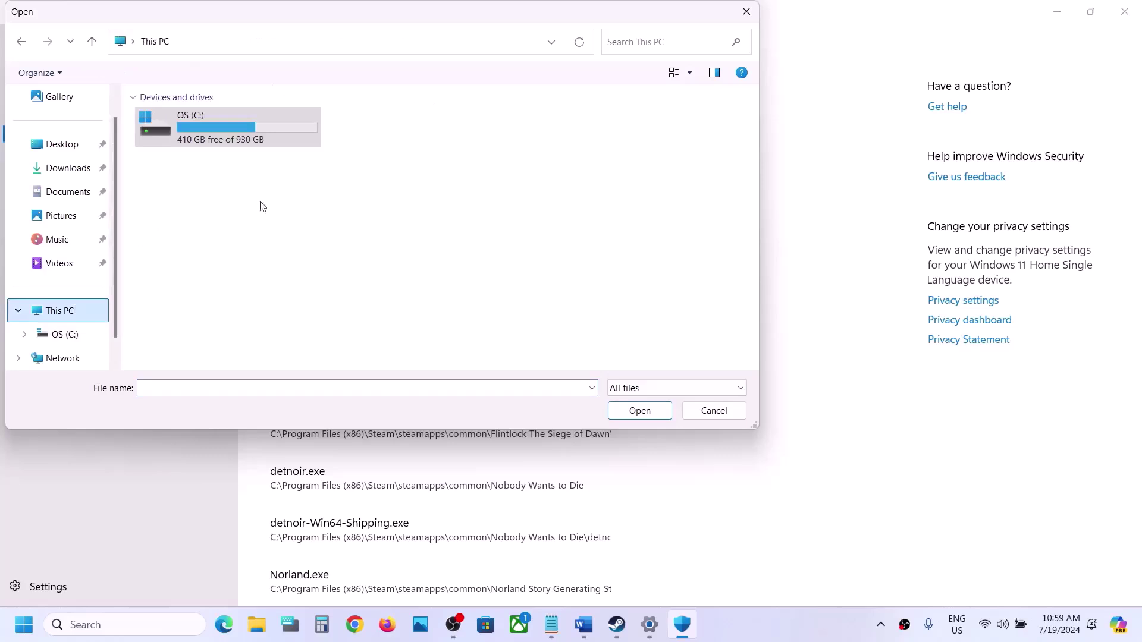
pyautogui.doubleClick(216, 149)
pyautogui.scroll(-3, 242, 273)
pyautogui.doubleClick(190, 230)
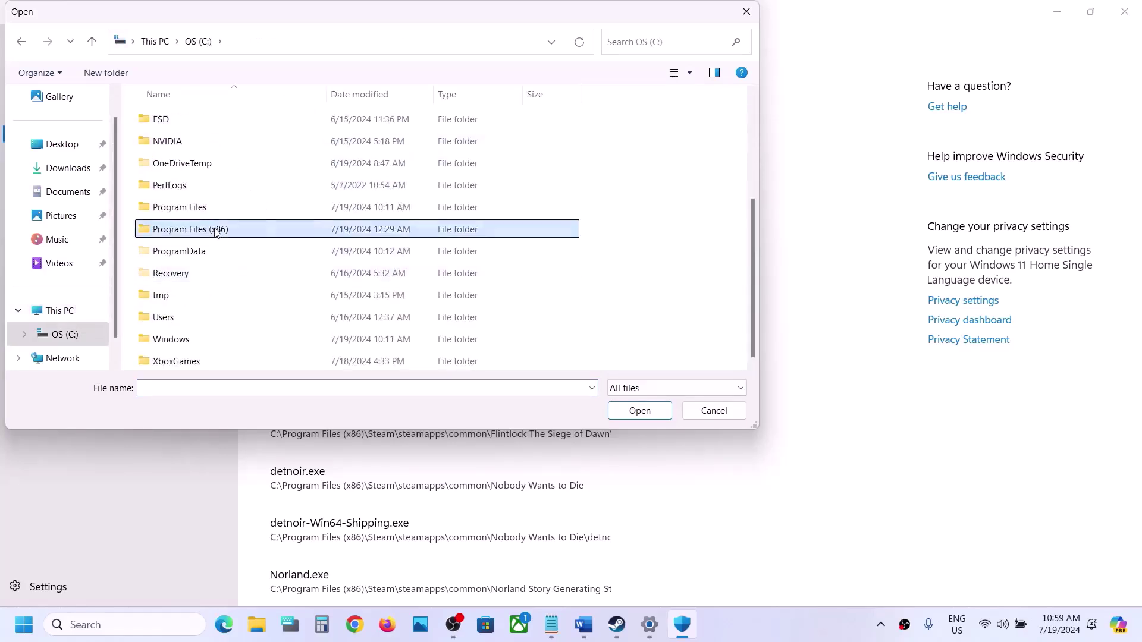
pyautogui.scroll(-3, 204, 250)
pyautogui.scroll(-3, 183, 231)
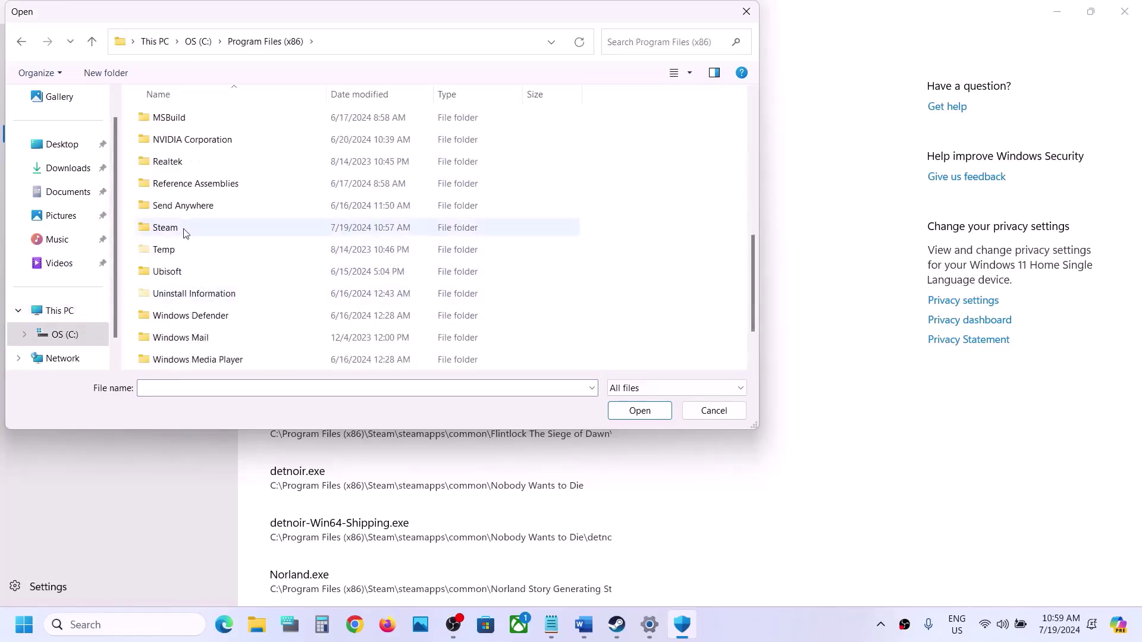
pyautogui.doubleClick(184, 230)
# Allow the Dungeonborne application from steamapps\common\Dungeonborne through Controlled folder access
pyautogui.scroll(-4, 197, 238)
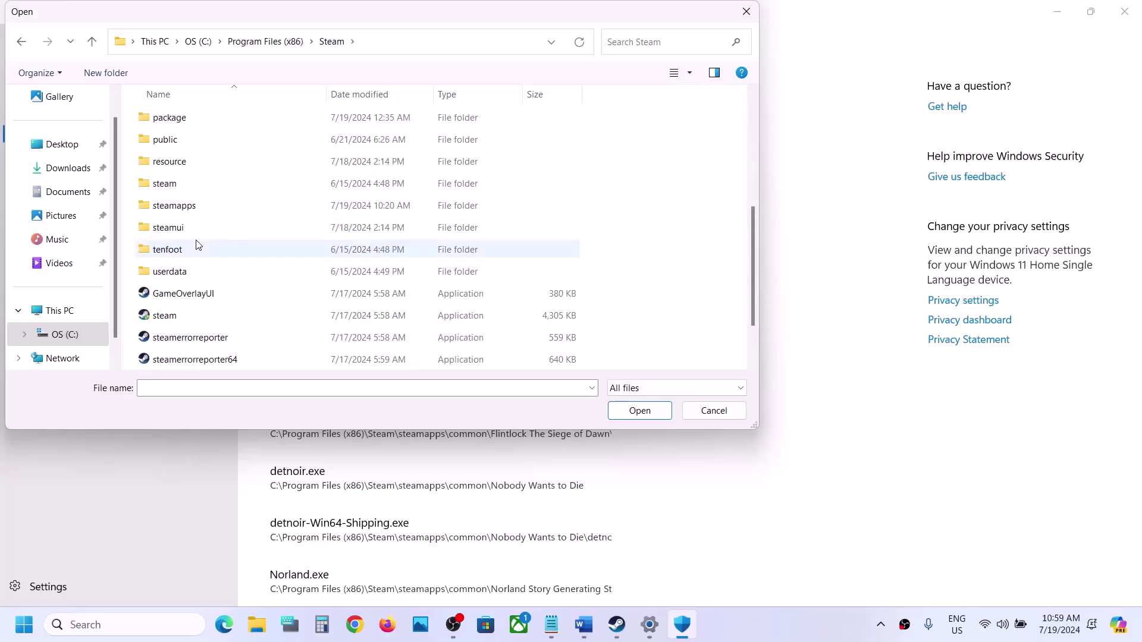
pyautogui.doubleClick(172, 208)
pyautogui.doubleClick(190, 122)
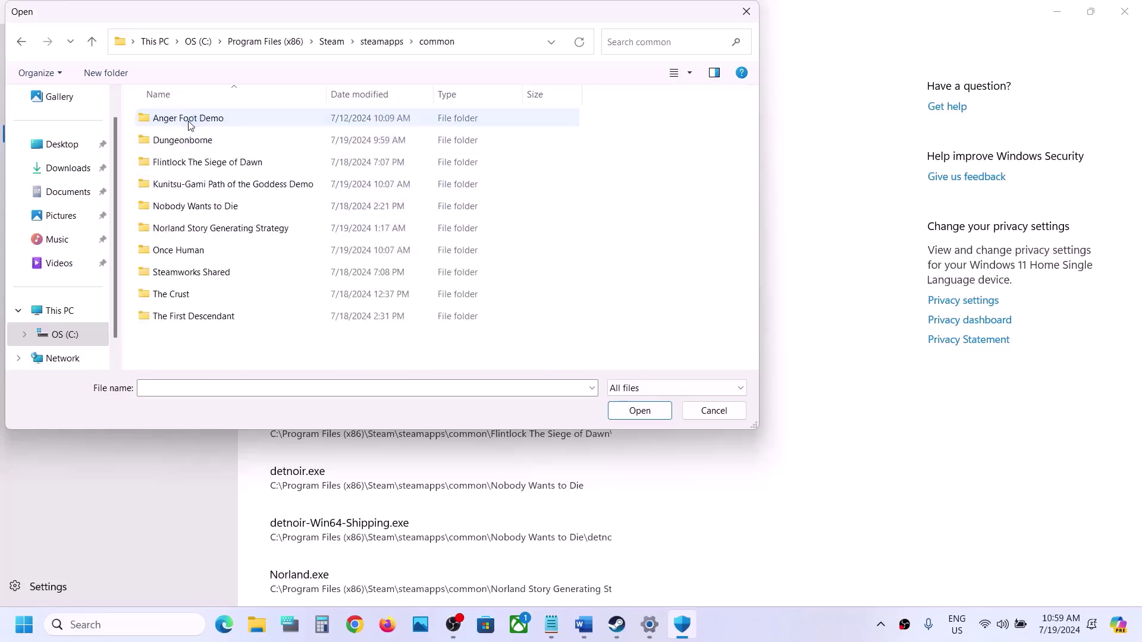
pyautogui.doubleClick(199, 141)
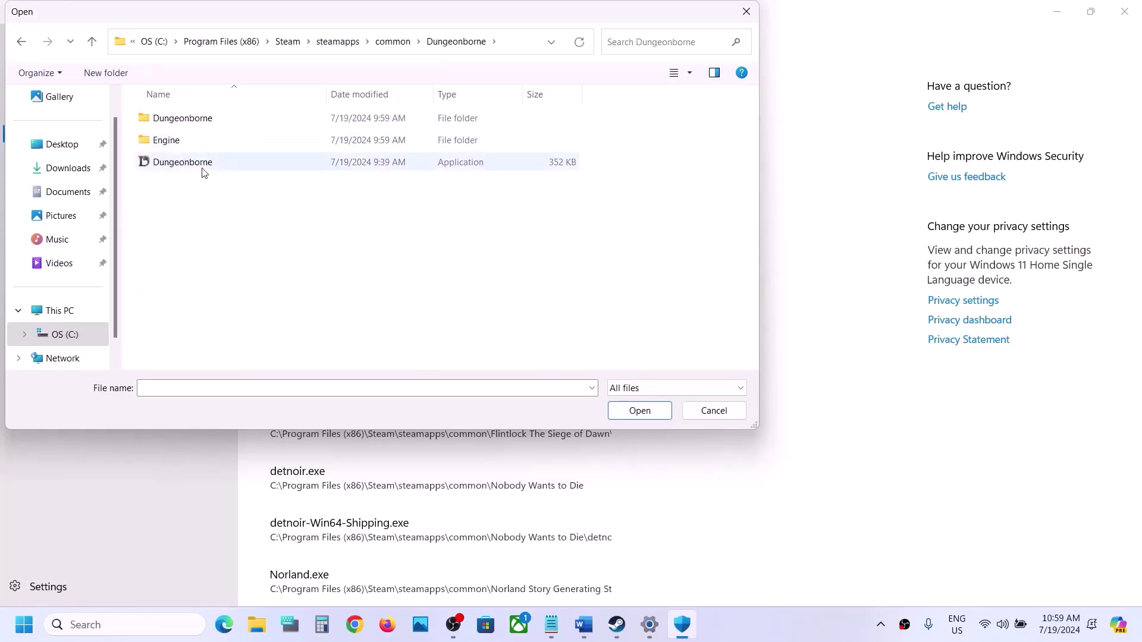
pyautogui.click(204, 167)
pyautogui.click(640, 410)
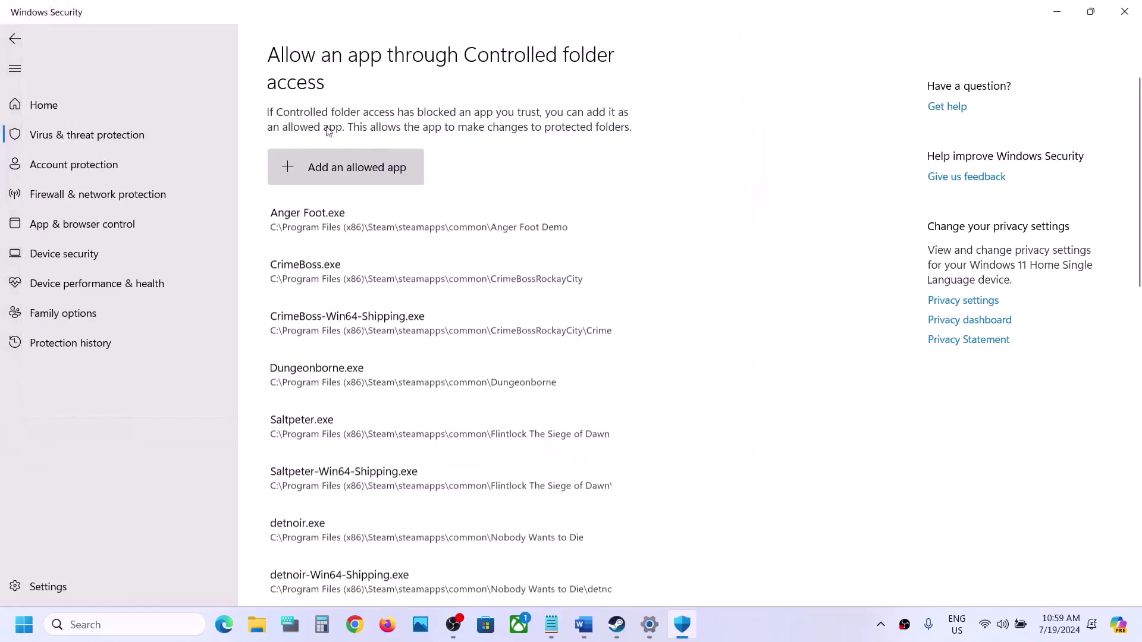
# Also allow the Dungeonborne application in the game's Dungeonborne\Binaries\Win64 folder through Controlled folder access
pyautogui.click(330, 159)
pyautogui.click(344, 226)
pyautogui.doubleClick(184, 119)
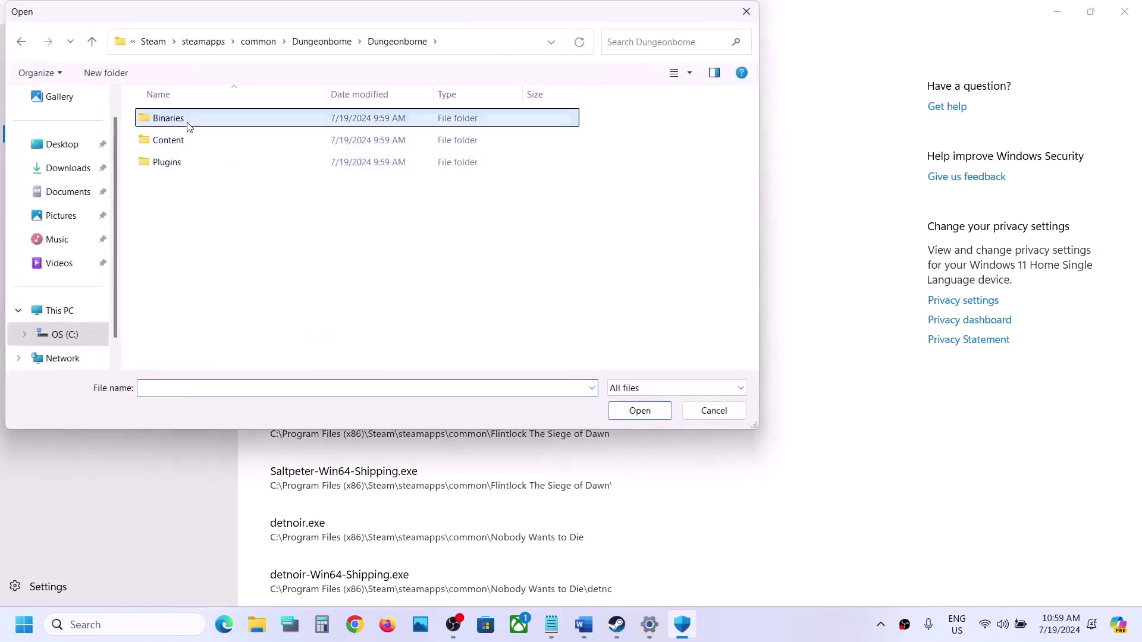
pyautogui.doubleClick(187, 120)
pyautogui.doubleClick(189, 125)
pyautogui.click(192, 339)
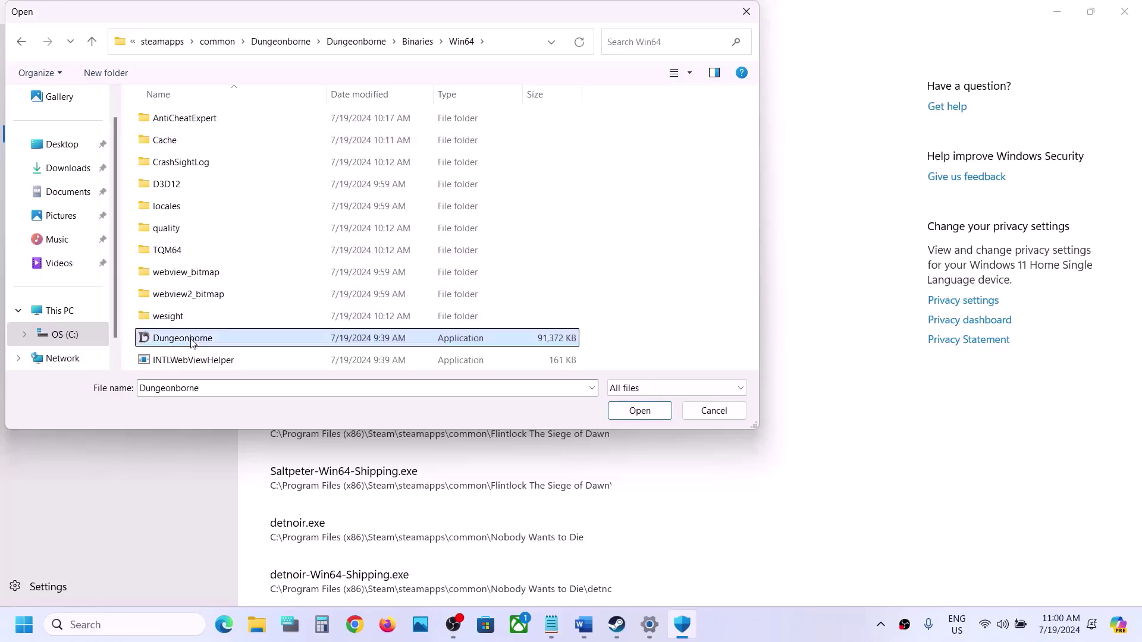
pyautogui.click(653, 411)
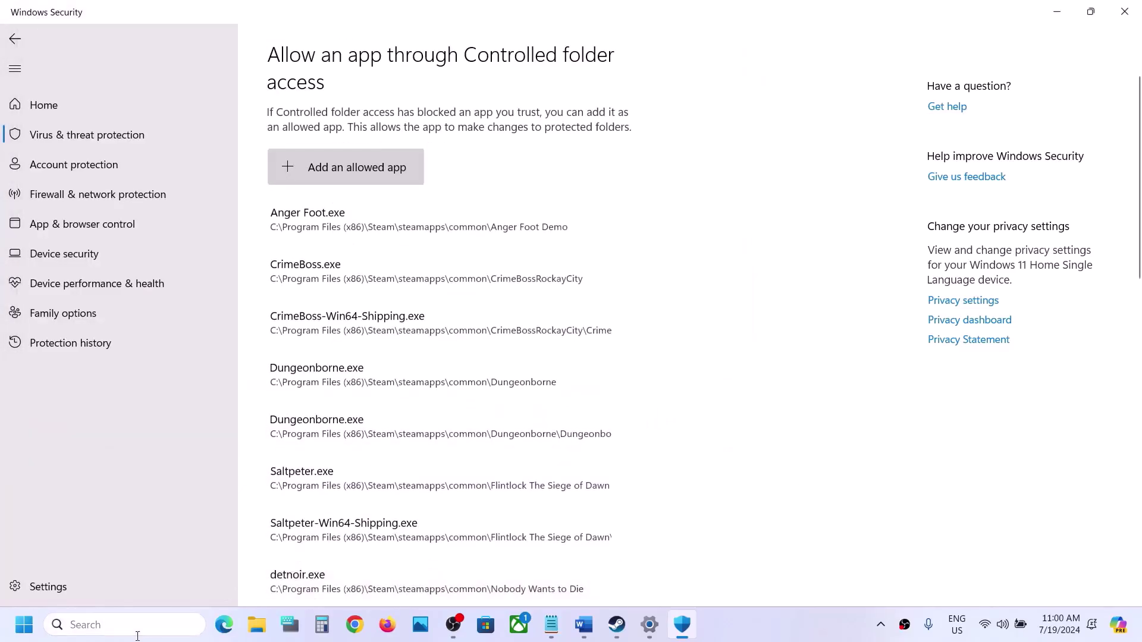
# Open Control Panel and go to Windows Defender Firewall's list of allowed apps under System and Security
pyautogui.click(138, 624)
pyautogui.write('control')
pyautogui.press('Return')
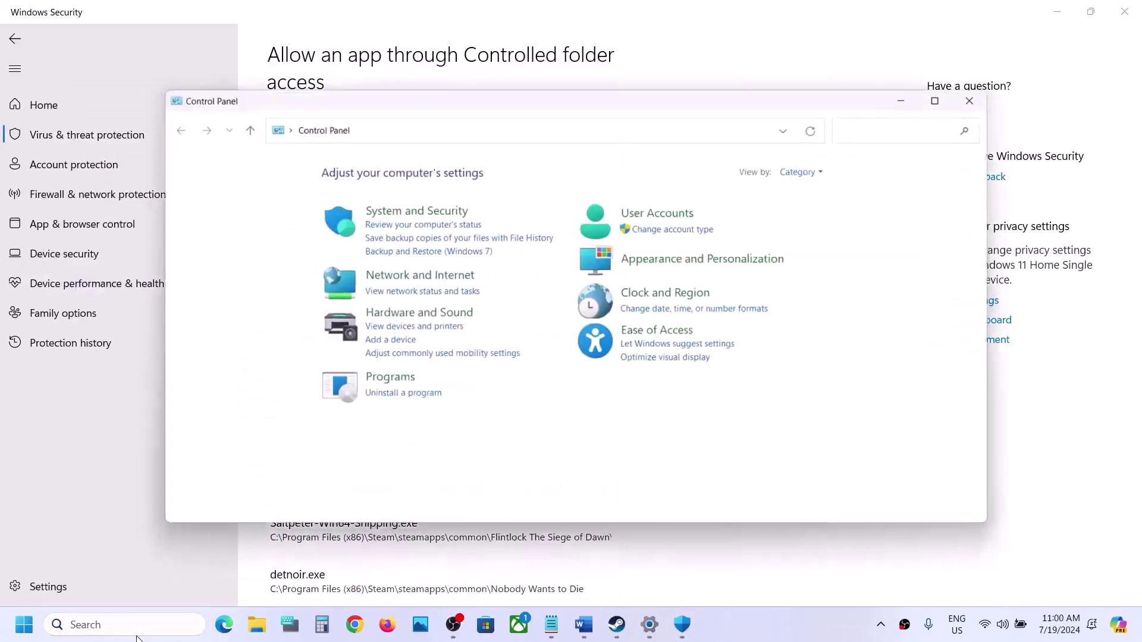
pyautogui.click(421, 212)
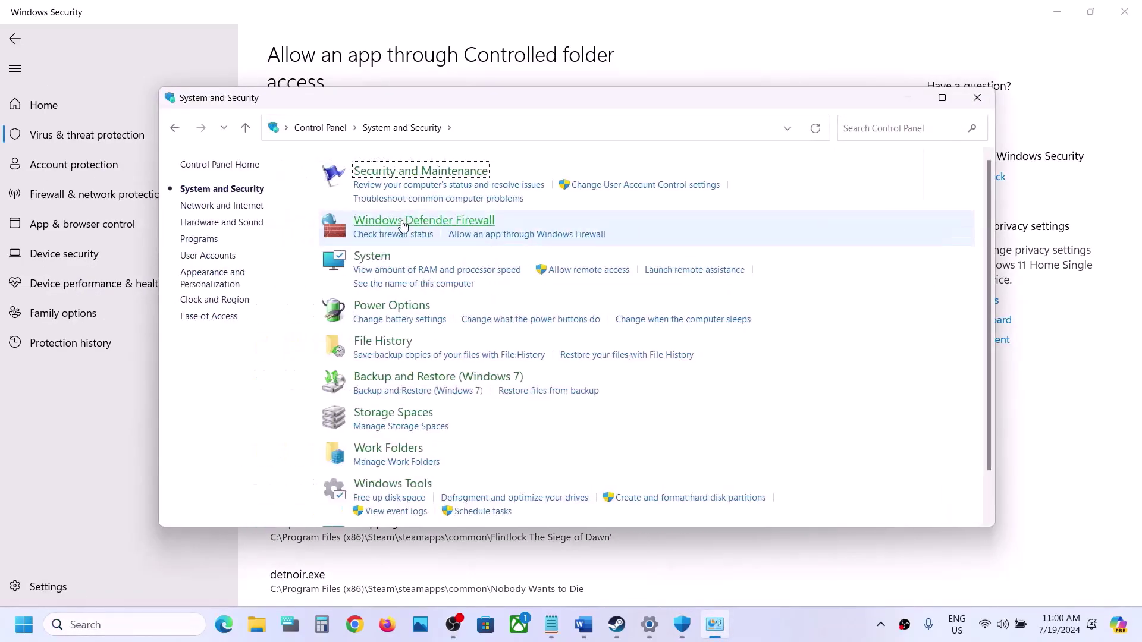
pyautogui.click(403, 225)
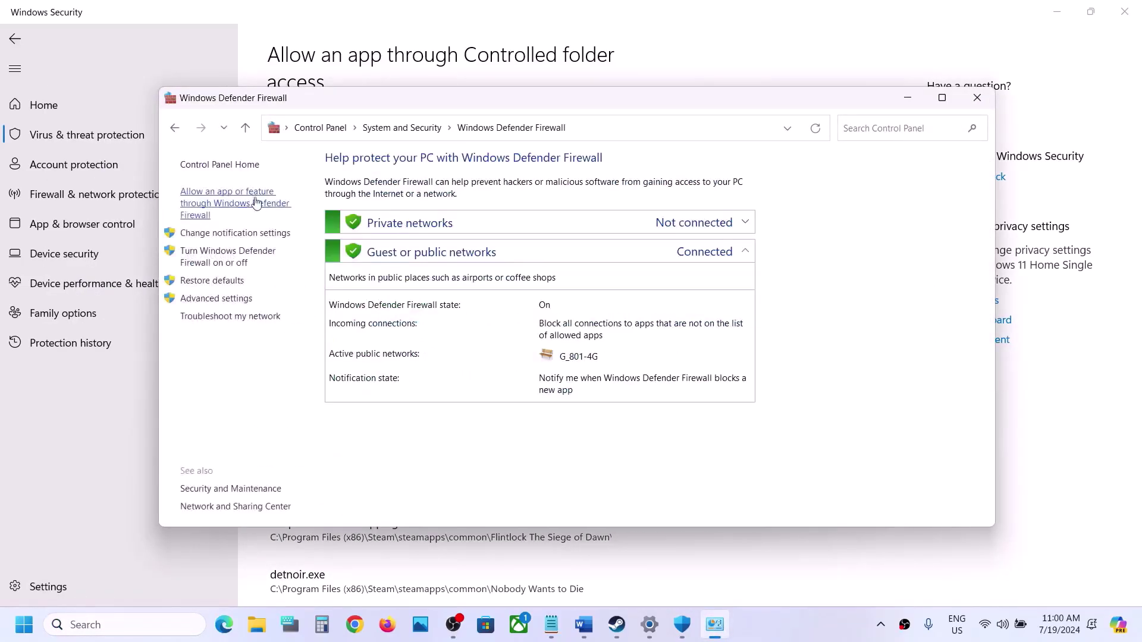
pyautogui.click(249, 205)
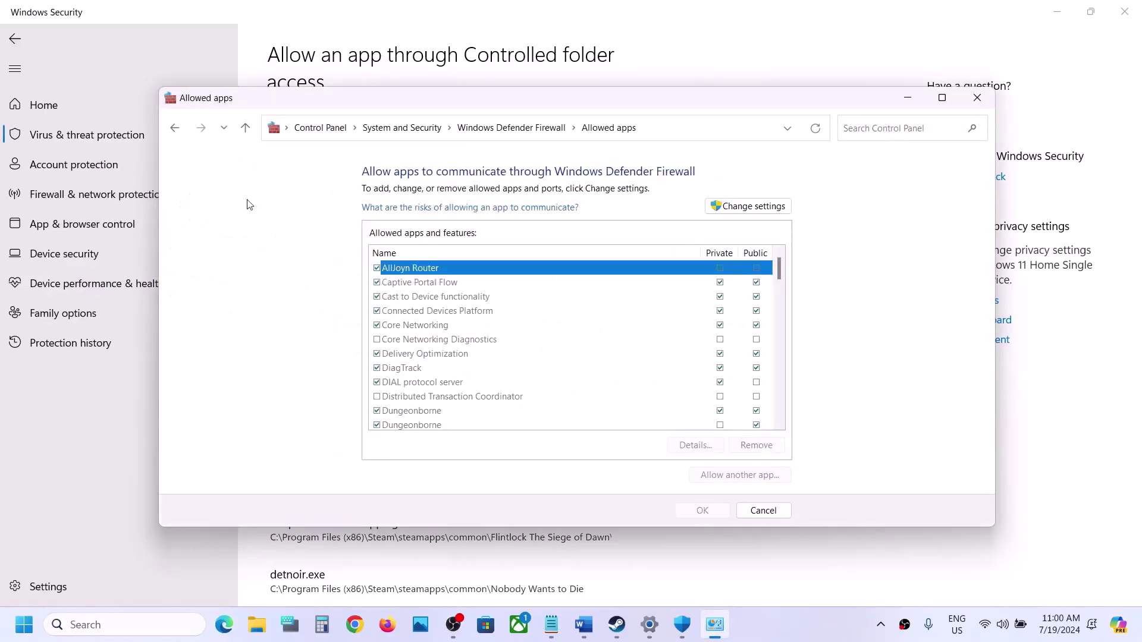
# Enable changes to the firewall's allowed apps, start allowing another app, and browse to the Steam folder, declining the desktop shortcut
pyautogui.click(753, 204)
pyautogui.click(755, 474)
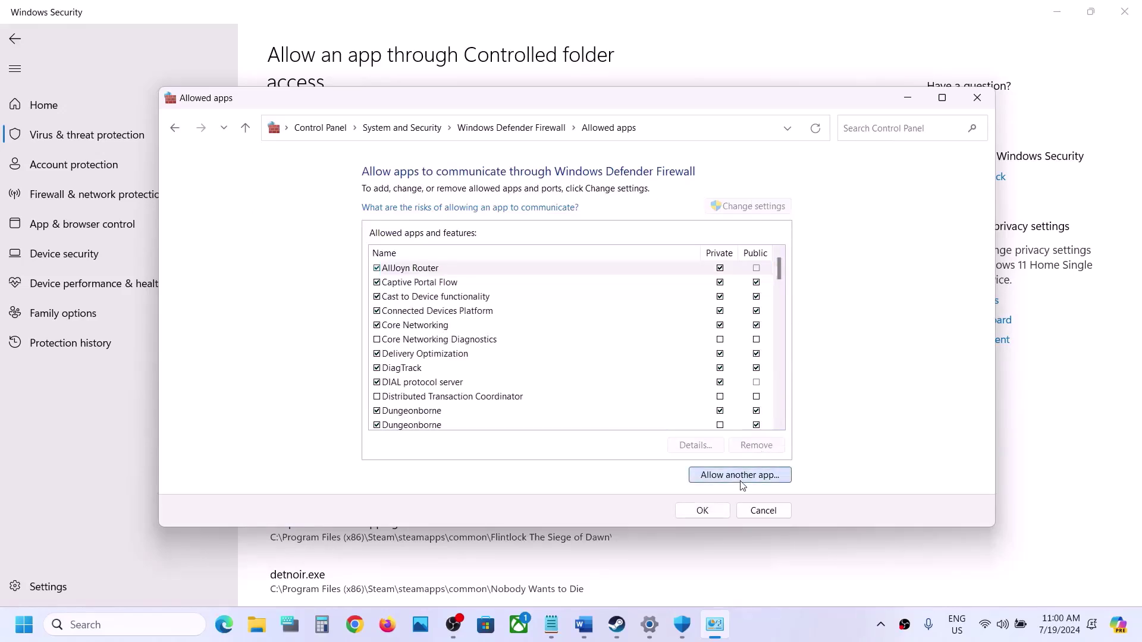
pyautogui.click(677, 388)
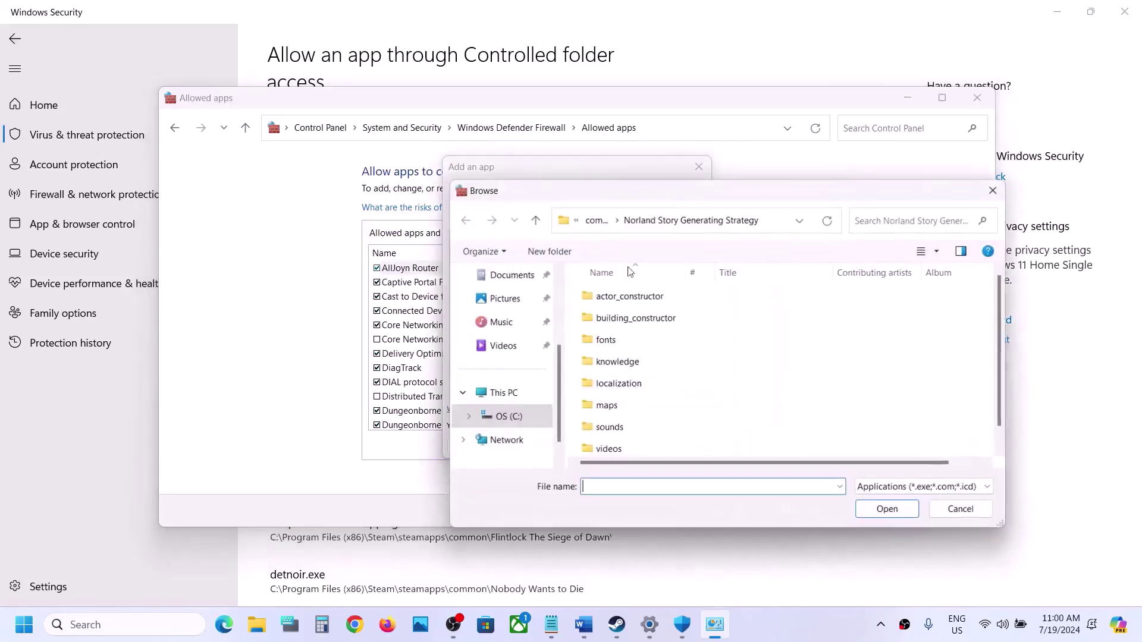
pyautogui.click(597, 226)
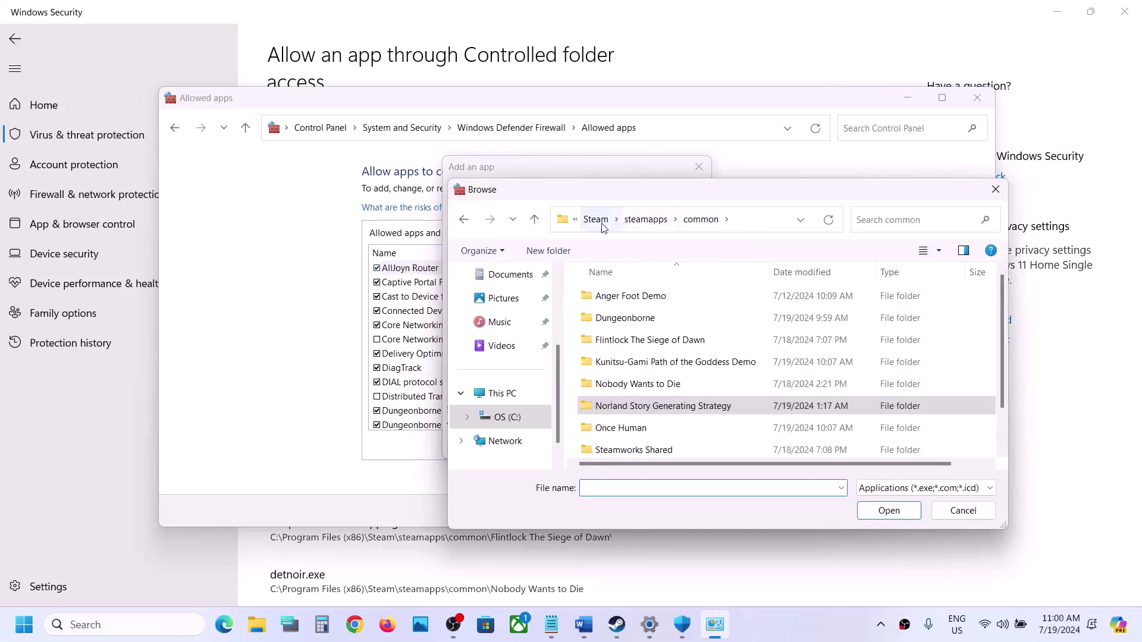
pyautogui.click(604, 228)
pyautogui.moveTo(604, 228); pyautogui.dragTo(615, 228)
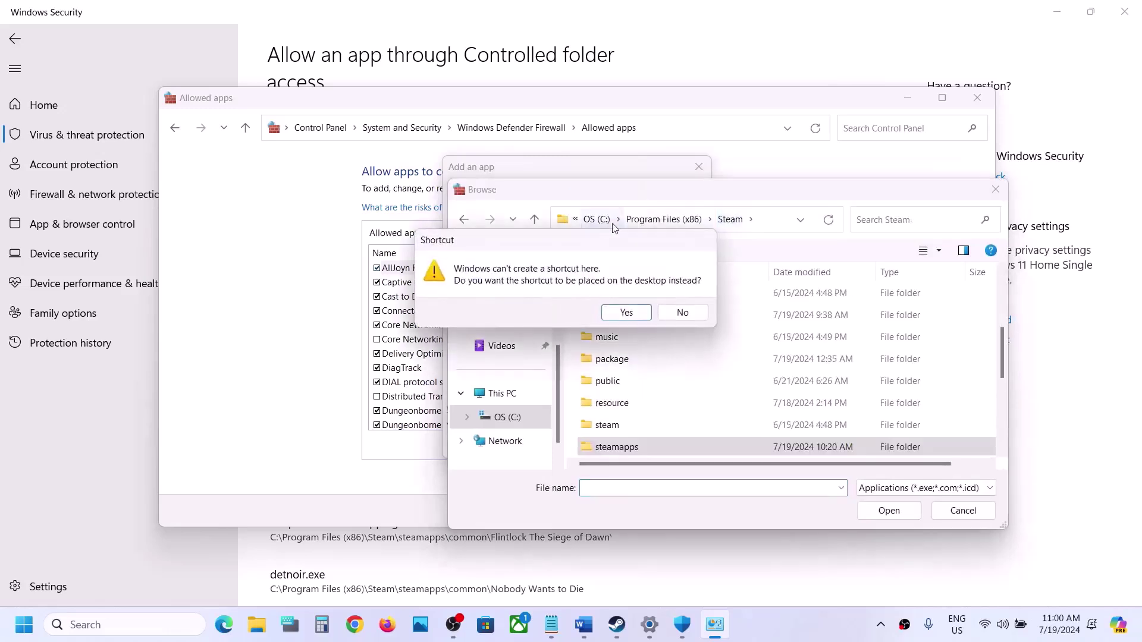
pyautogui.click(682, 313)
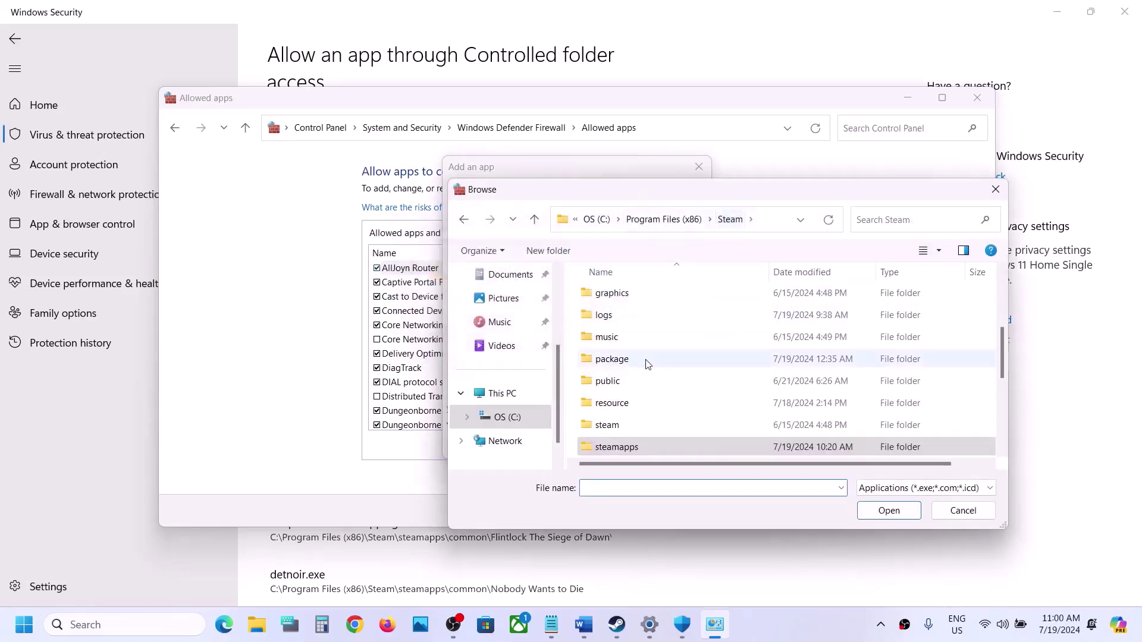
# Try to add the Dungeonborne application from steamapps\common\Dungeonborne to the firewall's allowed apps
pyautogui.scroll(-1, 644, 362)
pyautogui.doubleClick(628, 384)
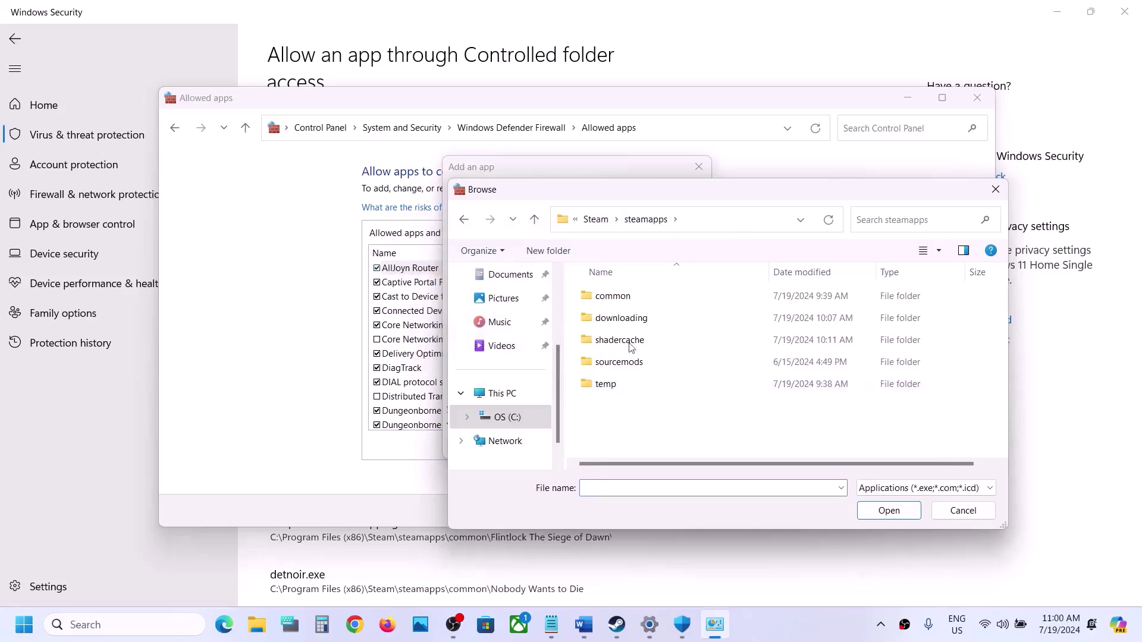
pyautogui.doubleClick(622, 297)
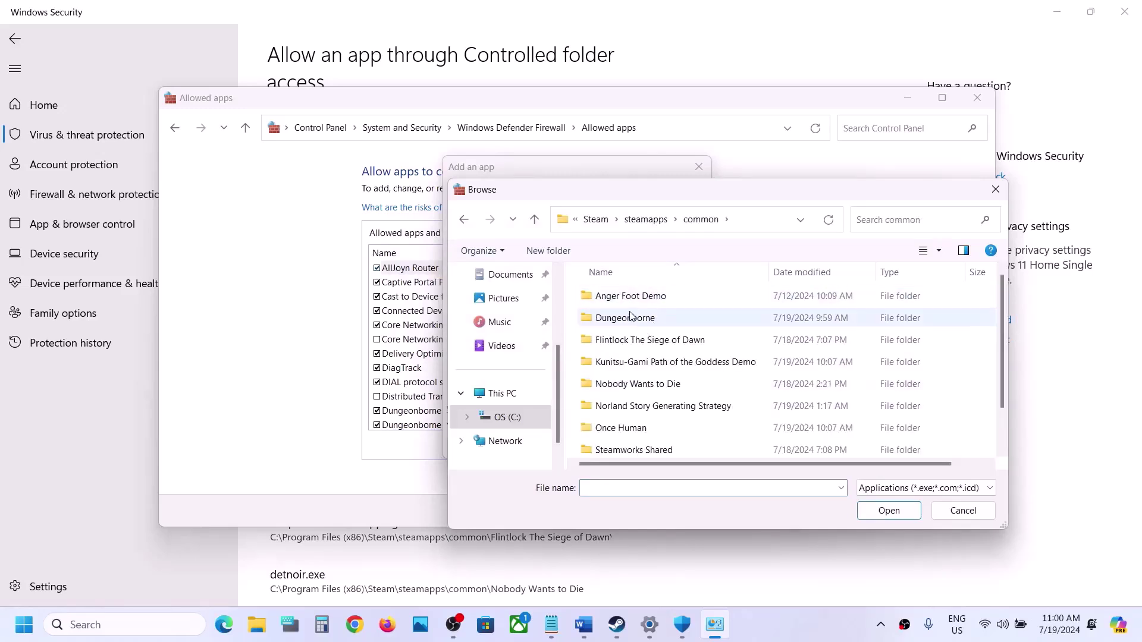
pyautogui.doubleClick(632, 317)
pyautogui.click(632, 340)
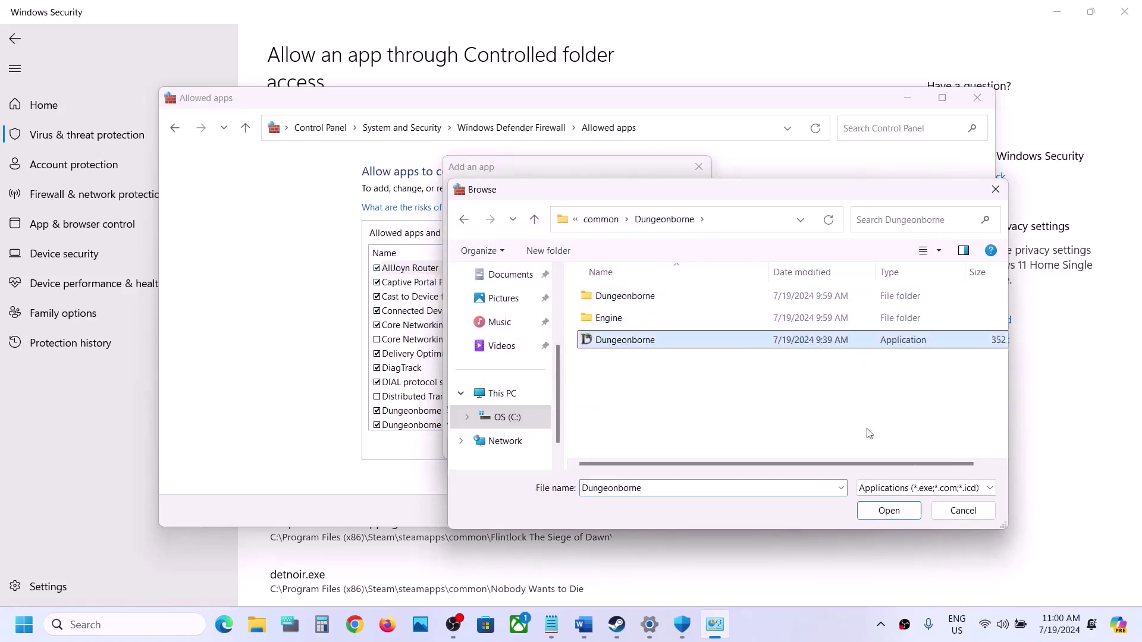
pyautogui.click(890, 511)
pyautogui.click(638, 447)
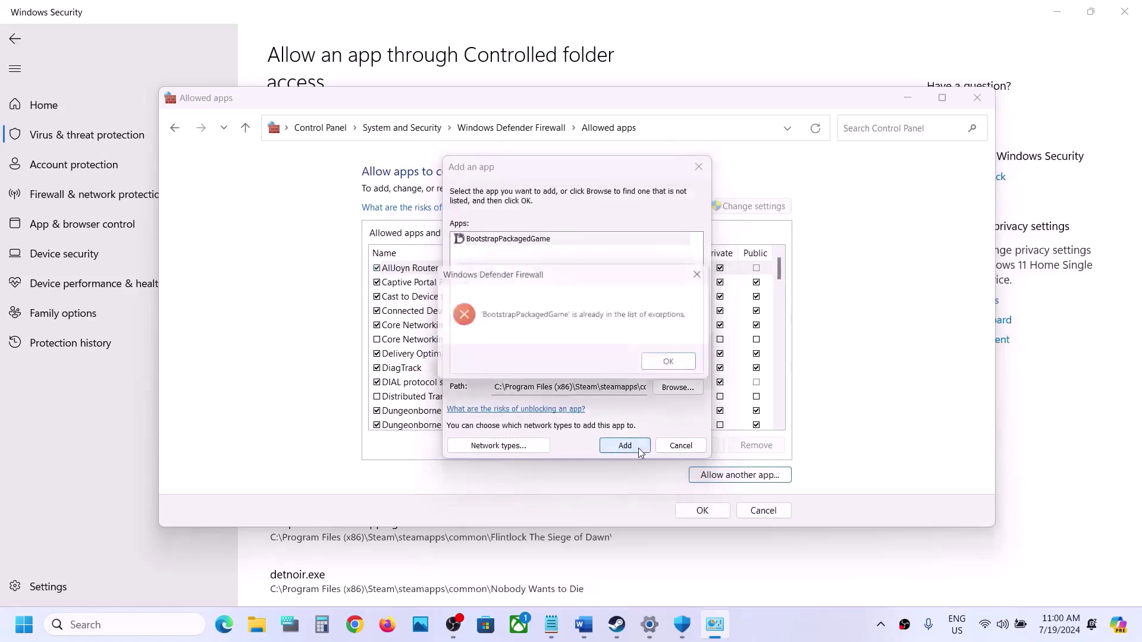
pyautogui.click(679, 365)
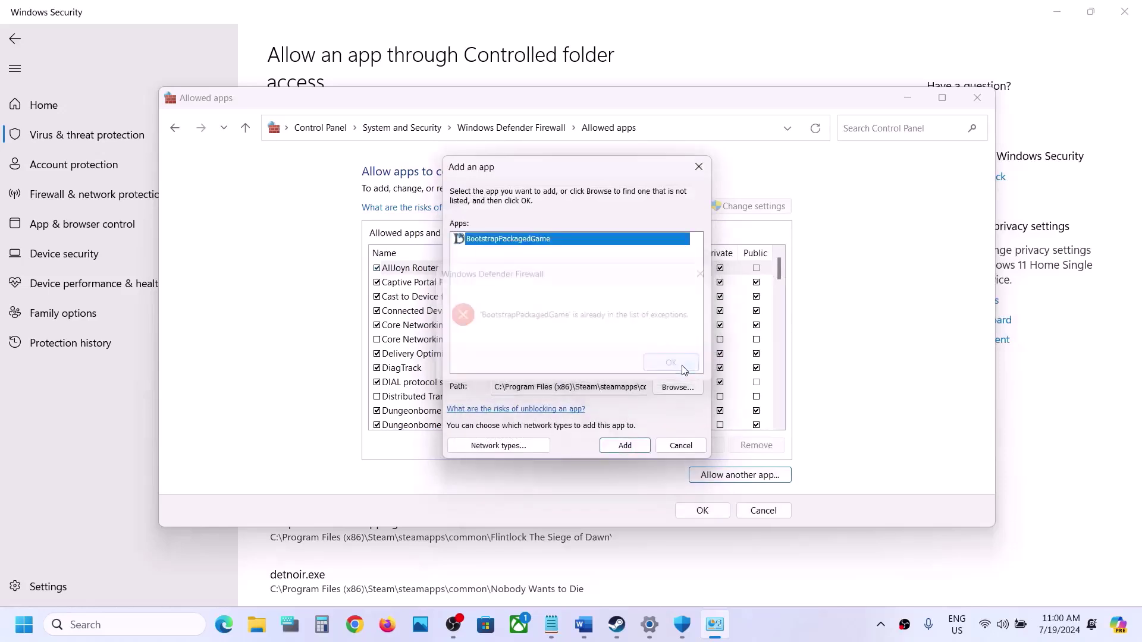
# Try to add the Dungeonborne application from Dungeonborne\Binaries\Win64 to the firewall's allowed apps
pyautogui.click(678, 387)
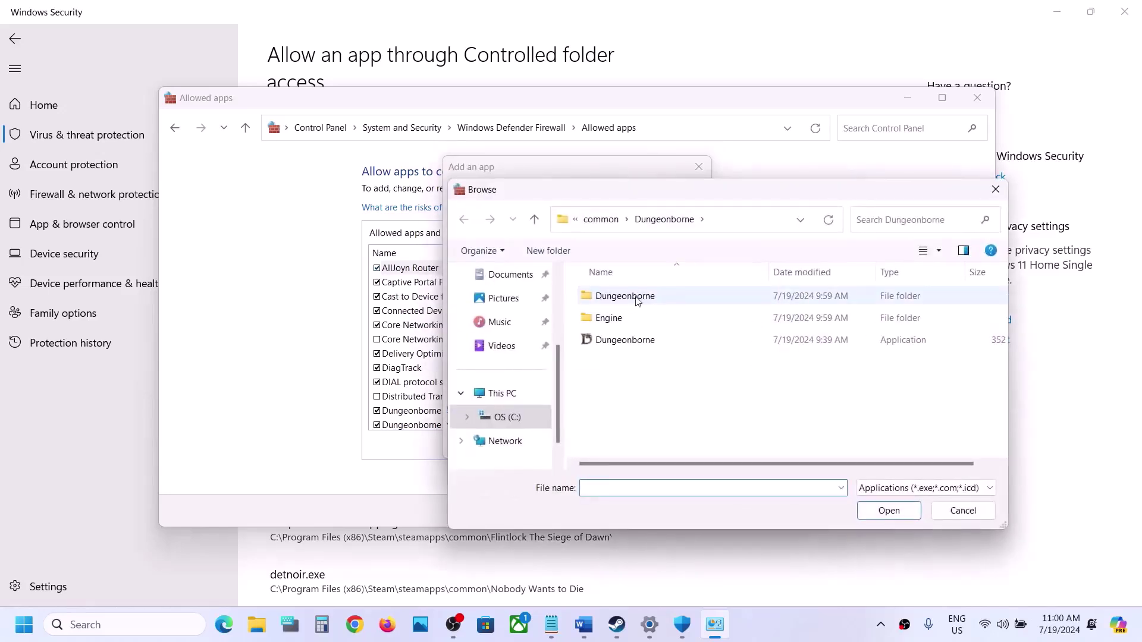
pyautogui.doubleClick(636, 298)
pyautogui.doubleClick(637, 298)
pyautogui.doubleClick(637, 298)
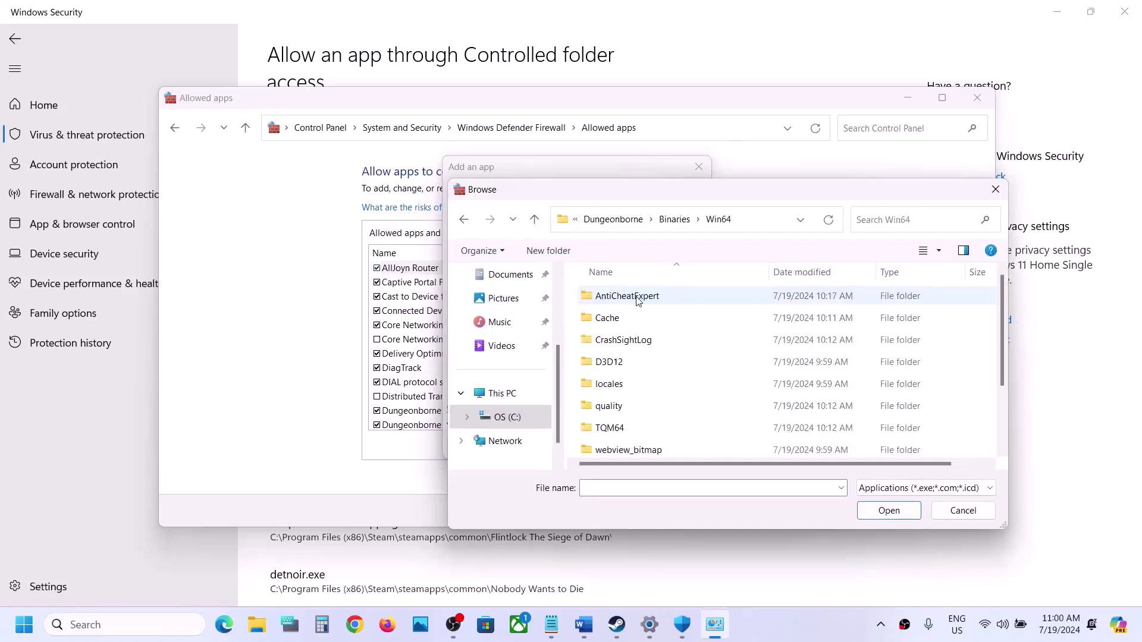
pyautogui.scroll(-2, 655, 392)
pyautogui.click(647, 433)
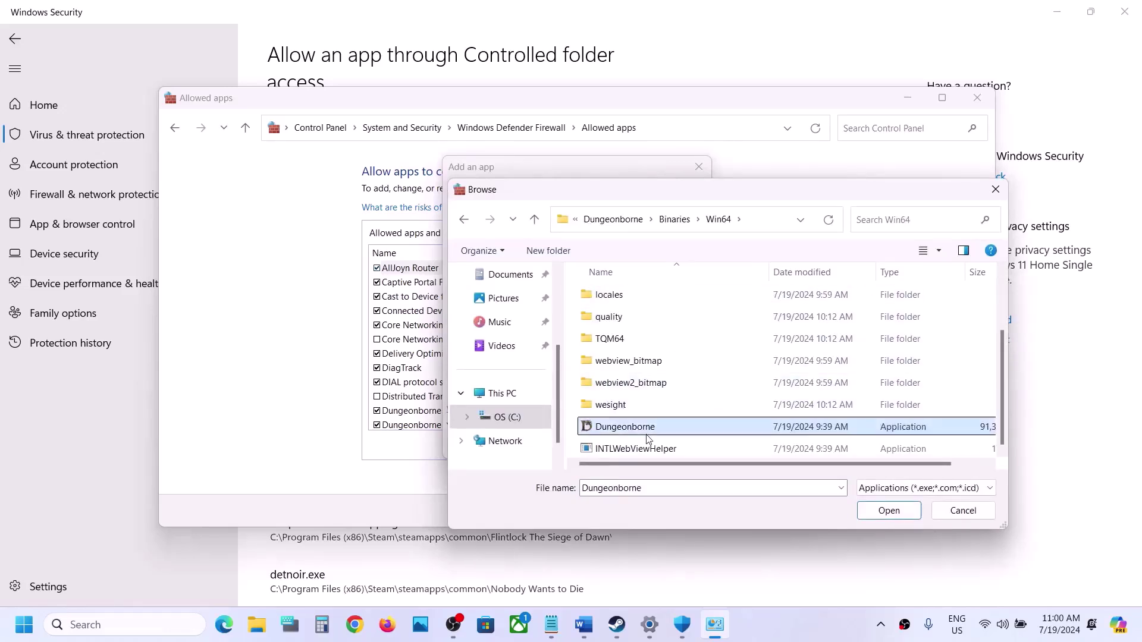
pyautogui.click(873, 517)
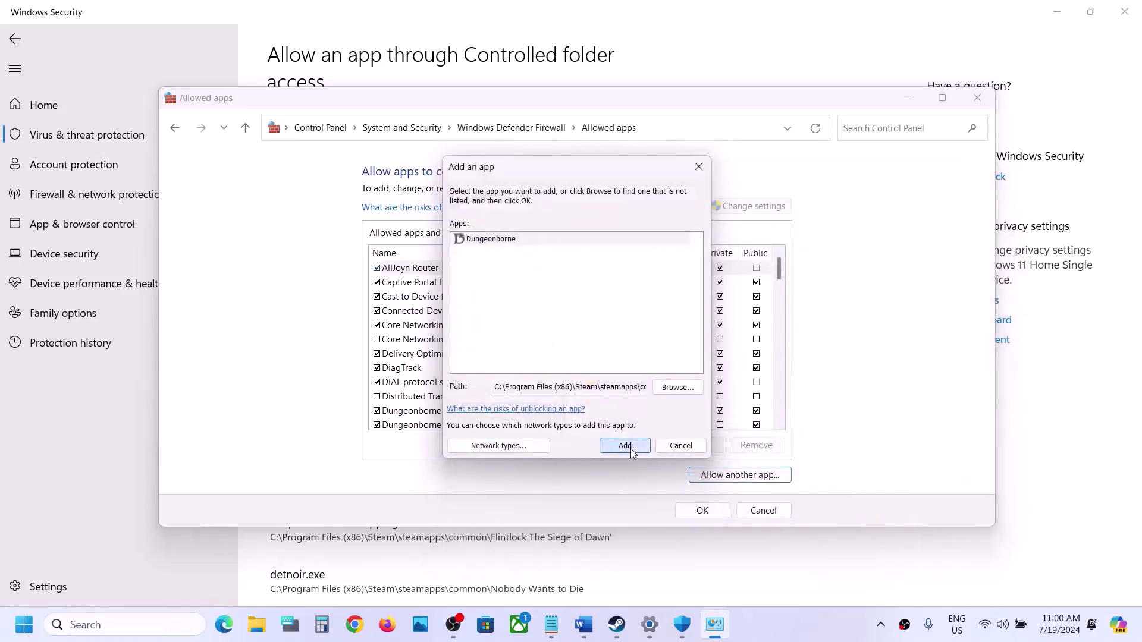
pyautogui.click(631, 449)
pyautogui.click(664, 365)
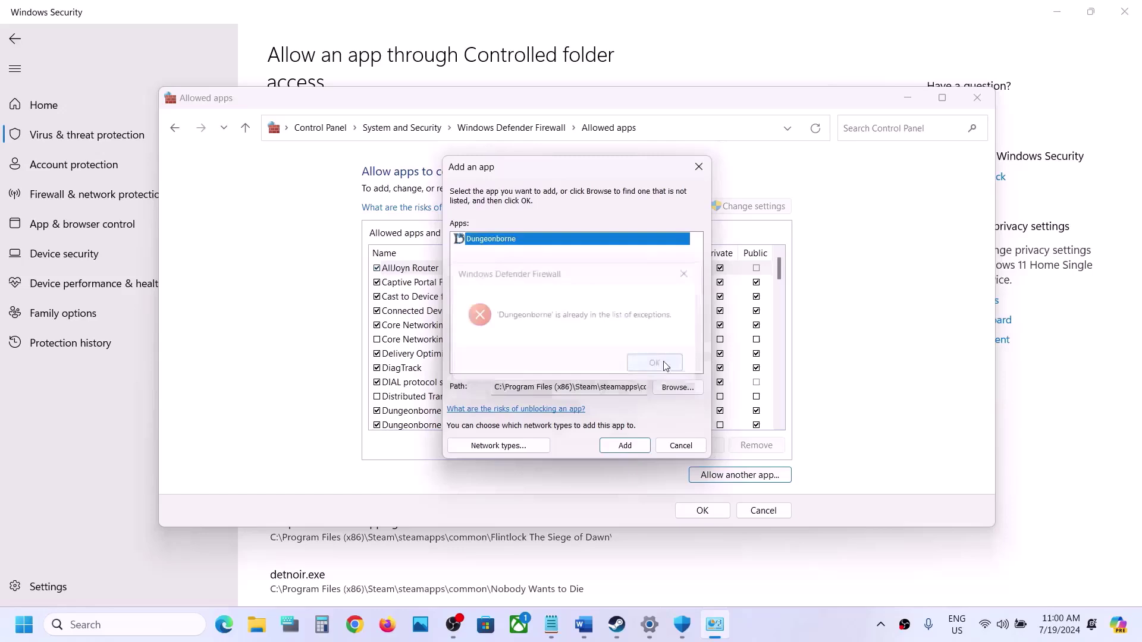
# Dismiss adding another app and close the firewall's allowed apps, Windows Security and Settings windows
pyautogui.click(699, 166)
pyautogui.click(433, 412)
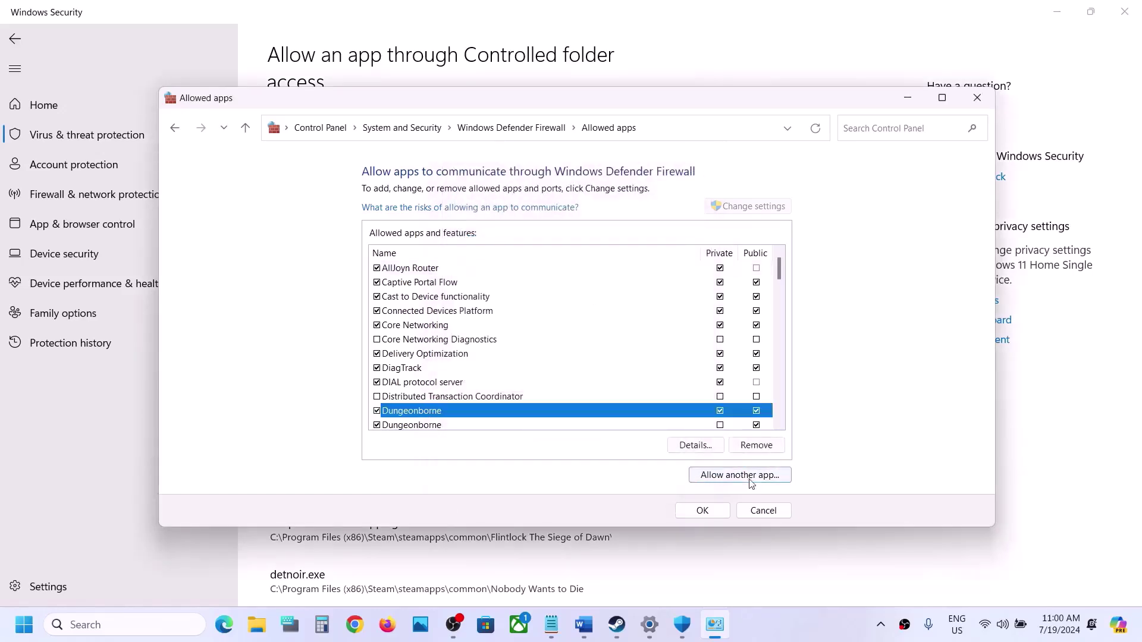
pyautogui.click(978, 98)
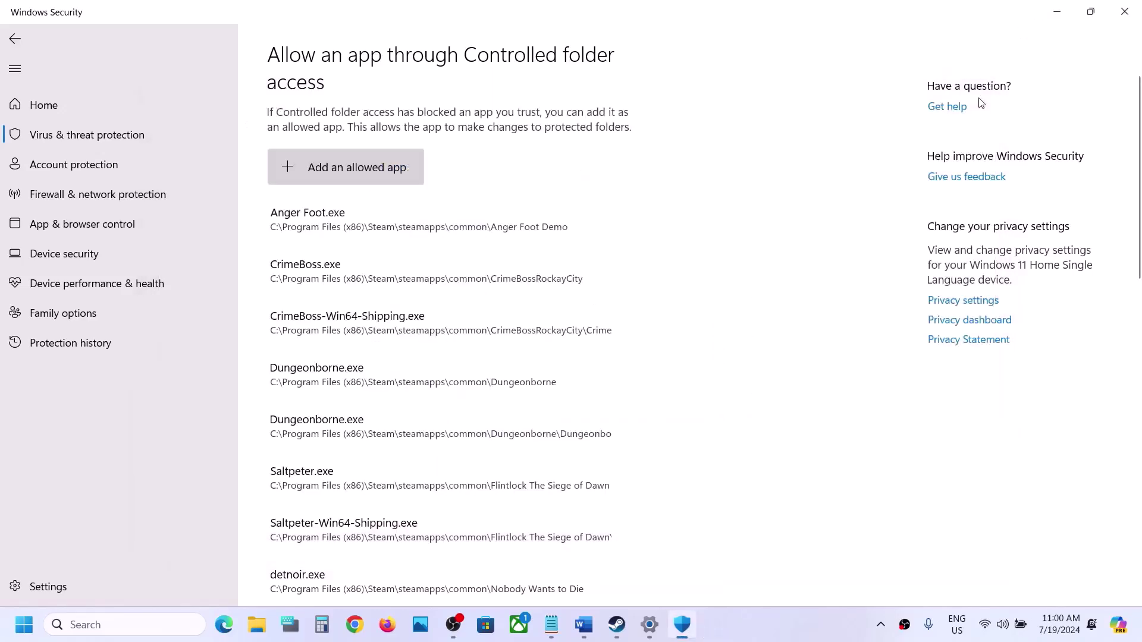
pyautogui.click(1125, 17)
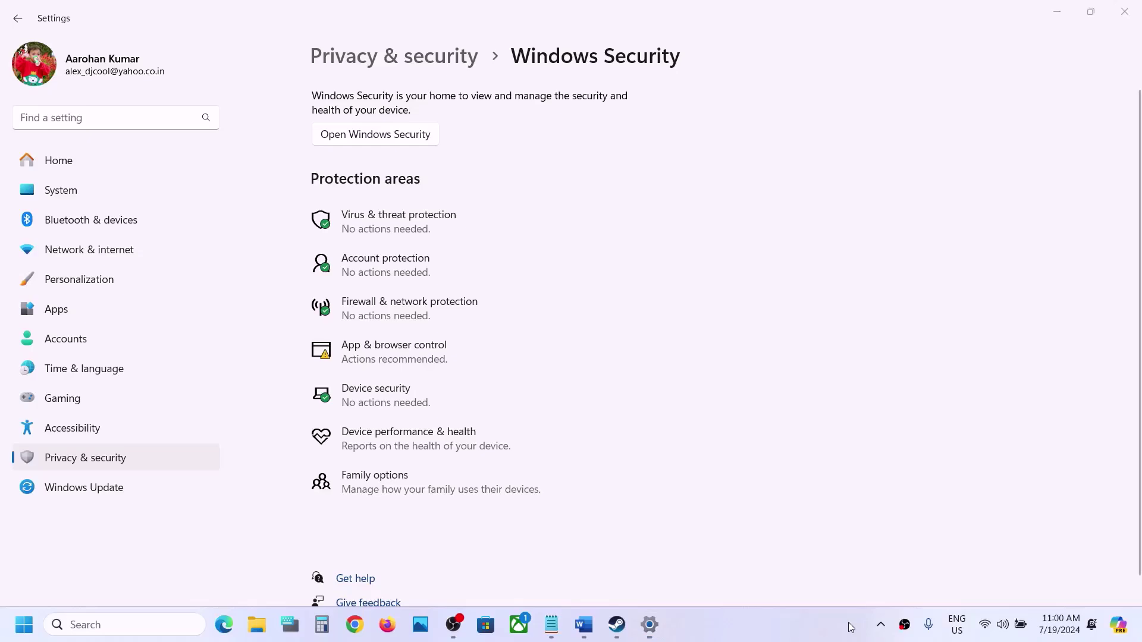
pyautogui.hotkey('alt', 'F4')
# Switch to the Word document and highlight the graphics driver instruction and the NVIDIA and AMD download links
pyautogui.click(583, 624)
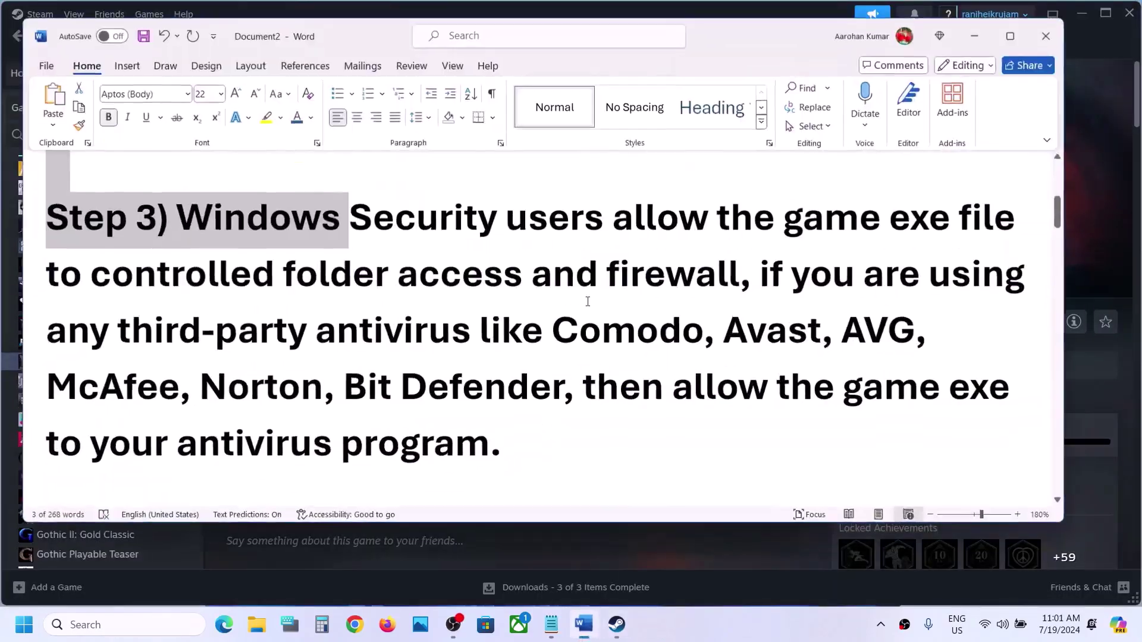
pyautogui.scroll(-4, 366, 332)
pyautogui.moveTo(253, 339); pyautogui.dragTo(576, 384)
pyautogui.scroll(-3, 576, 384)
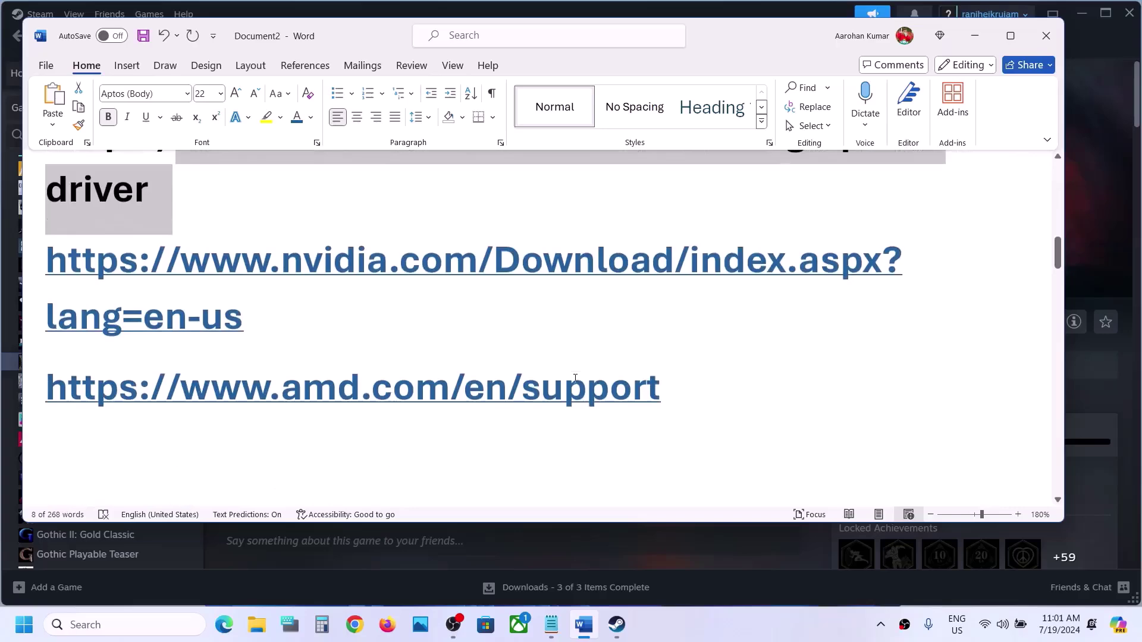
pyautogui.tripleClick(297, 310)
pyautogui.moveTo(689, 377); pyautogui.dragTo(166, 408)
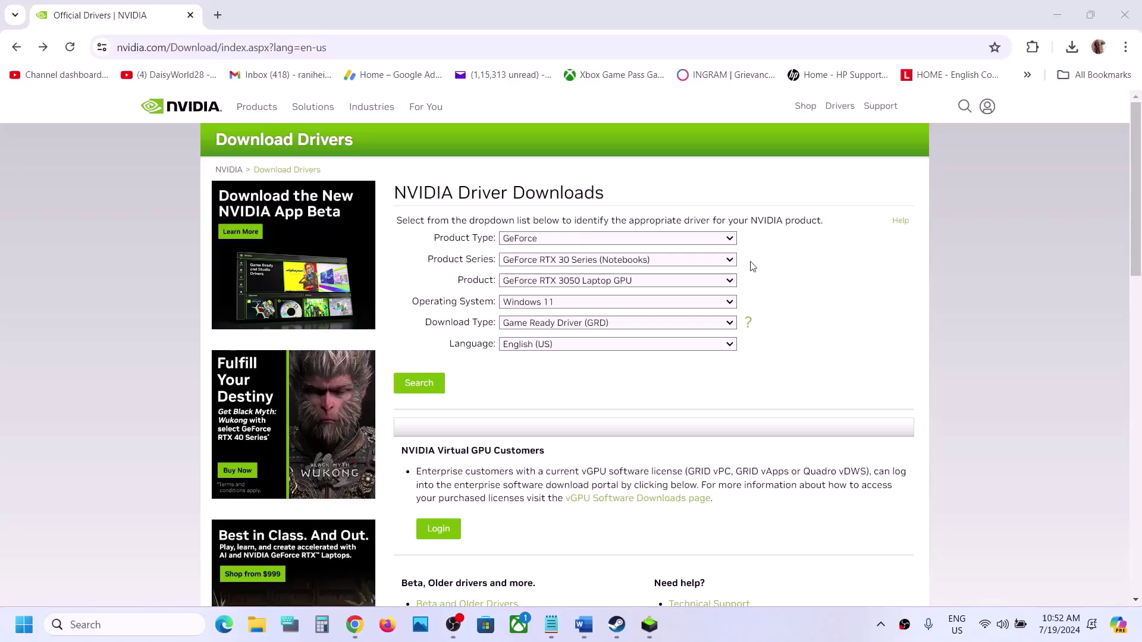
# Search NVIDIA's driver downloads for GeForce, GeForce RTX 30 Series (Notebooks), GeForce RTX 3050 Laptop GPU on Windows 11
pyautogui.click(598, 241)
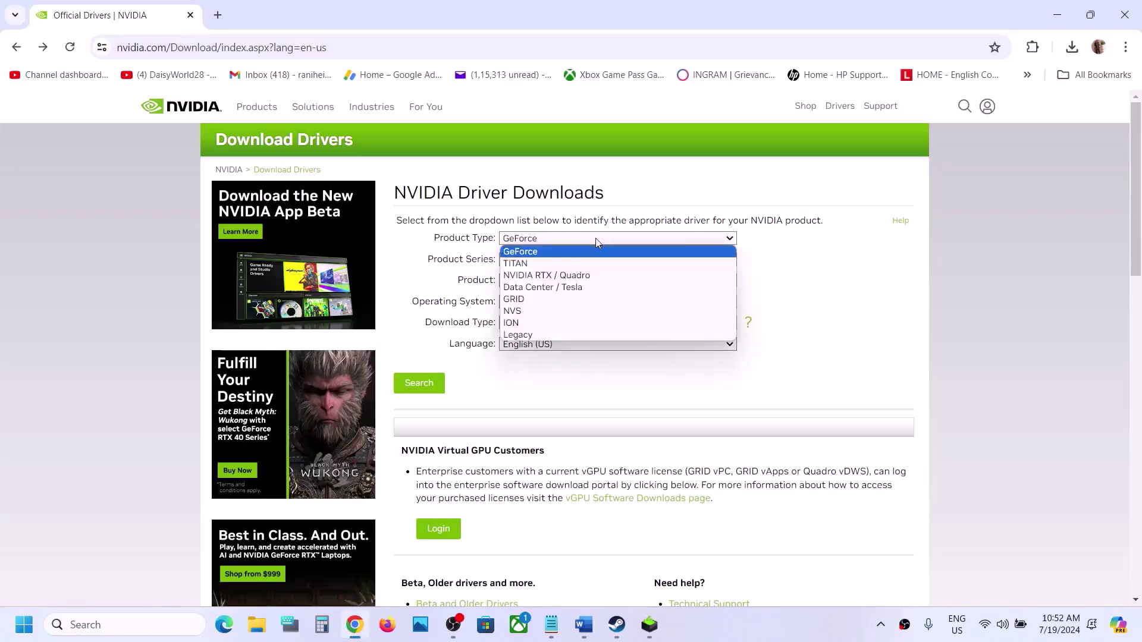
pyautogui.click(555, 254)
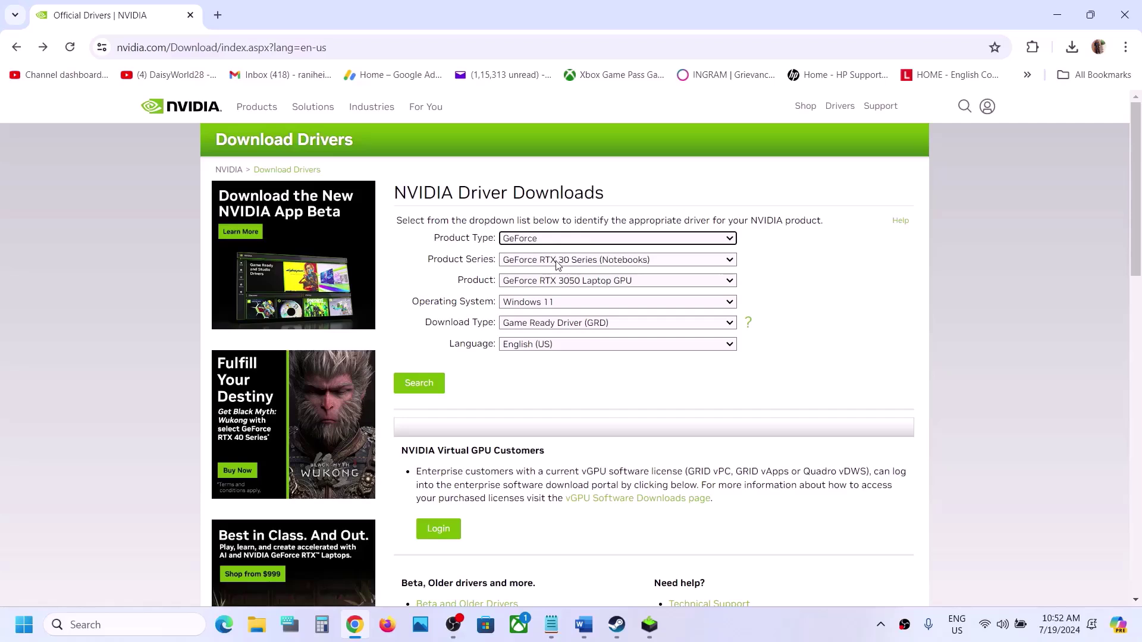
pyautogui.click(558, 263)
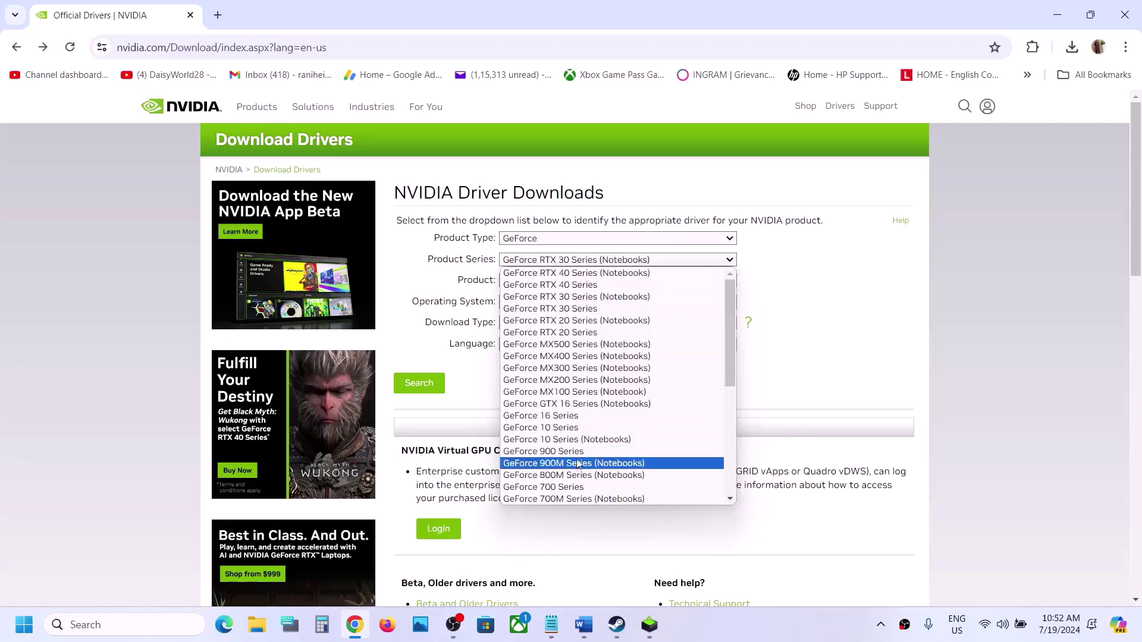
pyautogui.click(592, 298)
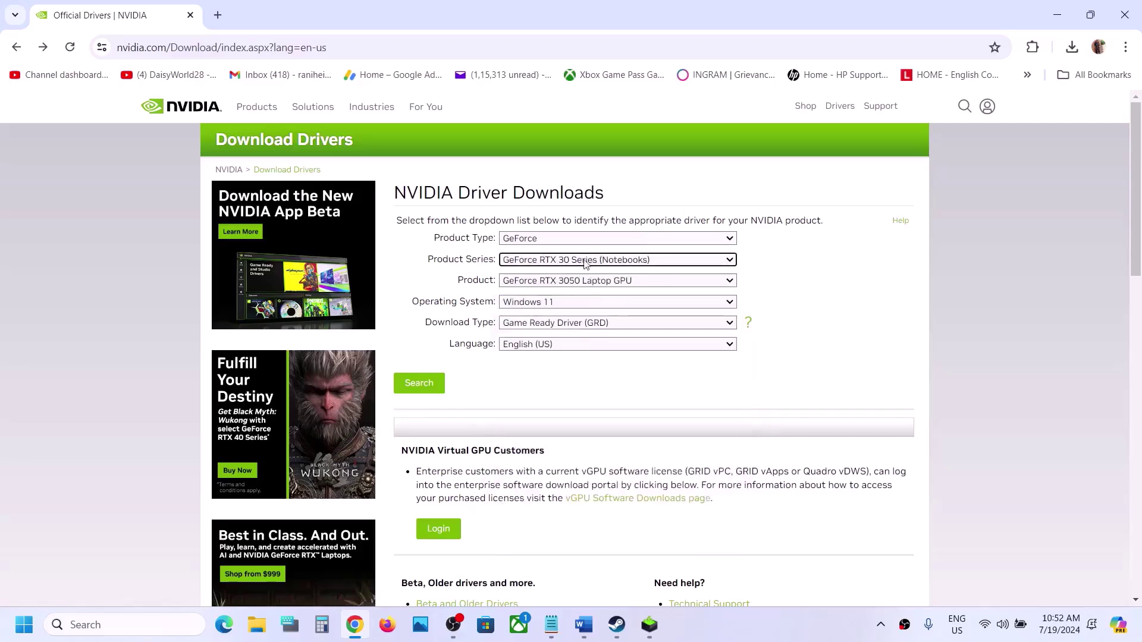
pyautogui.click(577, 286)
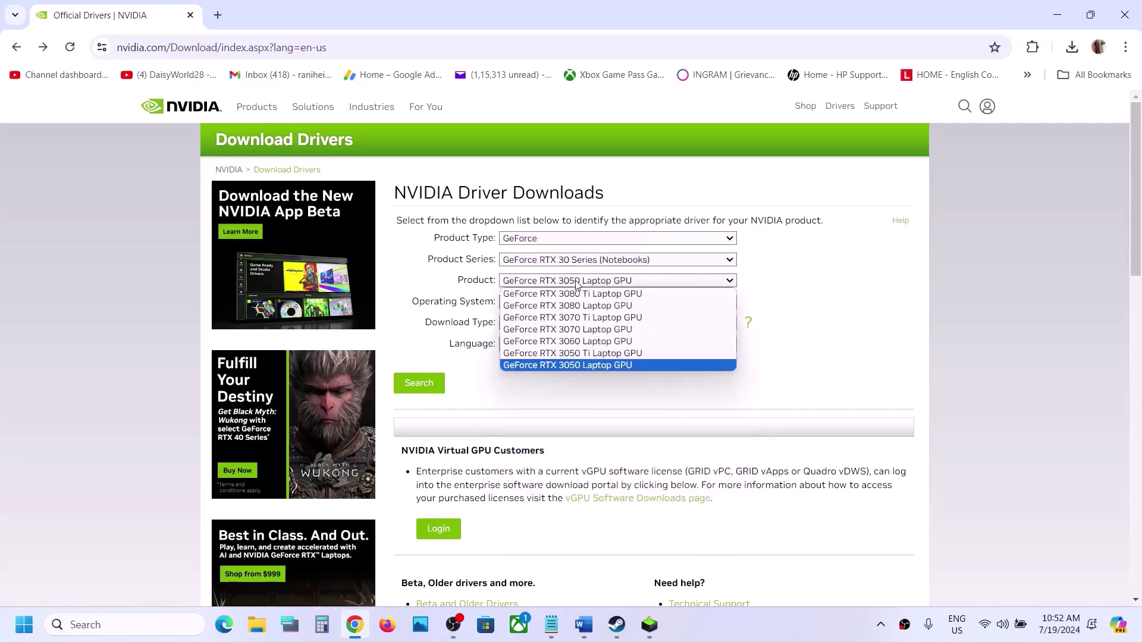
pyautogui.click(611, 367)
pyautogui.click(556, 310)
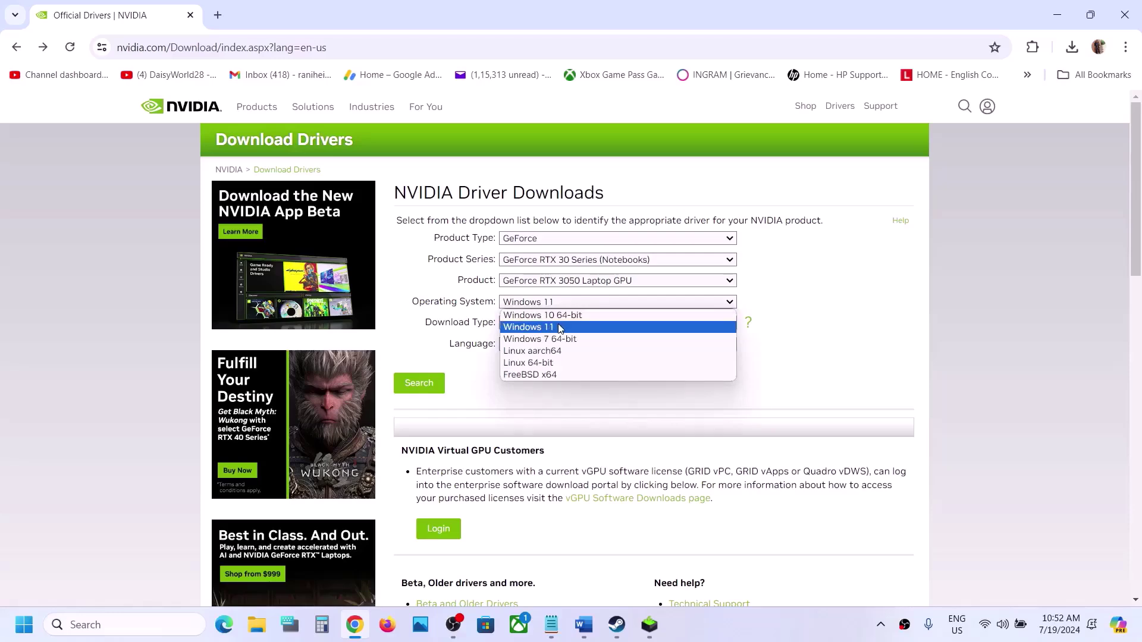
pyautogui.click(594, 327)
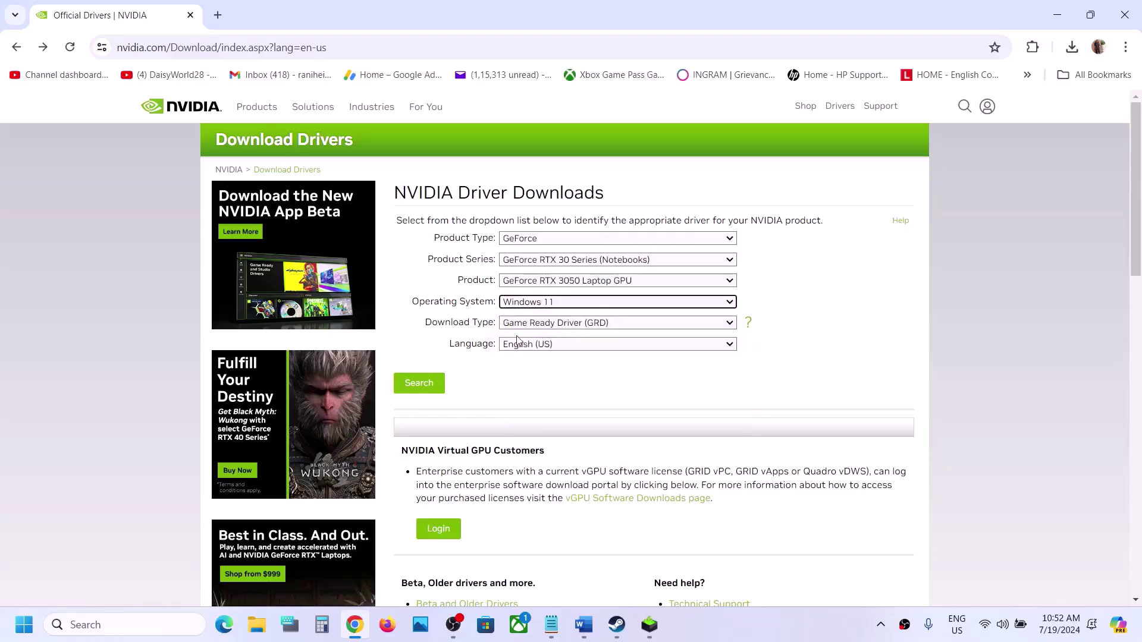
pyautogui.click(419, 383)
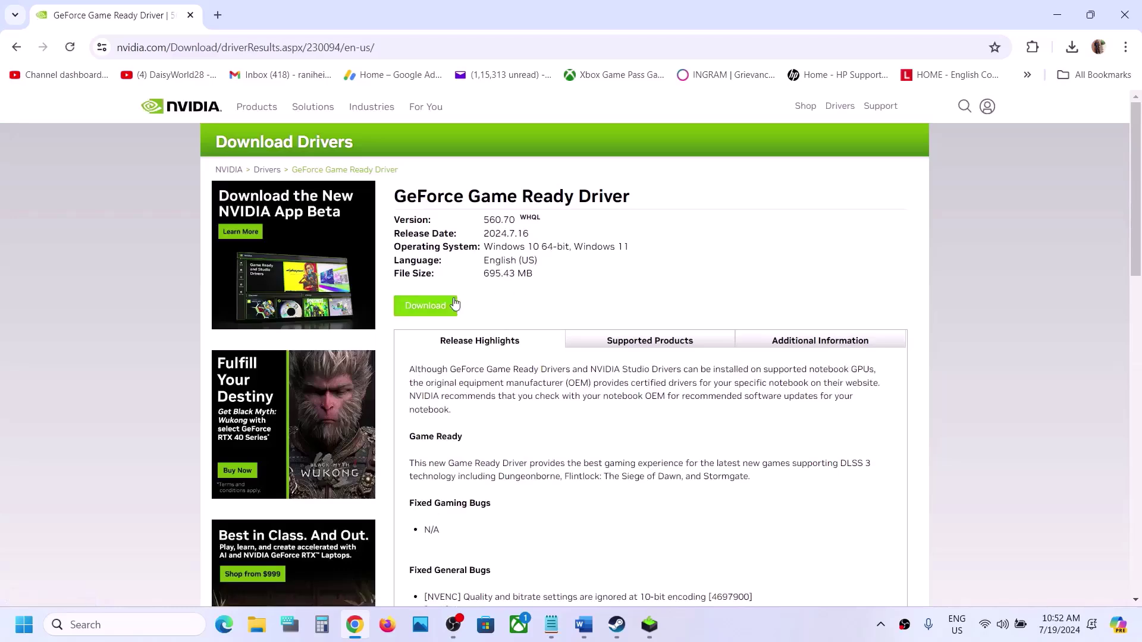
# Download the GeForce Game Ready Driver and launch the previously downloaded installer 560.70-notebook-win10-win11-64bit-international-dch-whql.exe
pyautogui.click(441, 303)
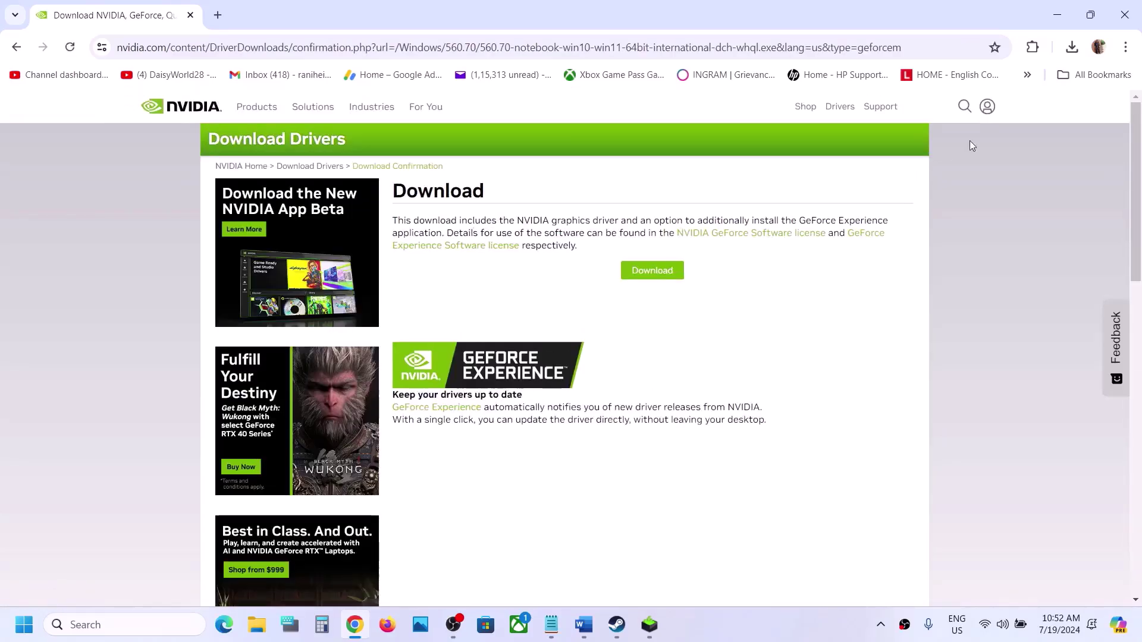
pyautogui.click(667, 272)
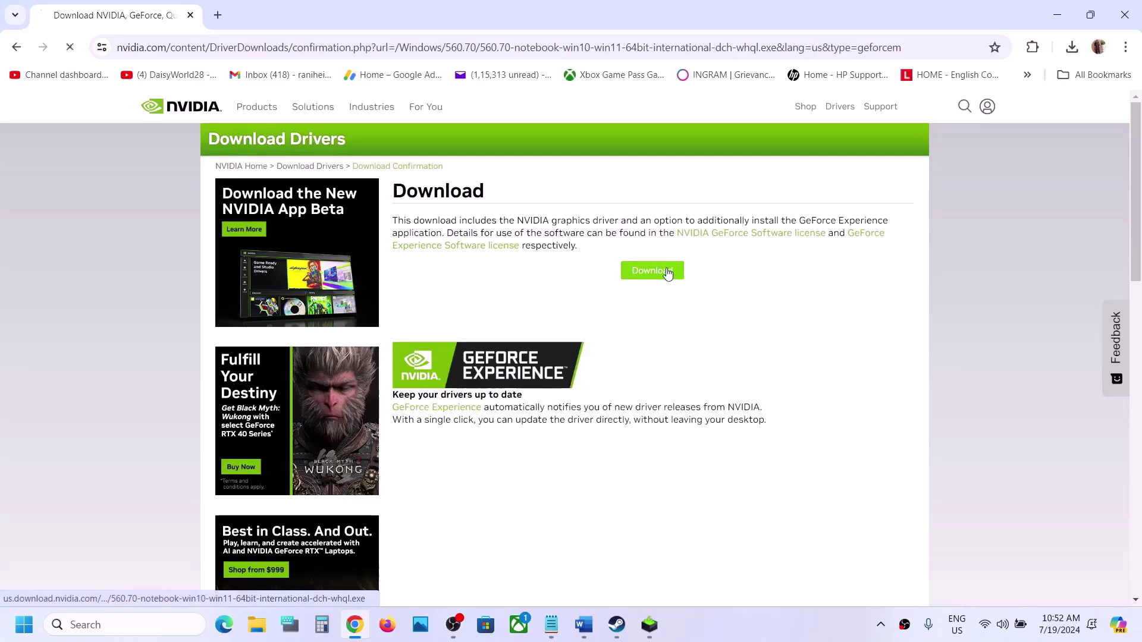
pyautogui.click(1074, 48)
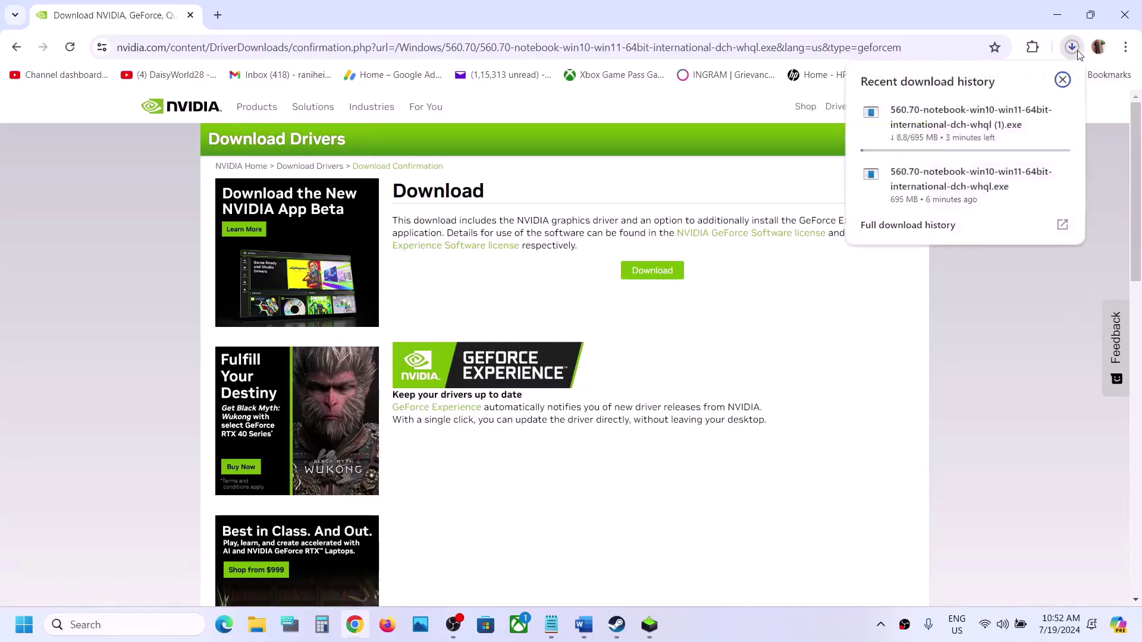
pyautogui.click(940, 200)
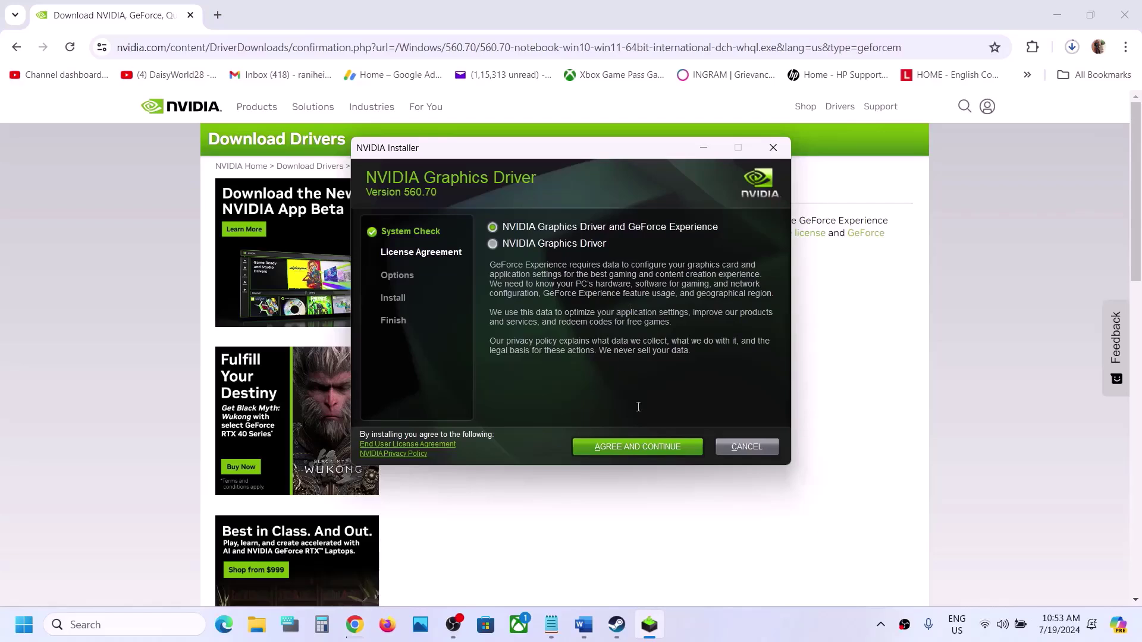
# Accept the license for the graphics driver with GeForce Experience and start a Custom (Advanced) install with a clean installation
pyautogui.click(623, 446)
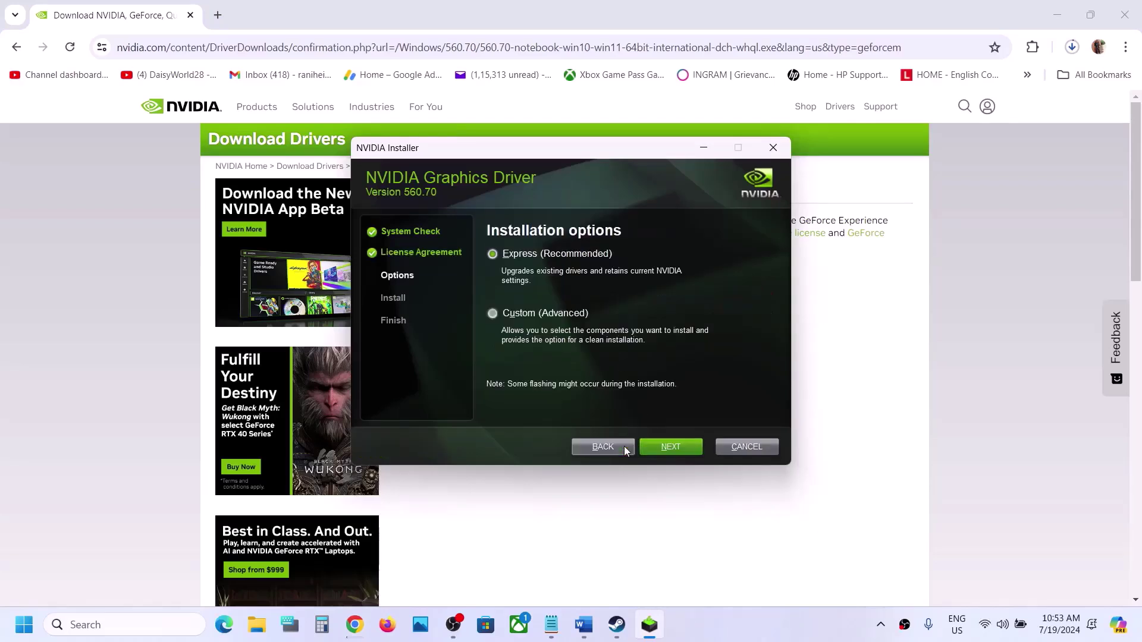
pyautogui.click(531, 314)
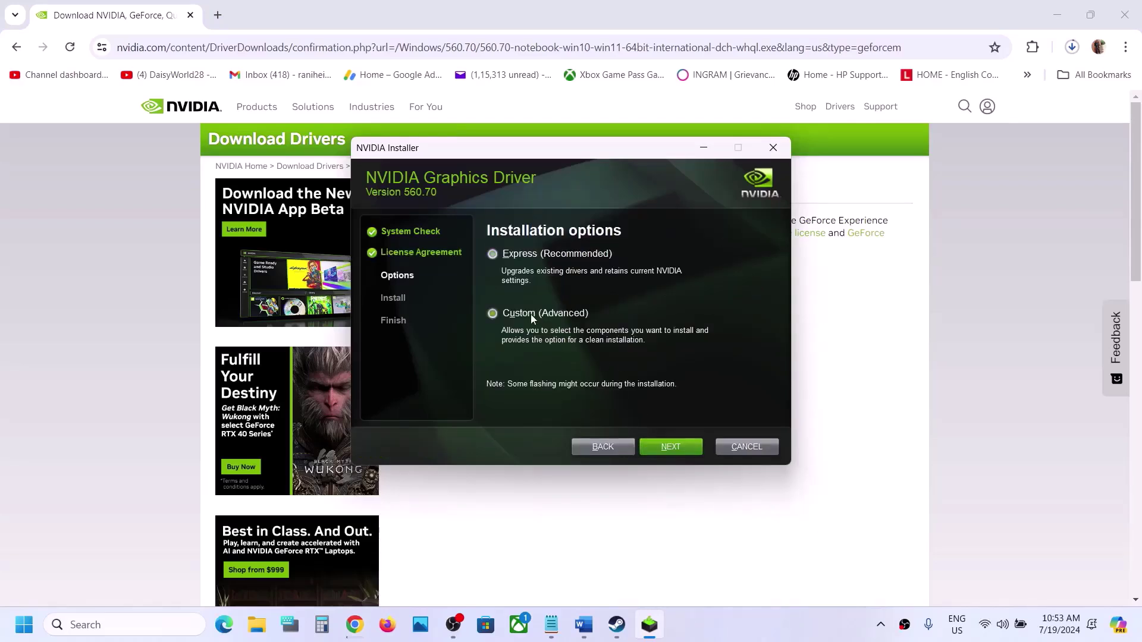
pyautogui.click(660, 446)
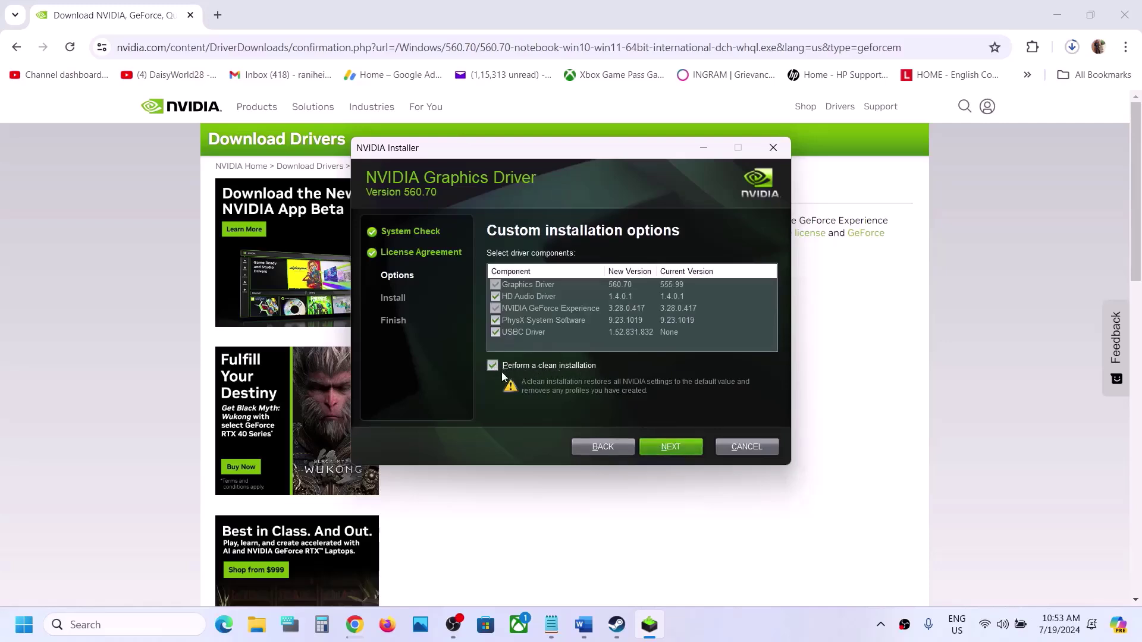
pyautogui.click(671, 448)
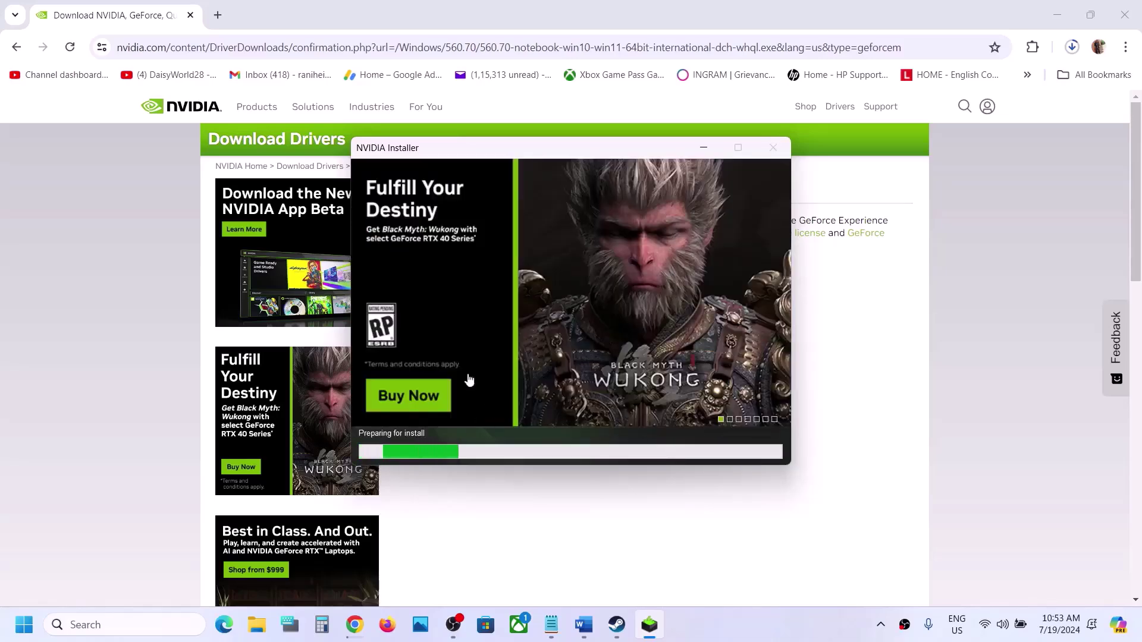
# Show the computer's power options, including Restart, and dismiss them without choosing any
pyautogui.press('super')
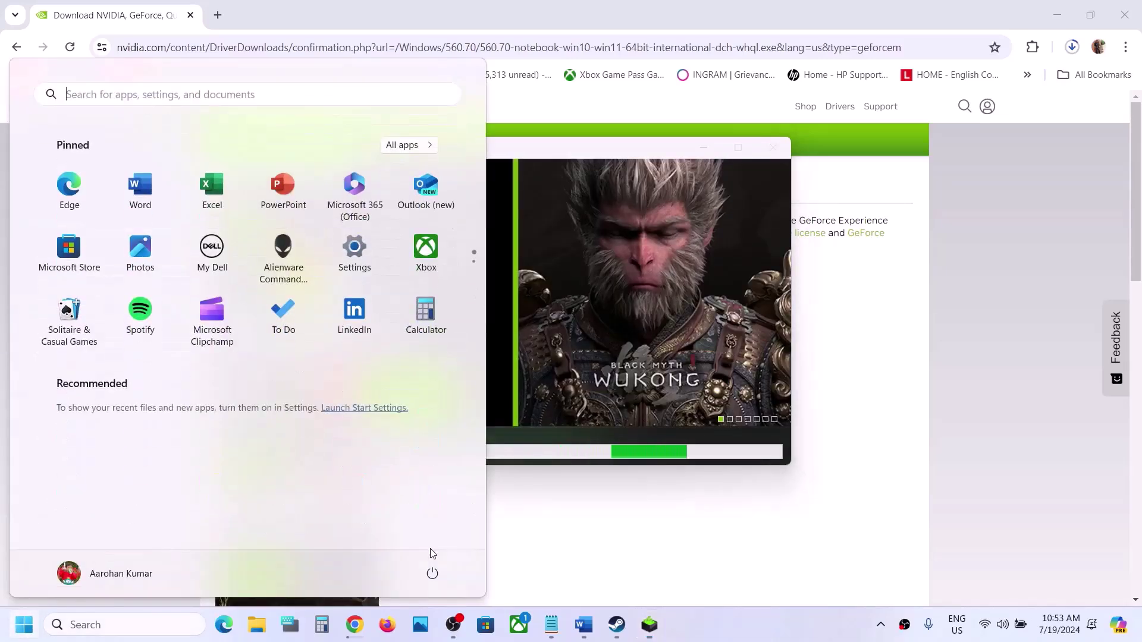
pyautogui.click(432, 574)
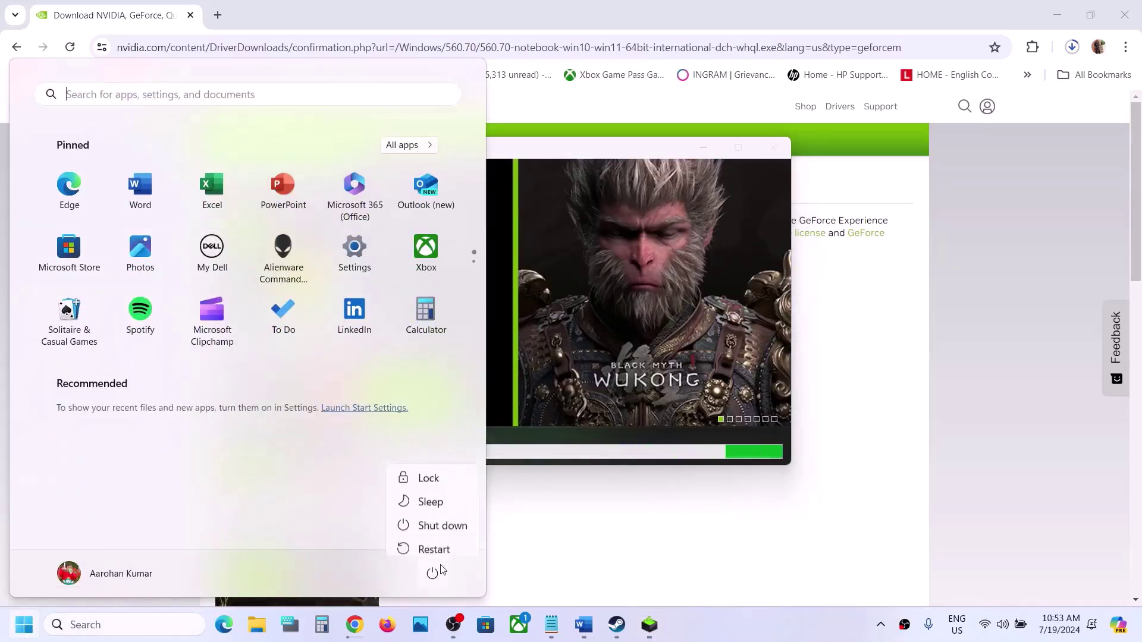
pyautogui.click(748, 633)
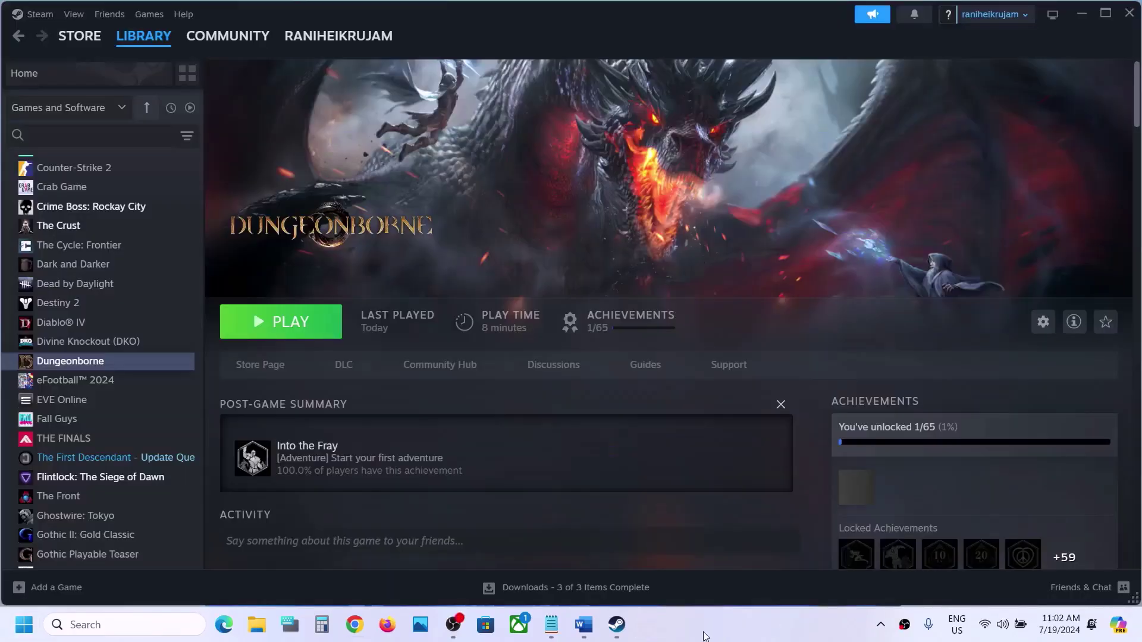
# Return to the Word document, highlight the Step 5 instruction to delete the config file, and minimize the document
pyautogui.click(583, 624)
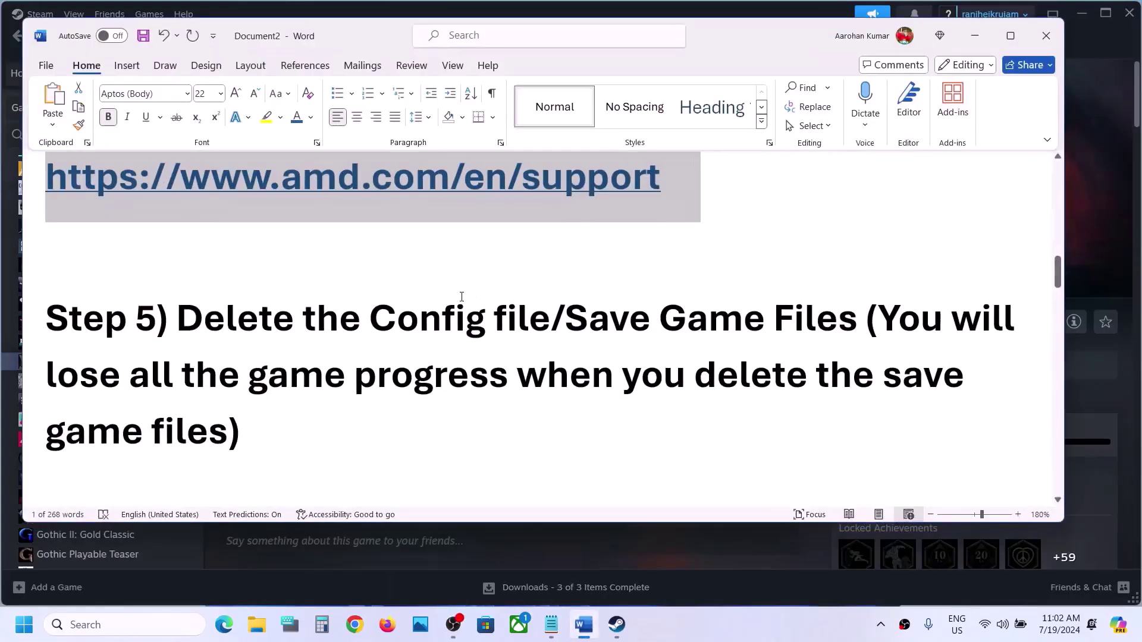
pyautogui.moveTo(192, 325); pyautogui.dragTo(547, 322)
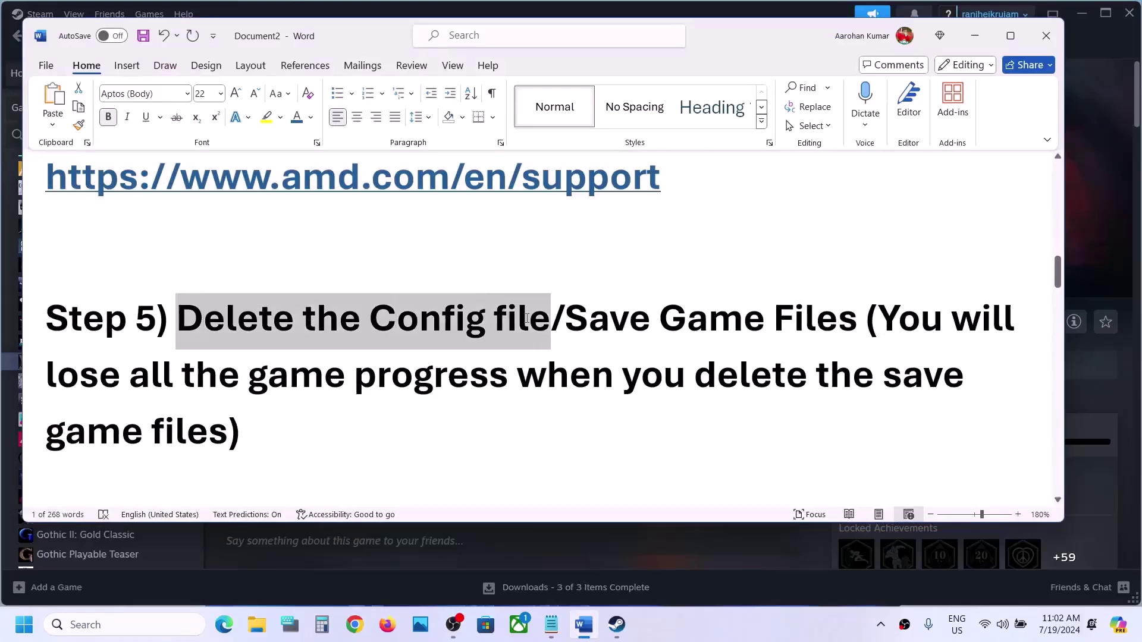
pyautogui.click(975, 36)
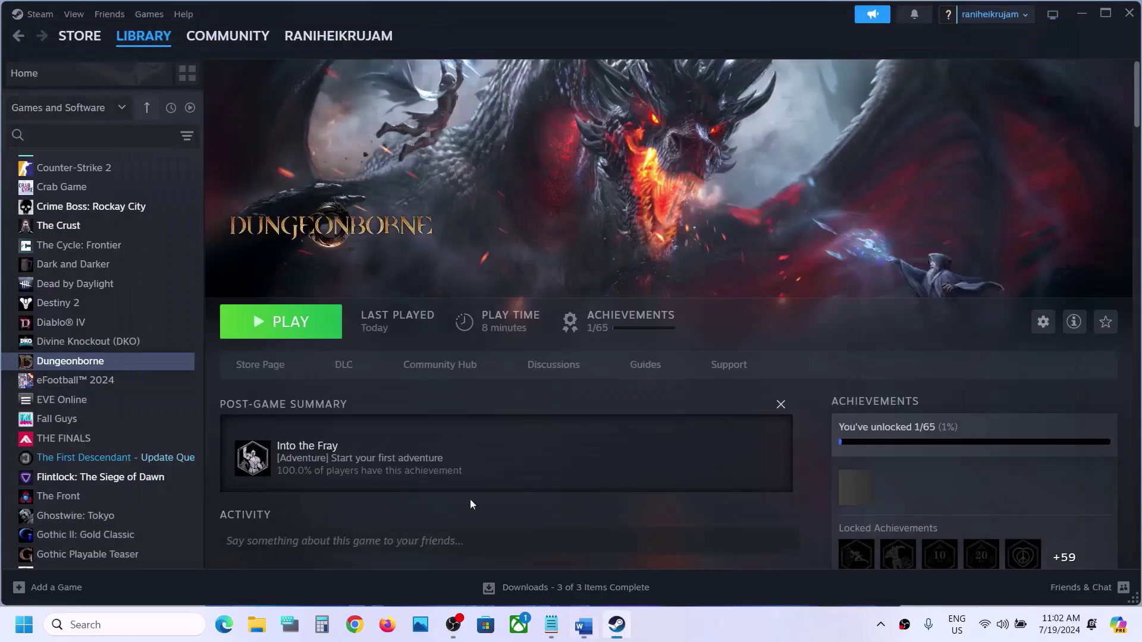
# Switch to File Explorer and open the signed-in user's profile folder under Users on the C: drive
pyautogui.click(258, 626)
pyautogui.click(65, 363)
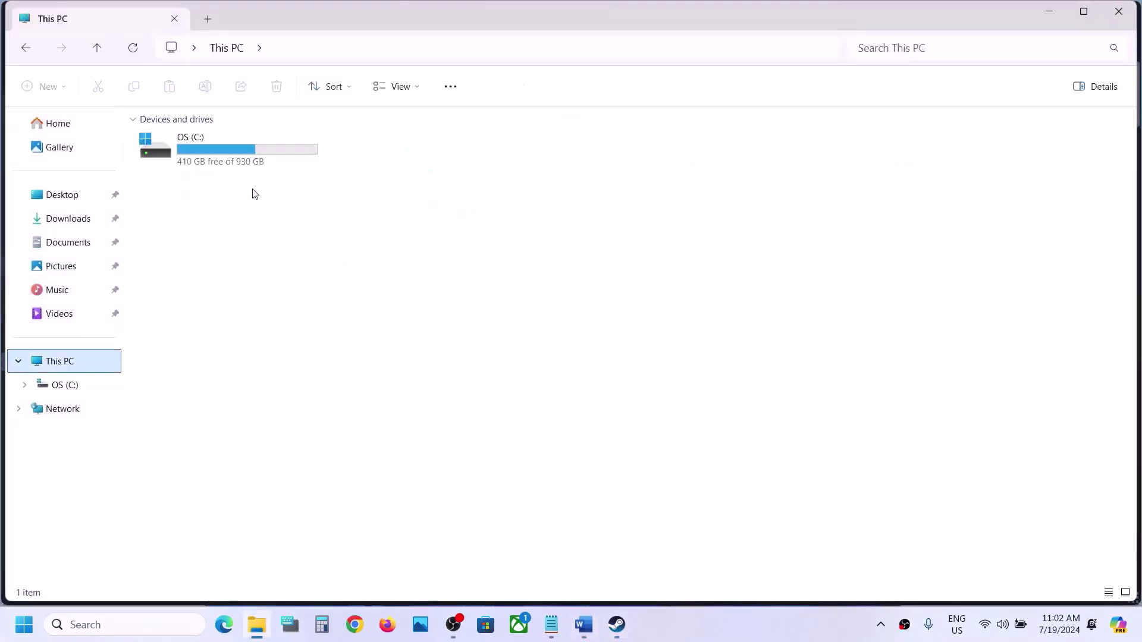
pyautogui.doubleClick(237, 167)
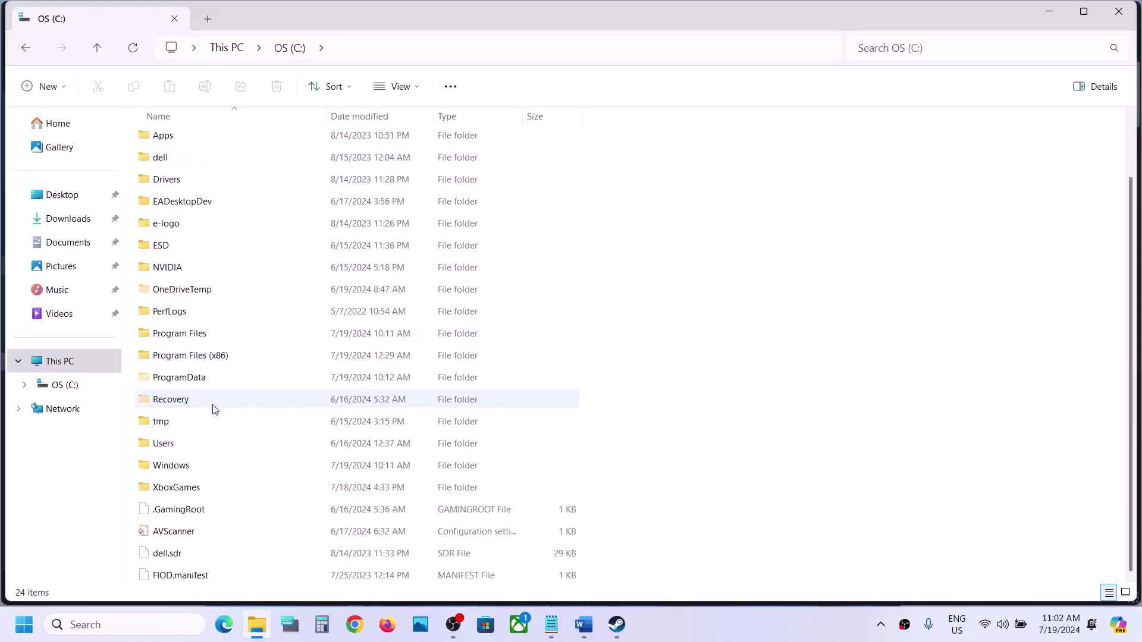
pyautogui.doubleClick(172, 448)
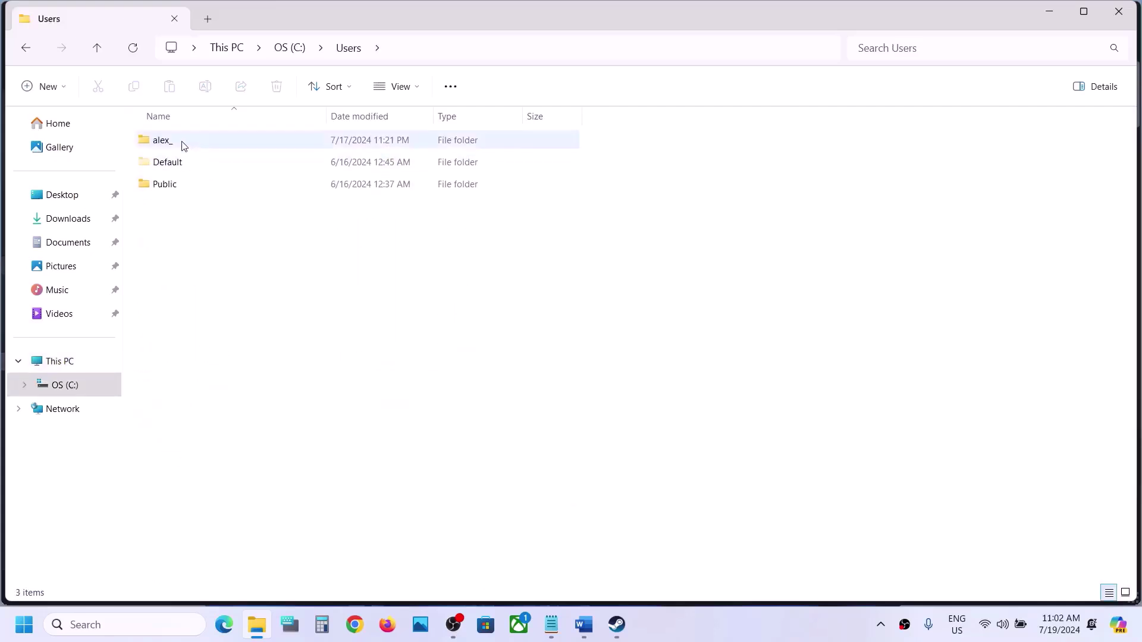
pyautogui.doubleClick(184, 146)
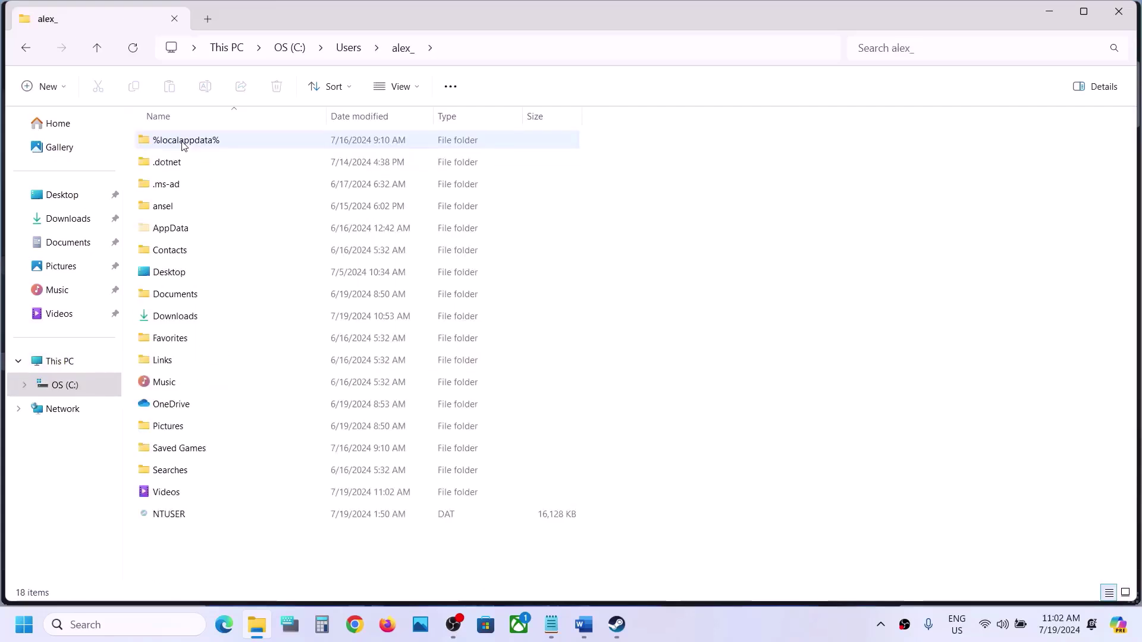
# Select the AppData folder and check the Hidden items display option
pyautogui.click(184, 232)
pyautogui.click(420, 88)
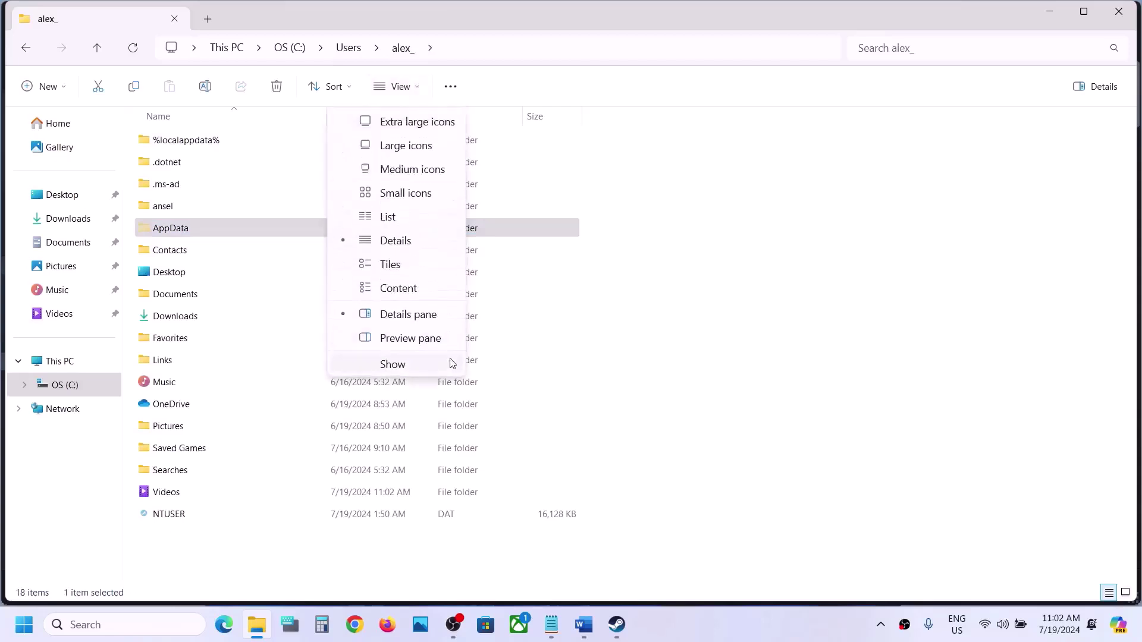
pyautogui.moveTo(447, 363)
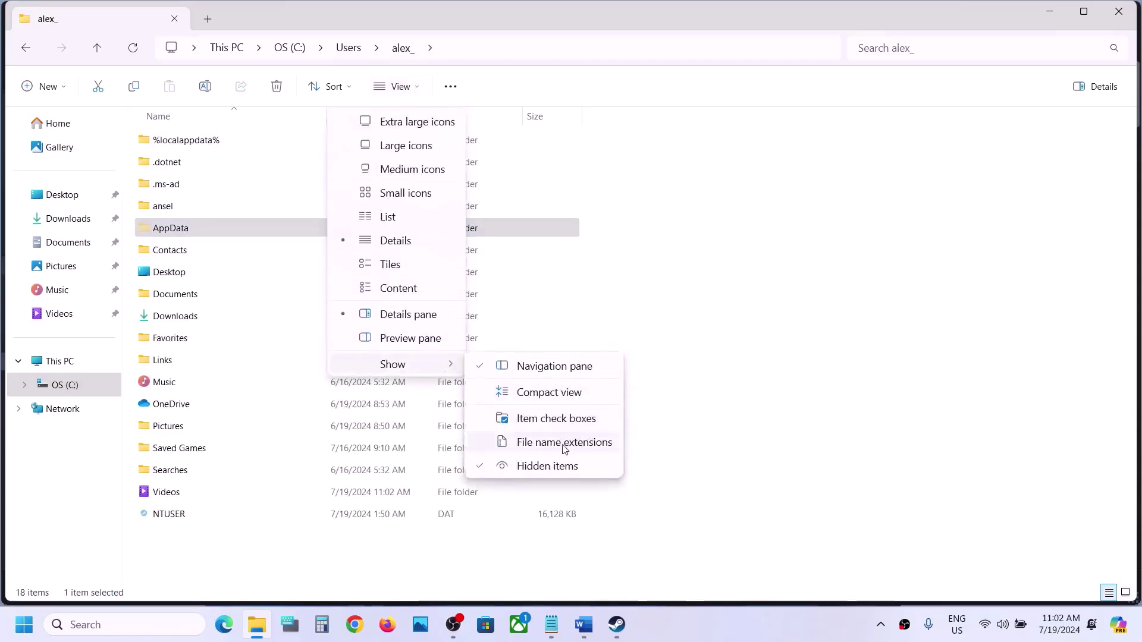
# Open the Dungeonborne game's Saved folder under AppData\Local
pyautogui.doubleClick(212, 232)
pyautogui.doubleClick(161, 141)
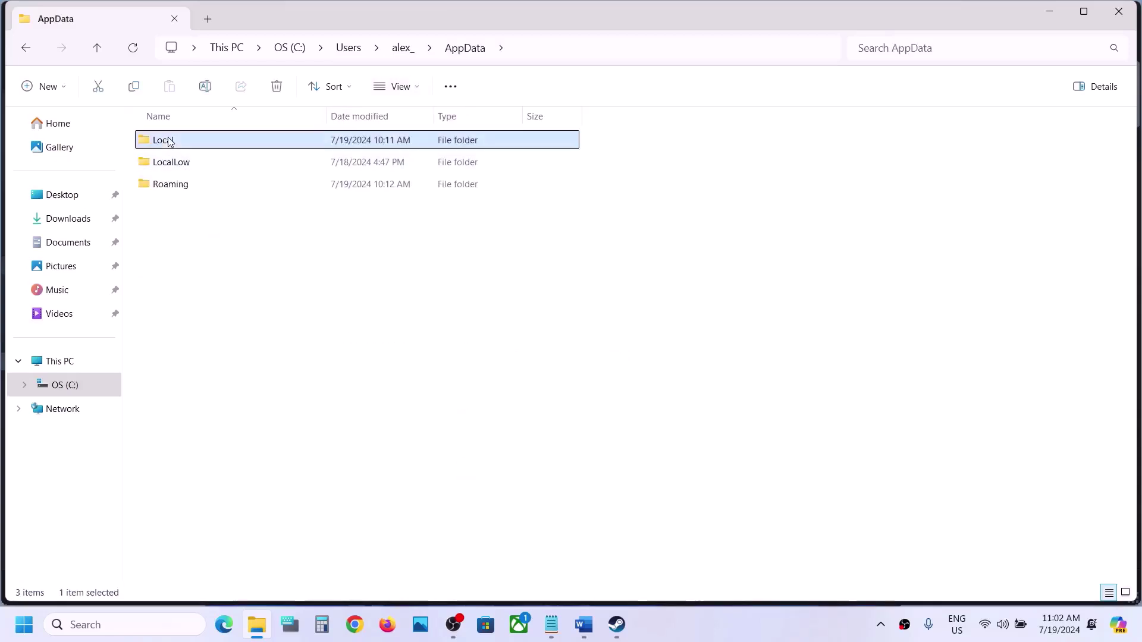
pyautogui.click(209, 230)
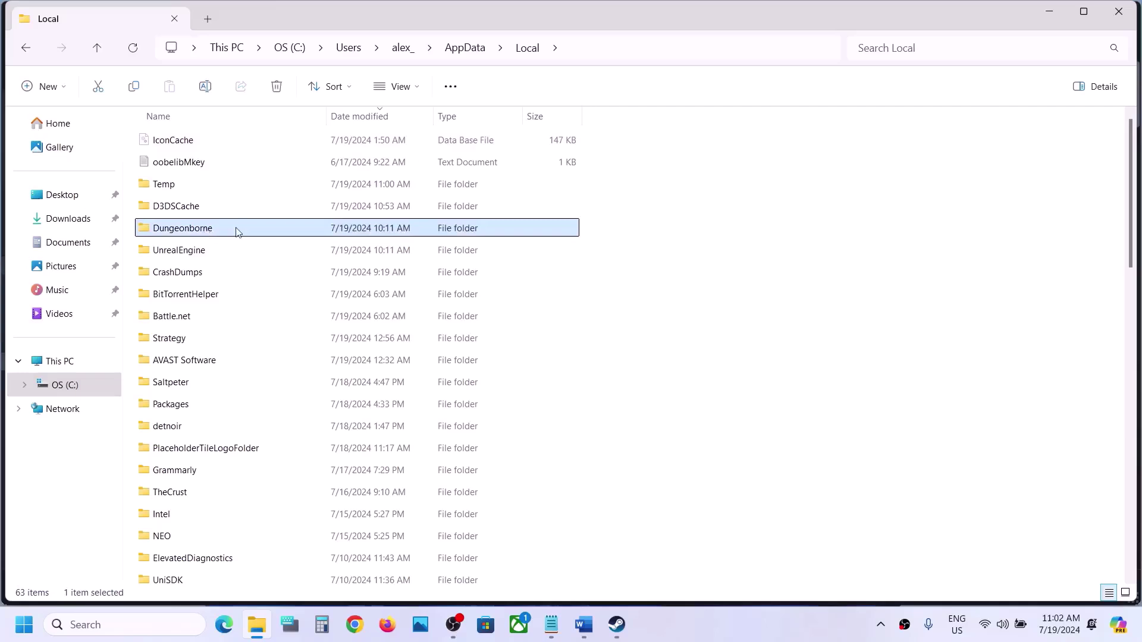
pyautogui.doubleClick(213, 234)
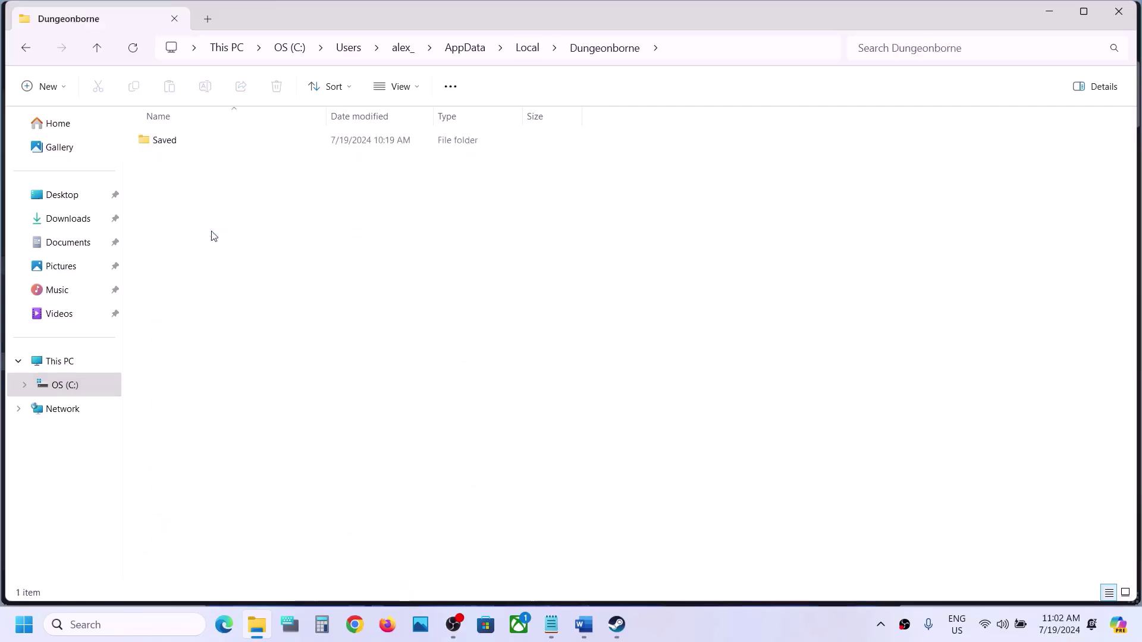
pyautogui.doubleClick(186, 143)
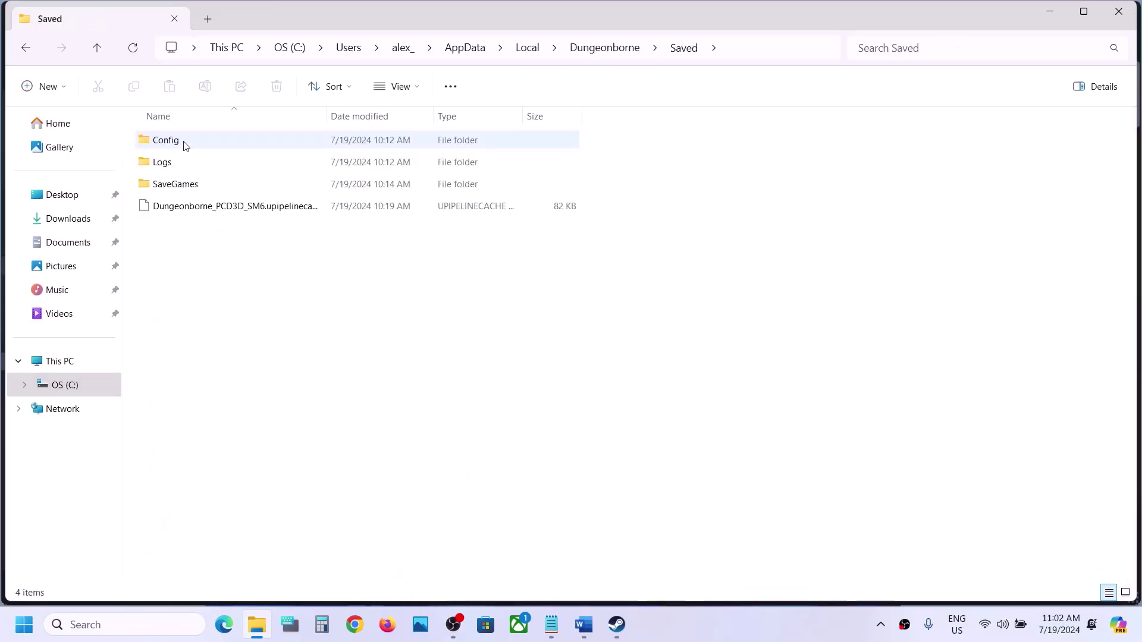
# Show the delete option for the Config folder, dismiss it without deleting, and return to Steam
pyautogui.click(184, 144)
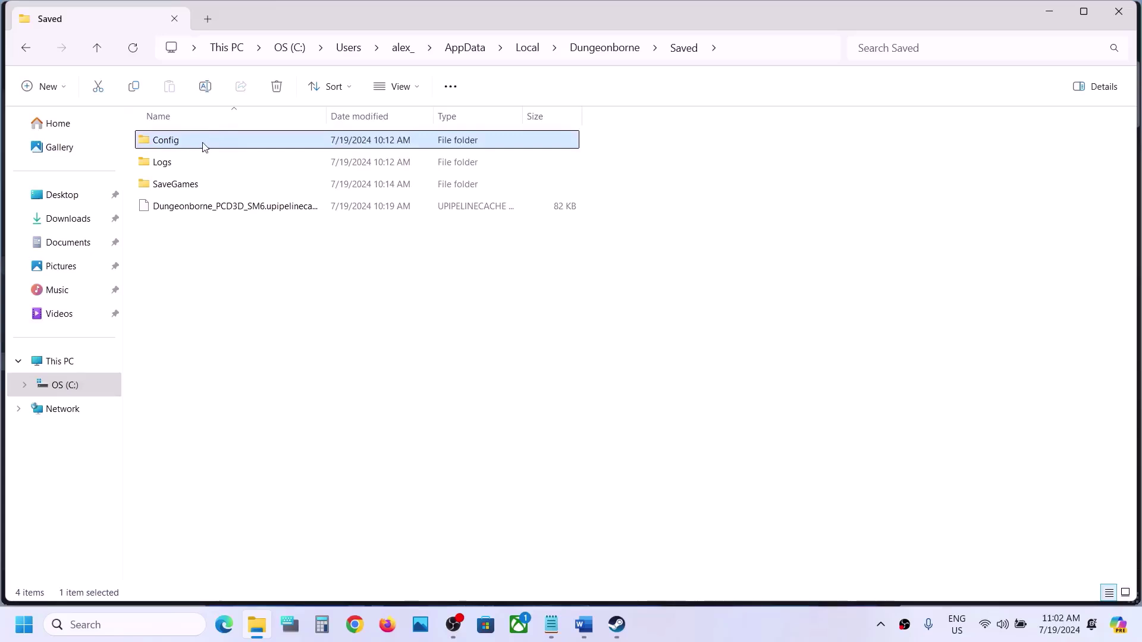
pyautogui.rightClick(204, 144)
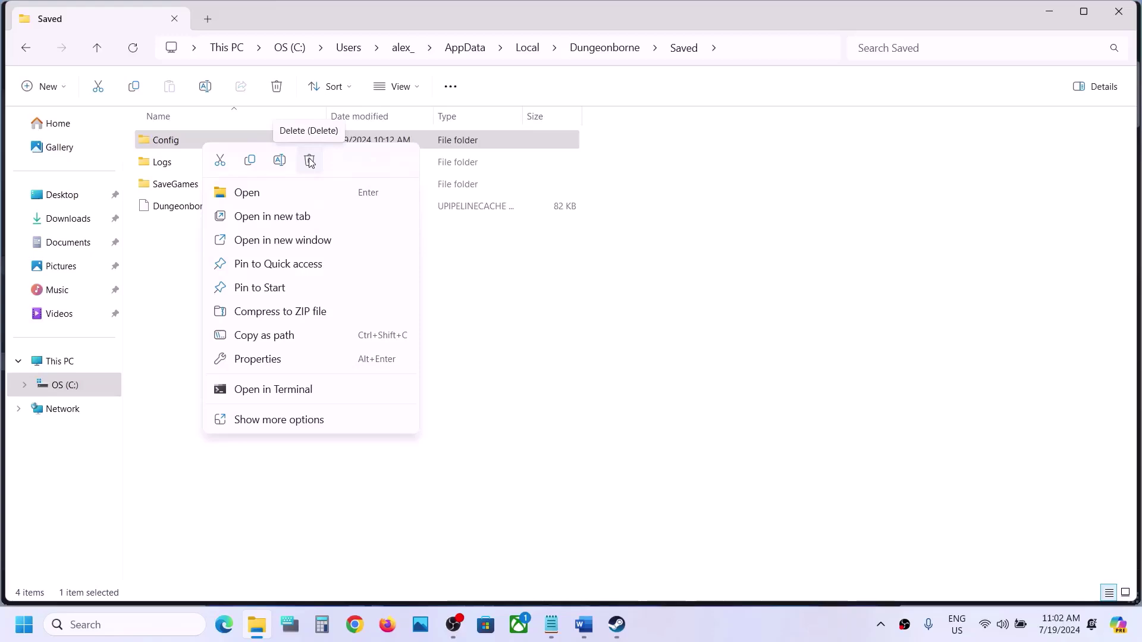
pyautogui.click(628, 592)
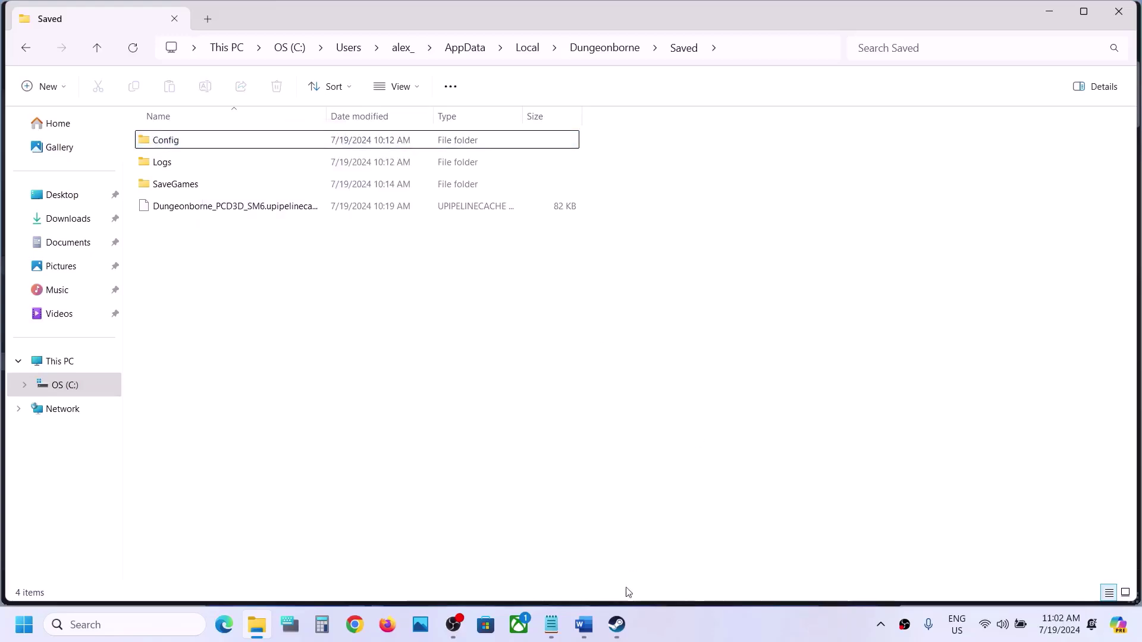
pyautogui.click(617, 622)
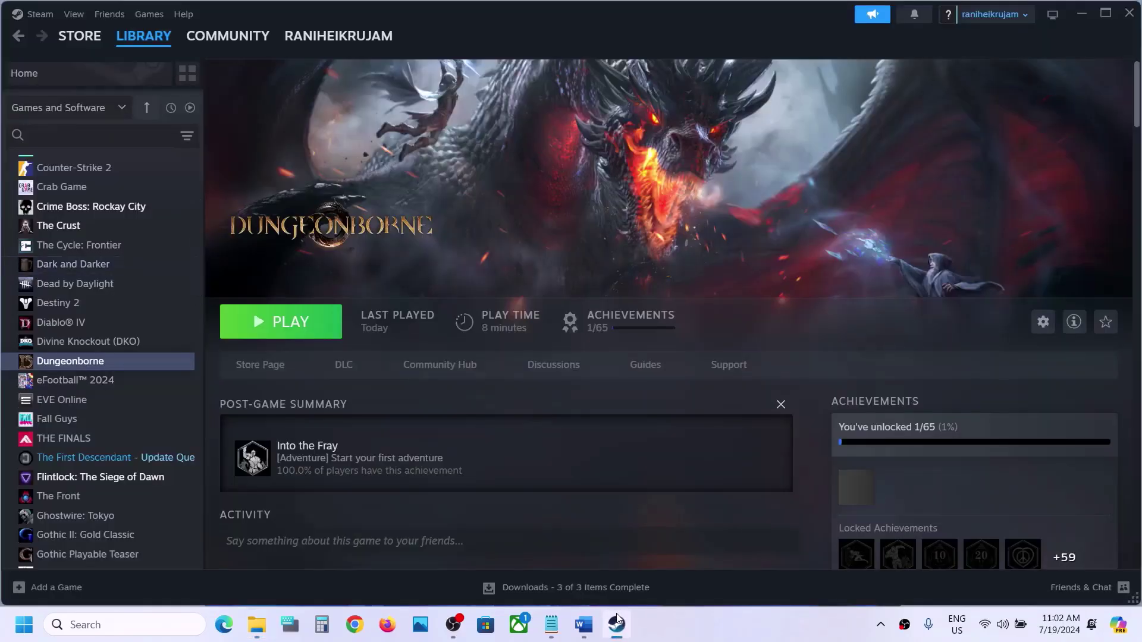
# In the Word document, highlight "Save Game Files" and the lost-progress warning in Step 5, and minimize the document
pyautogui.click(583, 632)
pyautogui.moveTo(566, 319); pyautogui.dragTo(821, 321)
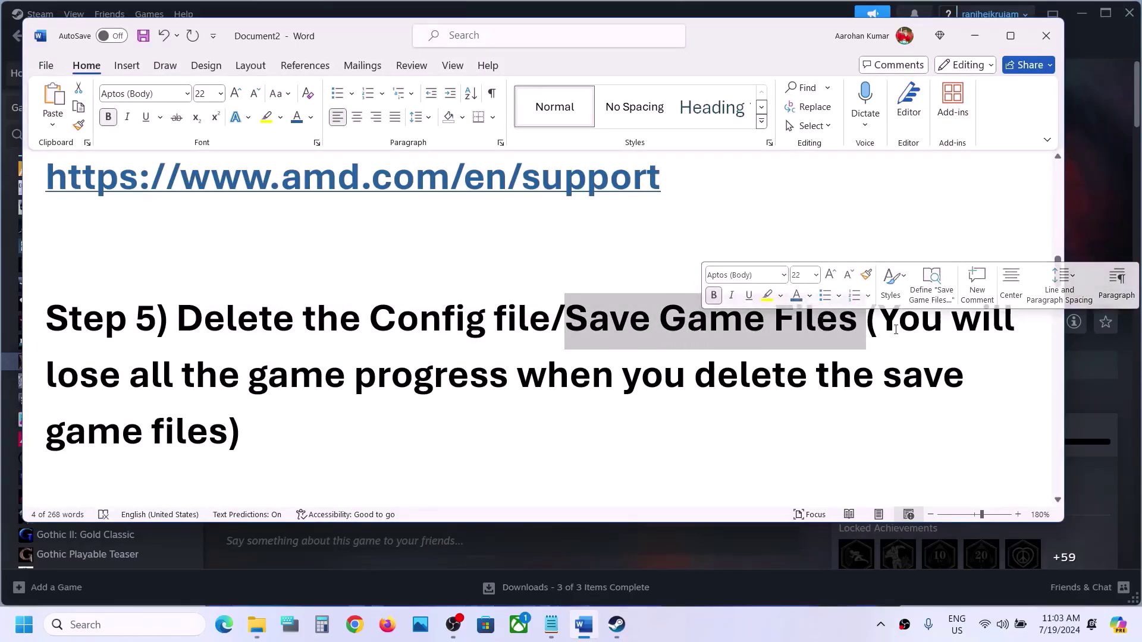
pyautogui.moveTo(886, 323); pyautogui.dragTo(490, 366)
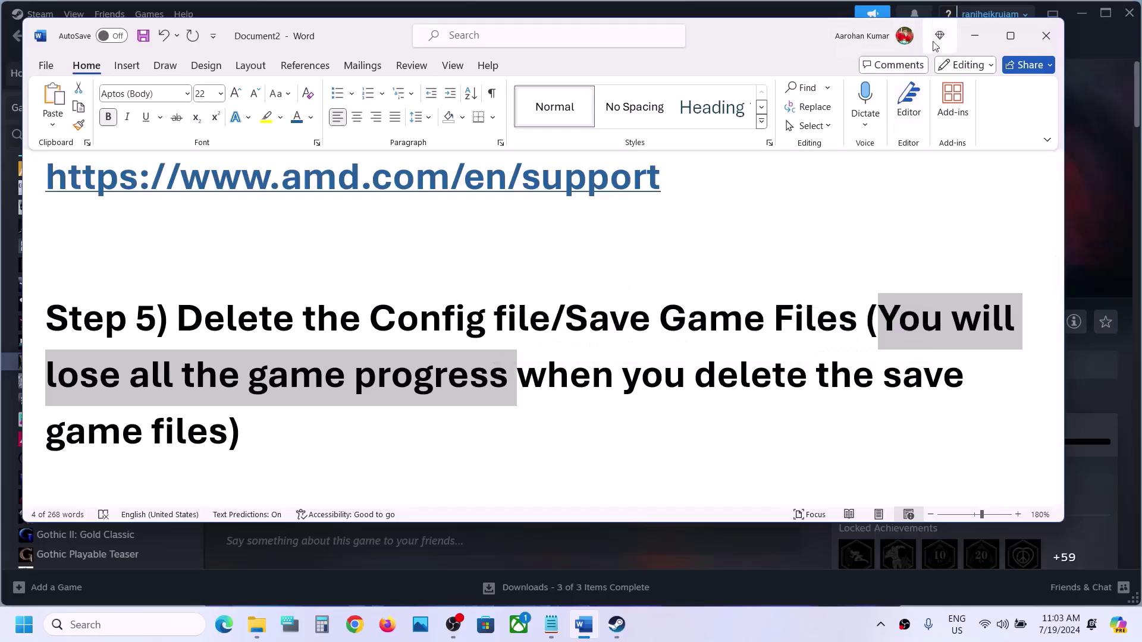
pyautogui.click(973, 38)
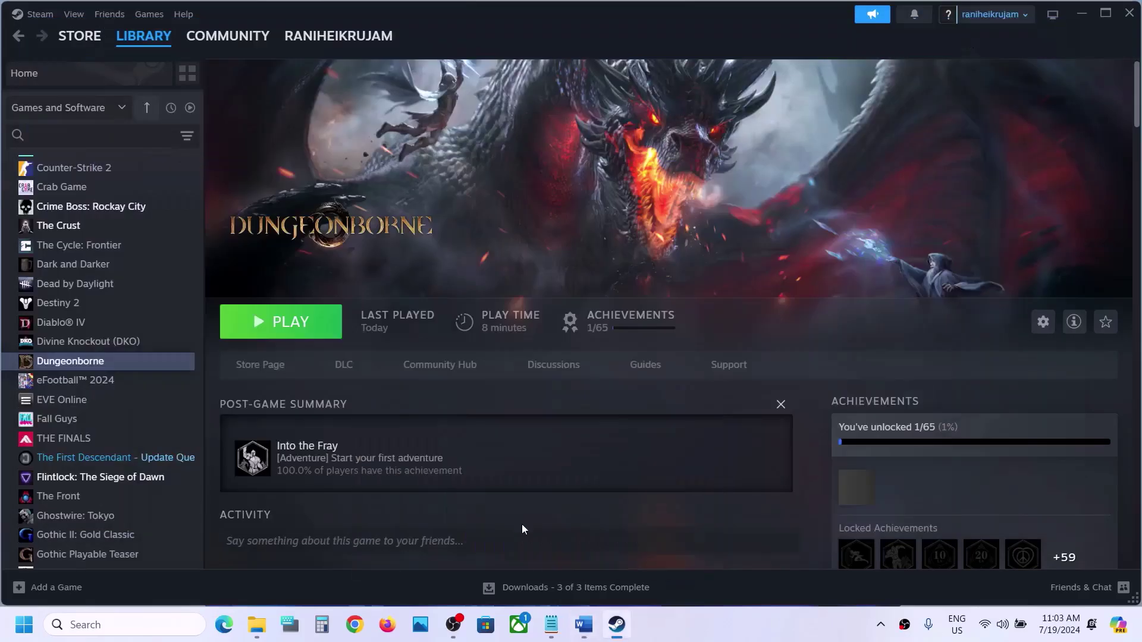
# Show the delete option for the Dungeonborne folder in AppData\Local, dismiss it without deleting, and close File Explorer
pyautogui.click(257, 625)
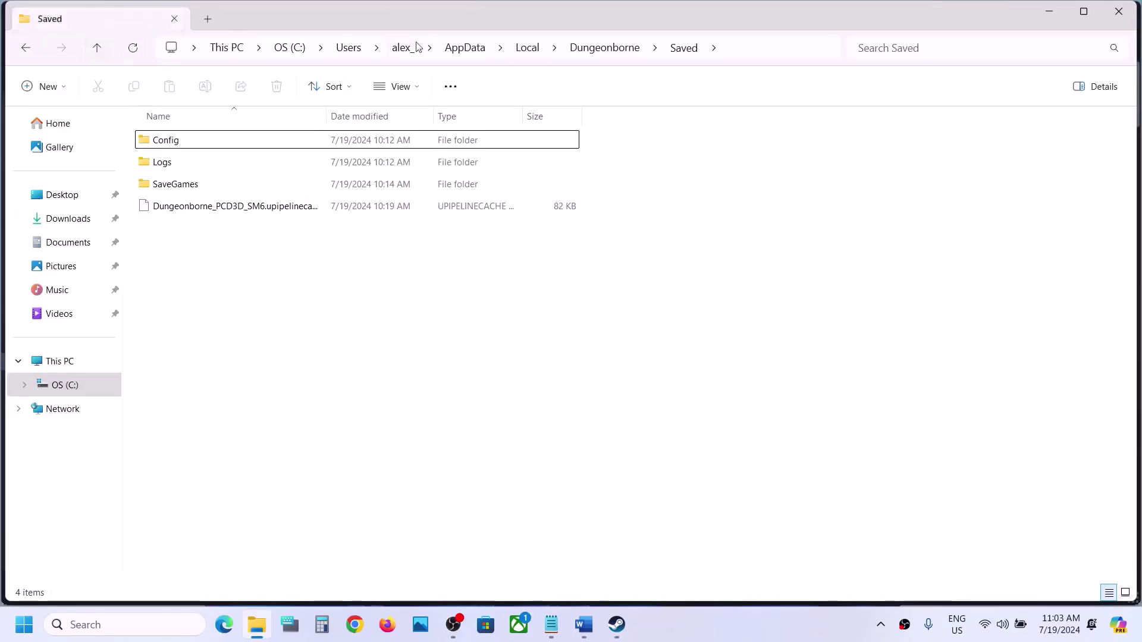
pyautogui.click(97, 50)
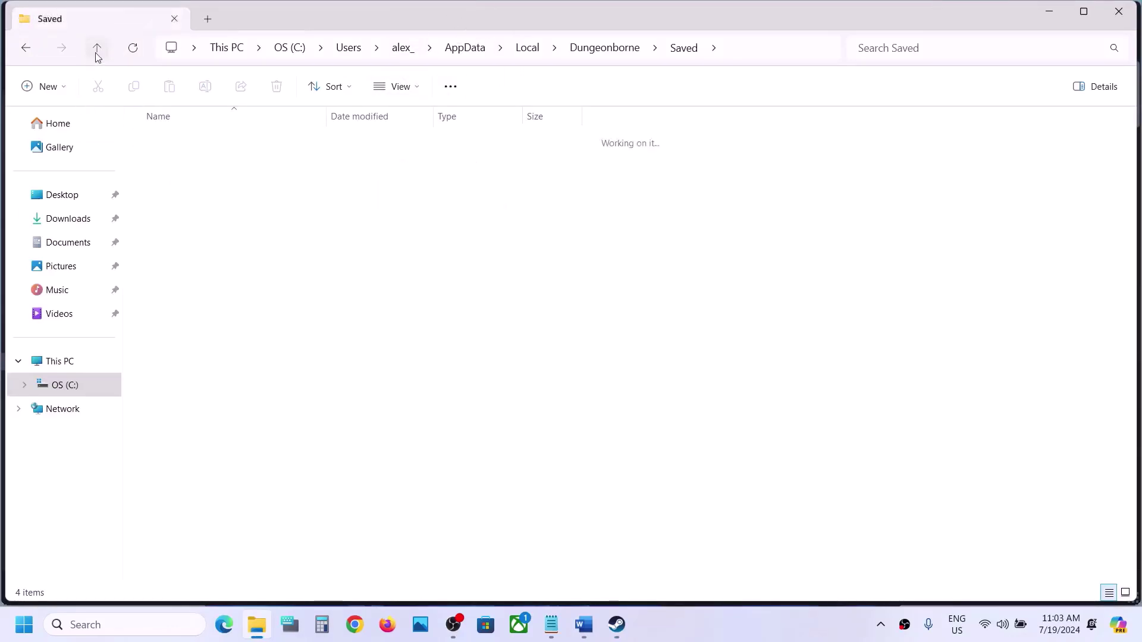
pyautogui.click(97, 48)
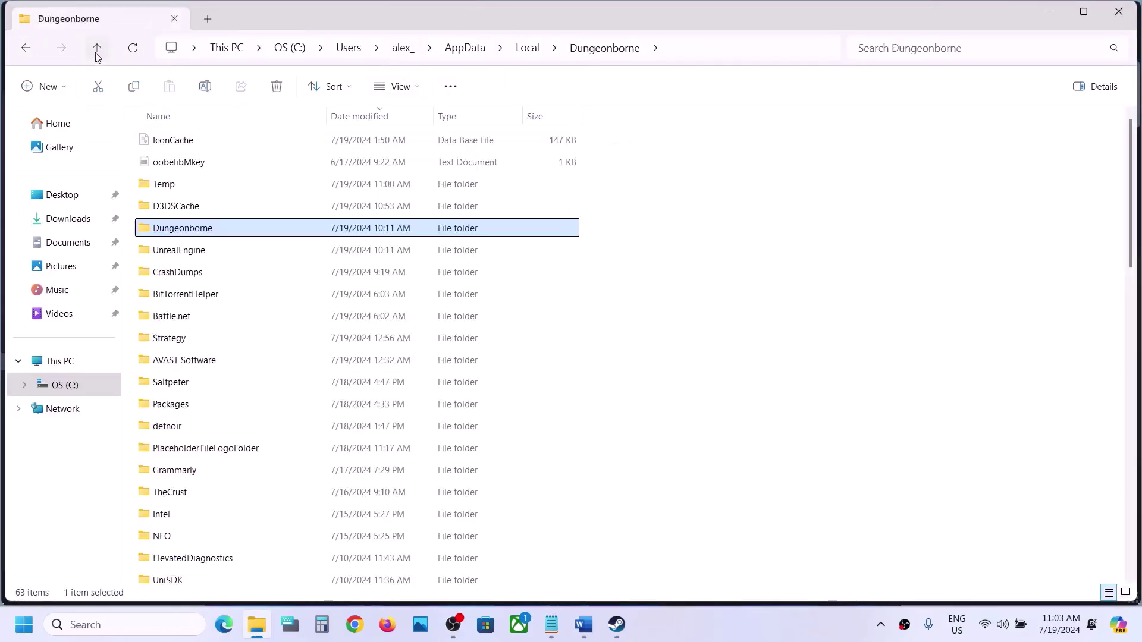
pyautogui.rightClick(202, 232)
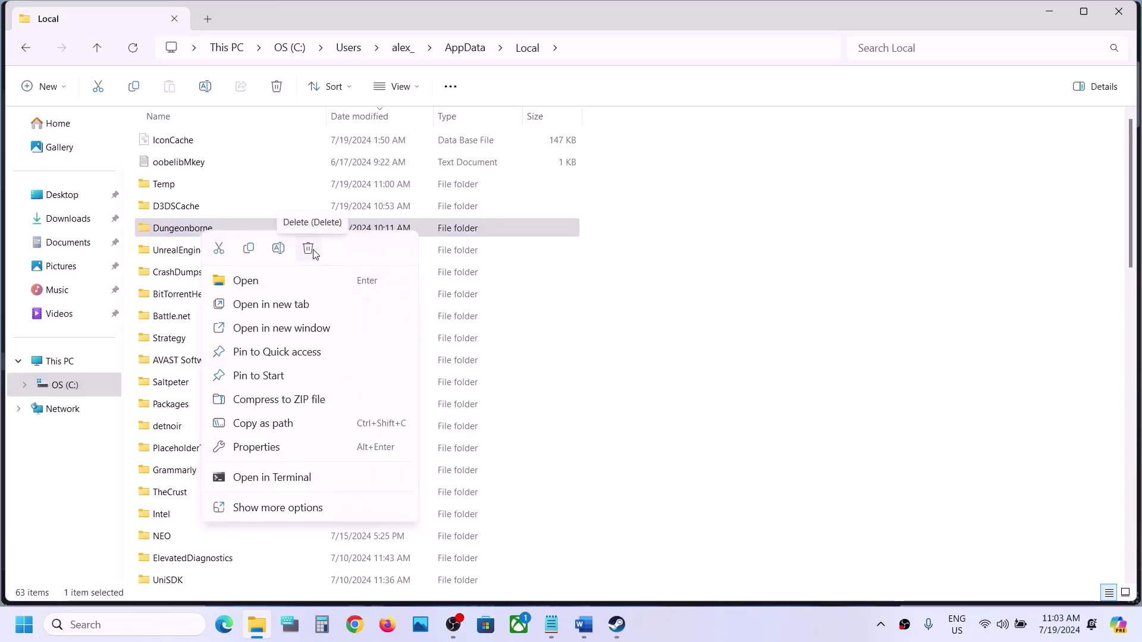
pyautogui.click(841, 186)
pyautogui.click(1122, 18)
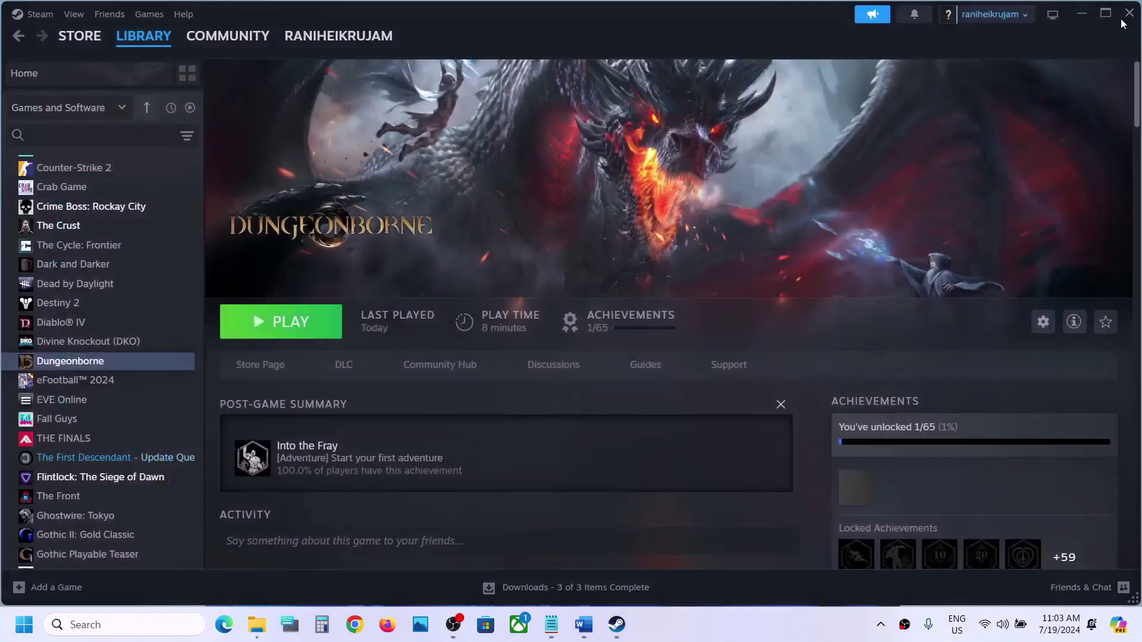
# Copy the word "graphics" from Step 6 of the Word document and search Windows for it to open the Graphics settings
pyautogui.click(584, 625)
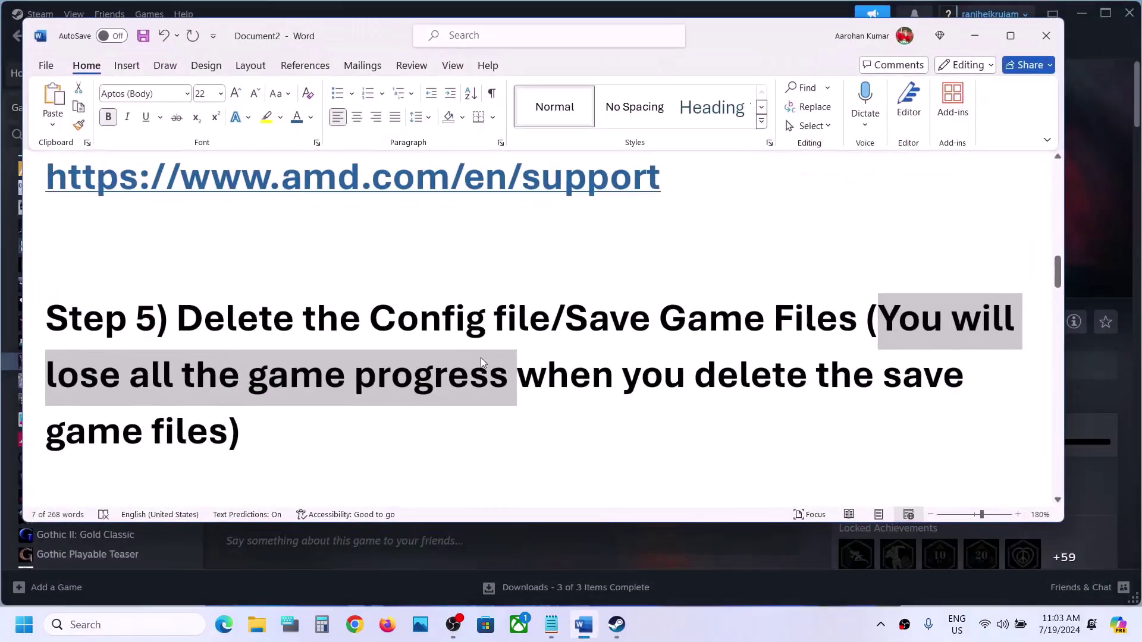
pyautogui.scroll(-3, 481, 358)
pyautogui.scroll(-1, 481, 358)
pyautogui.scroll(1, 482, 357)
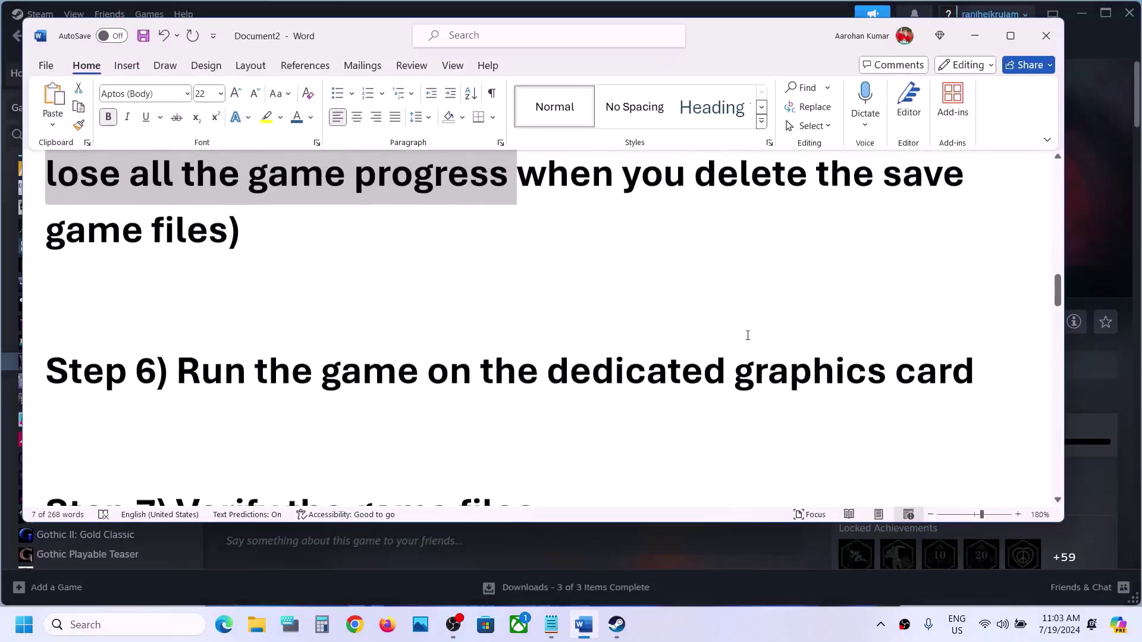
pyautogui.doubleClick(793, 367)
pyautogui.hotkey('ctrl', 'c')
pyautogui.click(113, 624)
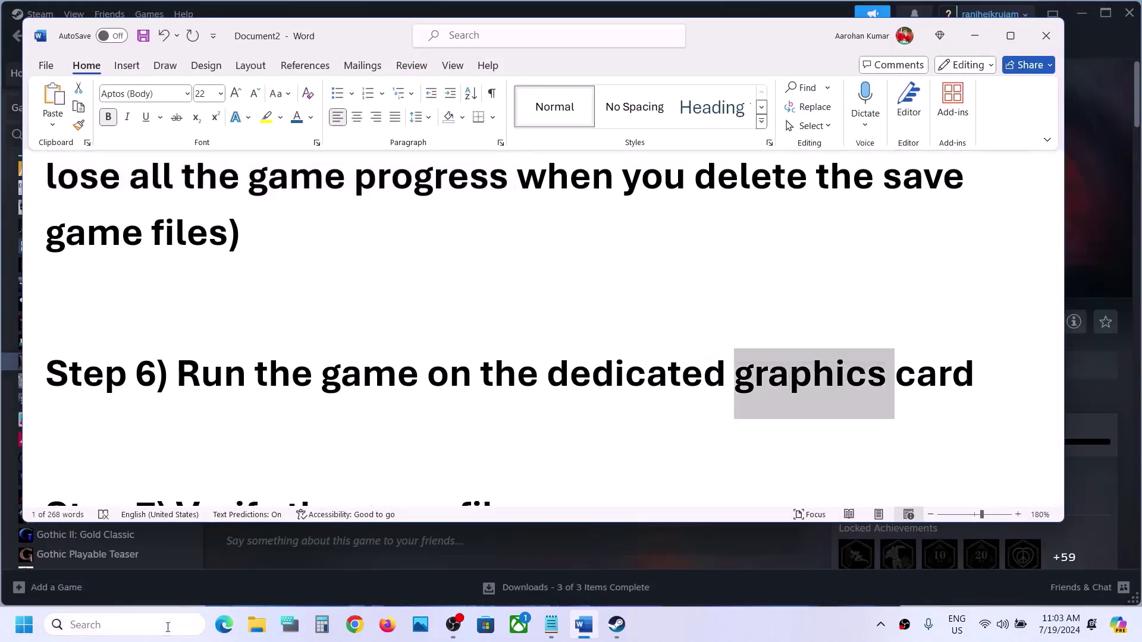
pyautogui.hotkey('ctrl', 'v')
pyautogui.press('Return')
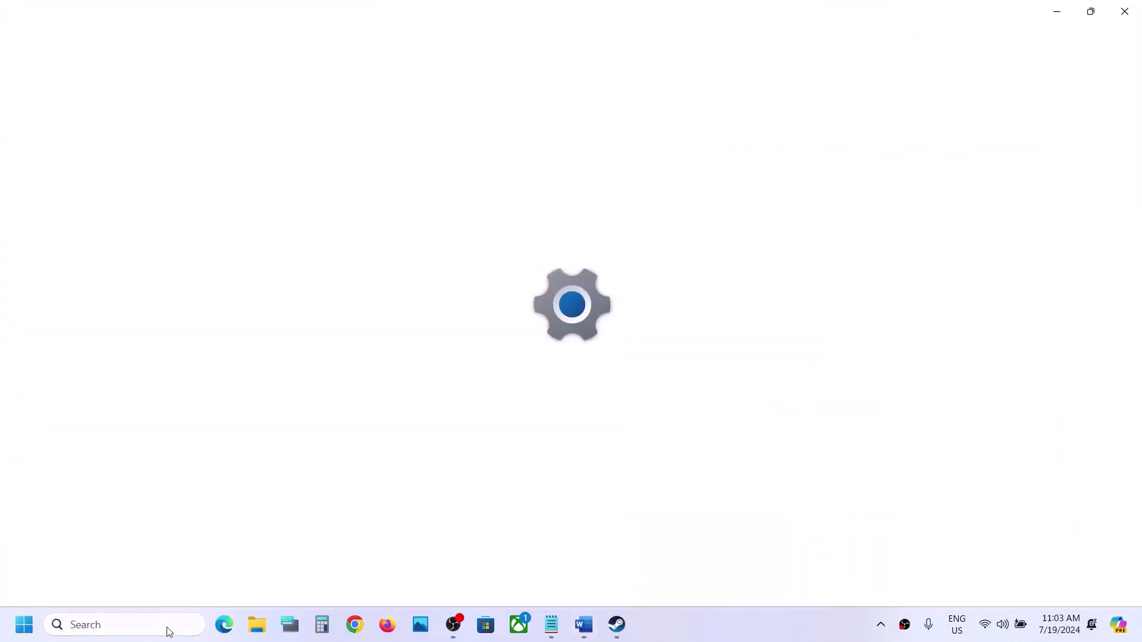
# Add Dungeonborne.exe from steamapps\common\Dungeonborne to the custom graphics apps and set its preference to High performance
pyautogui.click(345, 265)
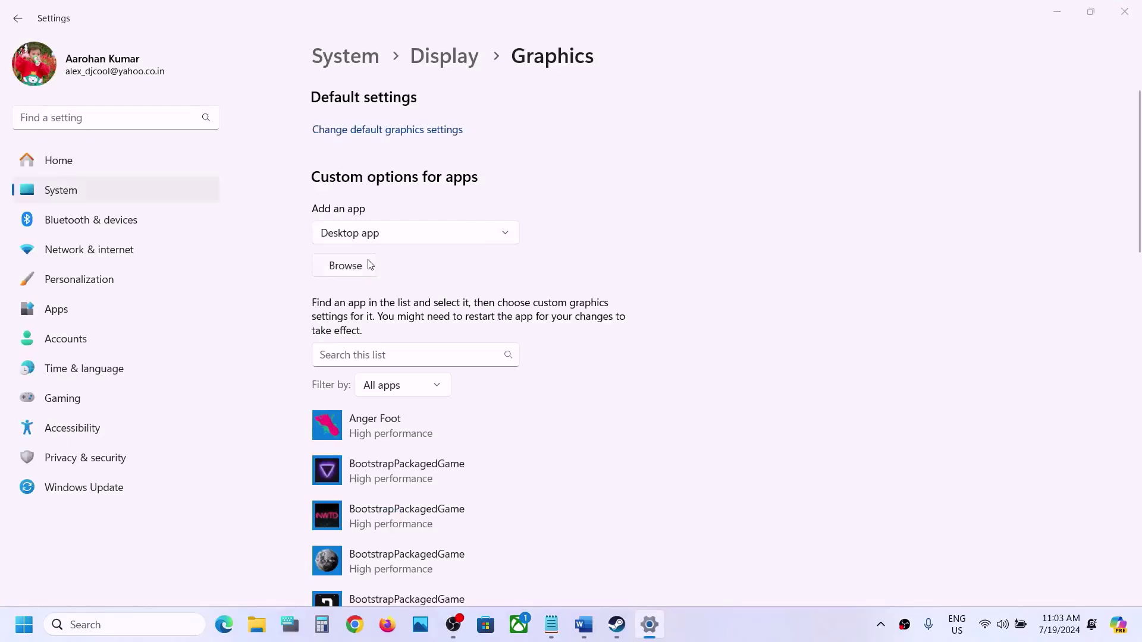
pyautogui.click(253, 45)
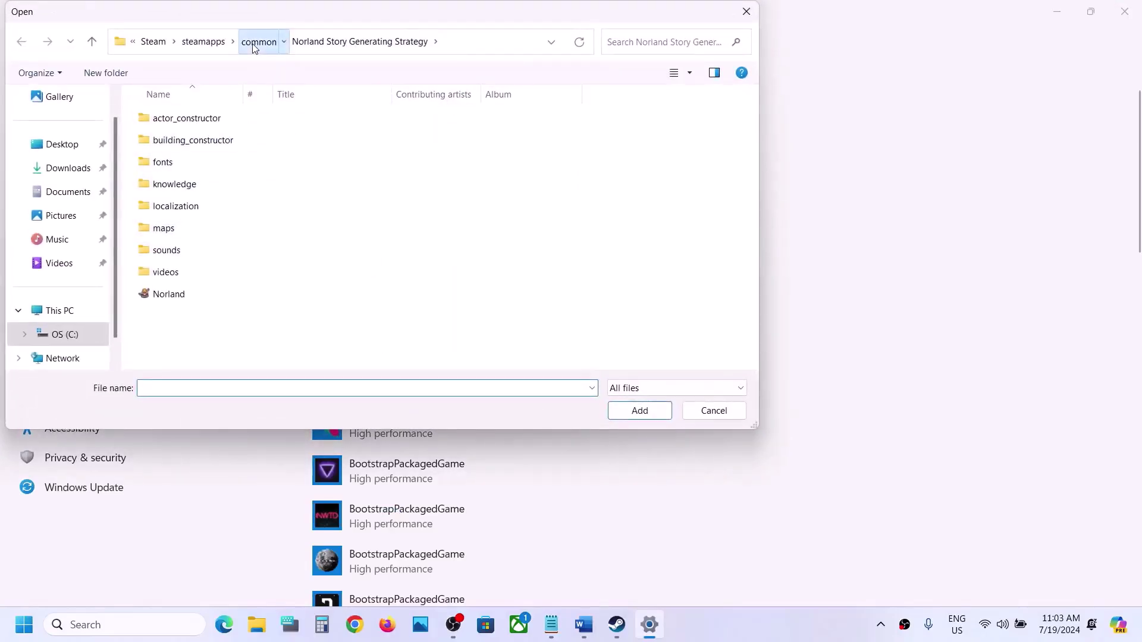
pyautogui.doubleClick(216, 149)
pyautogui.click(204, 163)
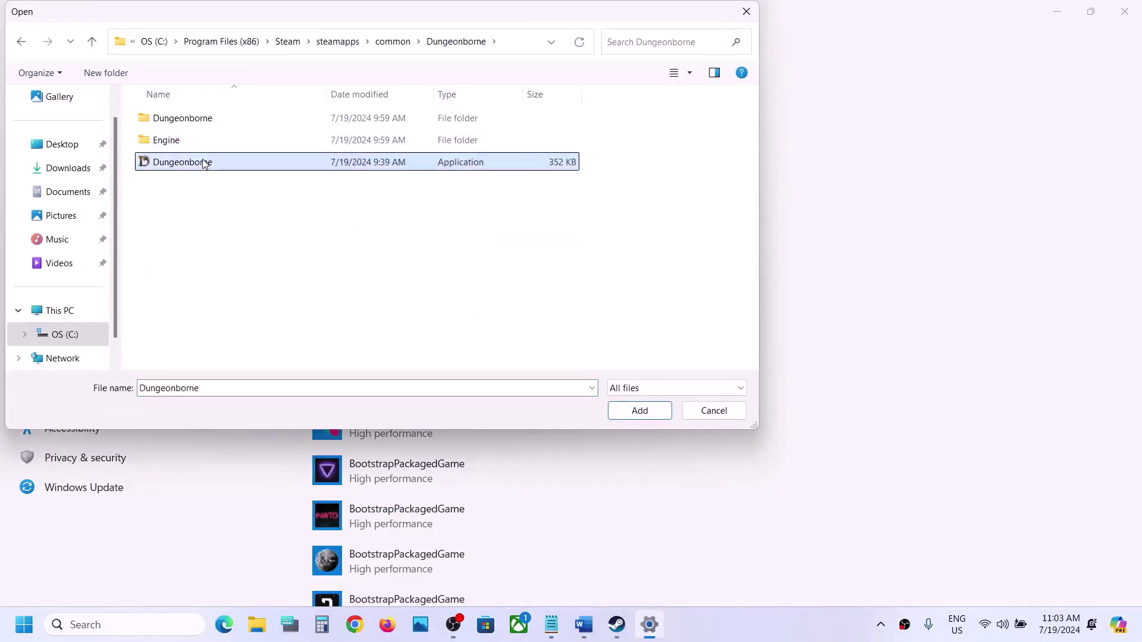
pyautogui.click(640, 410)
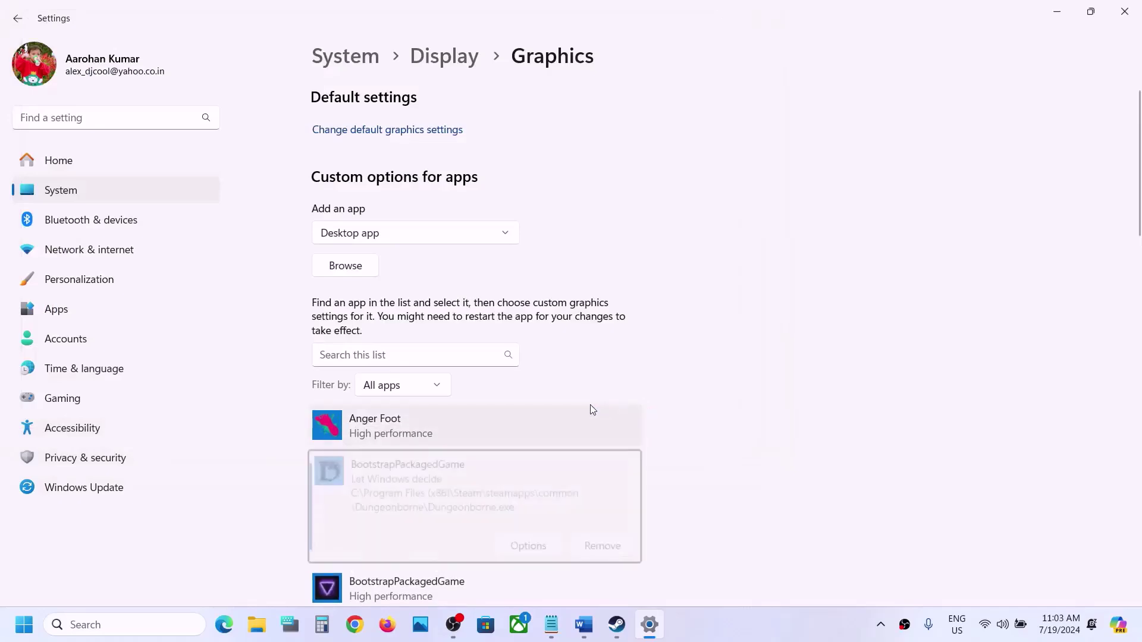
pyautogui.click(516, 541)
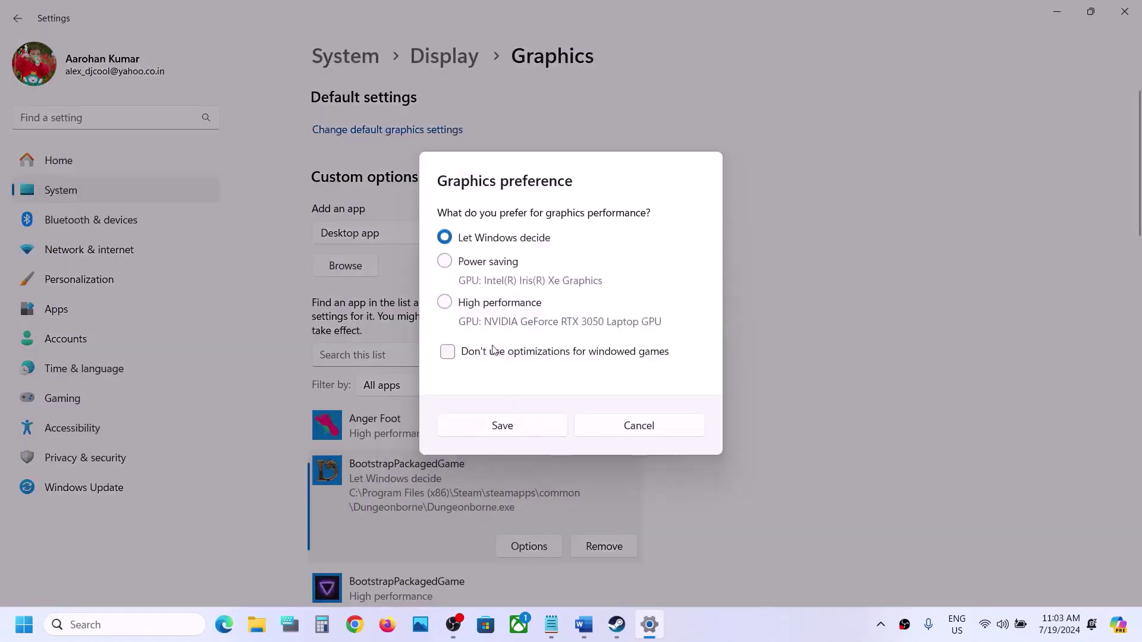
pyautogui.click(509, 426)
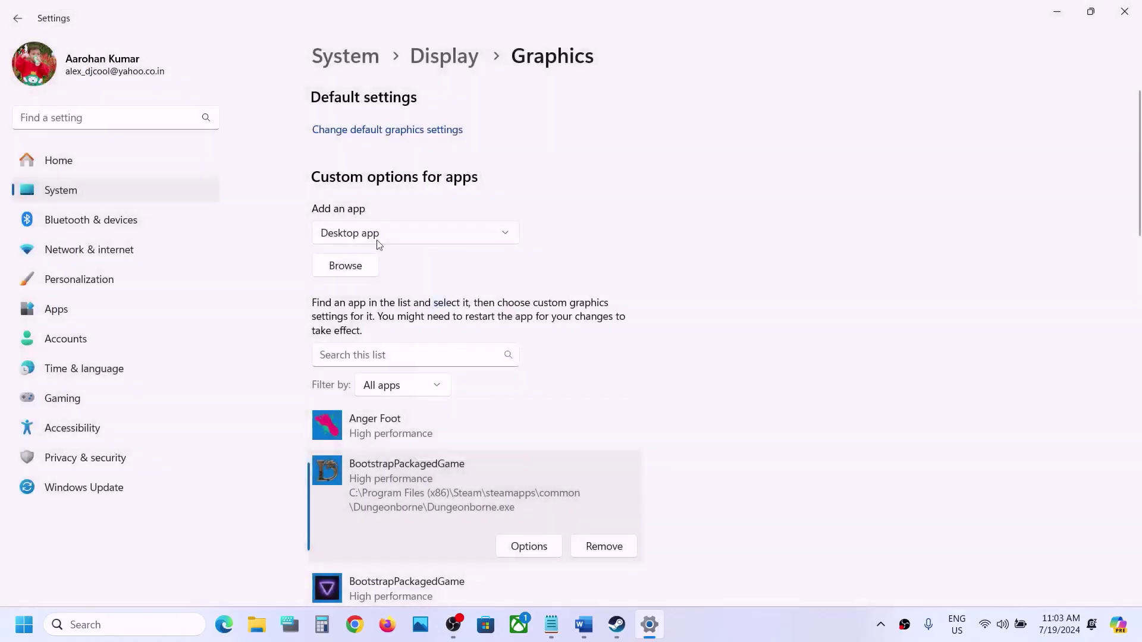
# Add the Dungeonborne application from Dungeonborne\Dungeonborne\Binaries\Win64 to the custom graphics apps
pyautogui.click(343, 268)
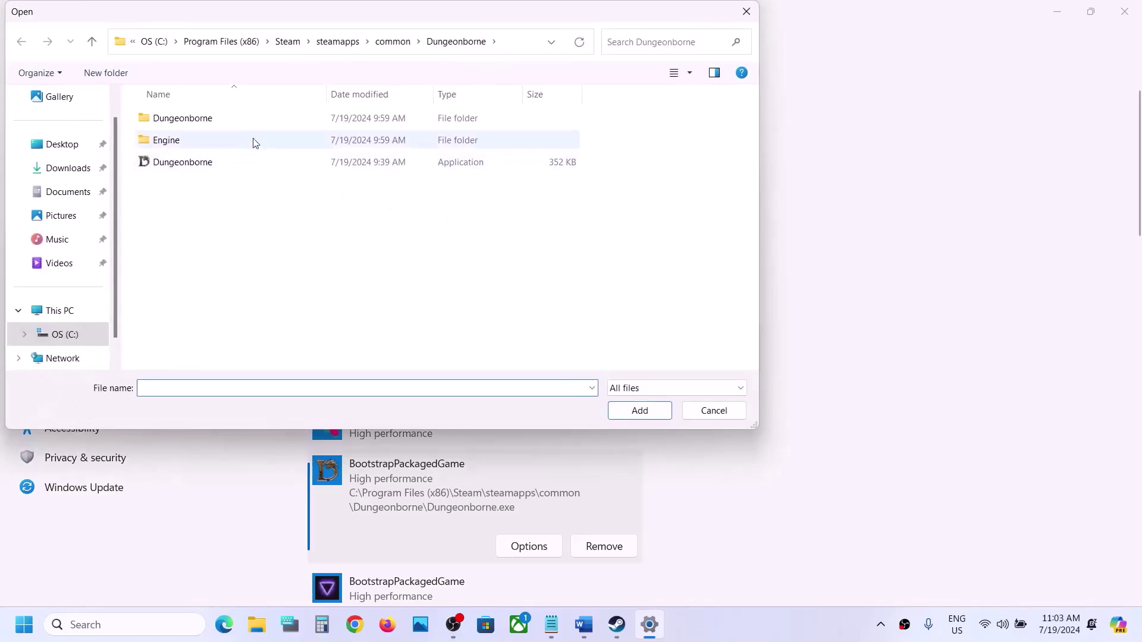
pyautogui.doubleClick(248, 122)
pyautogui.doubleClick(248, 121)
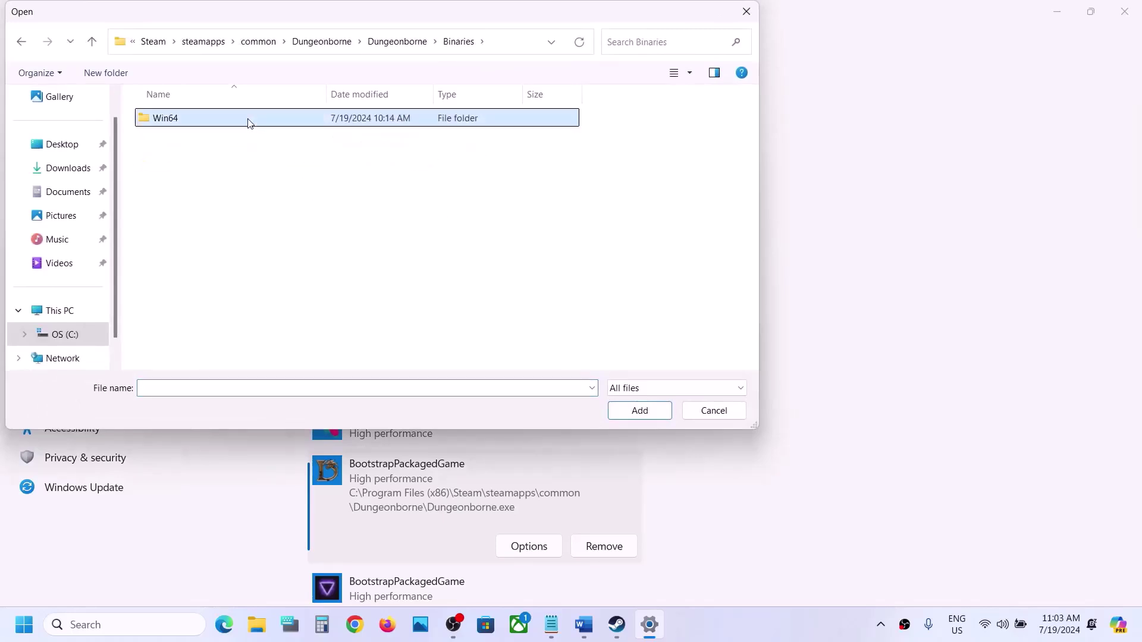
pyautogui.doubleClick(248, 121)
pyautogui.click(199, 339)
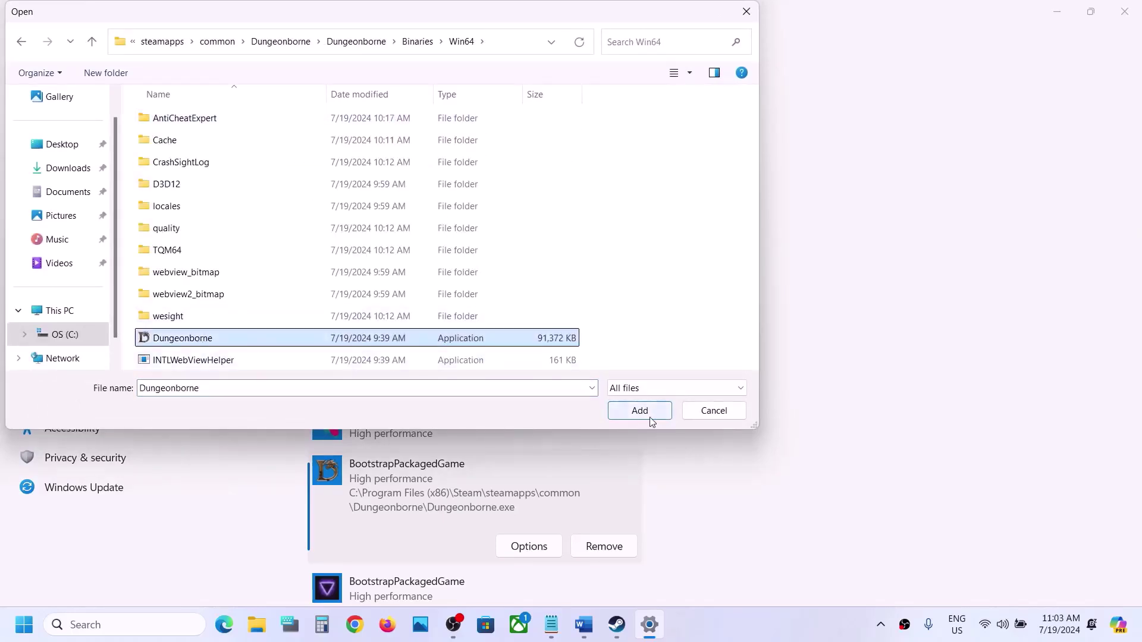
pyautogui.click(648, 413)
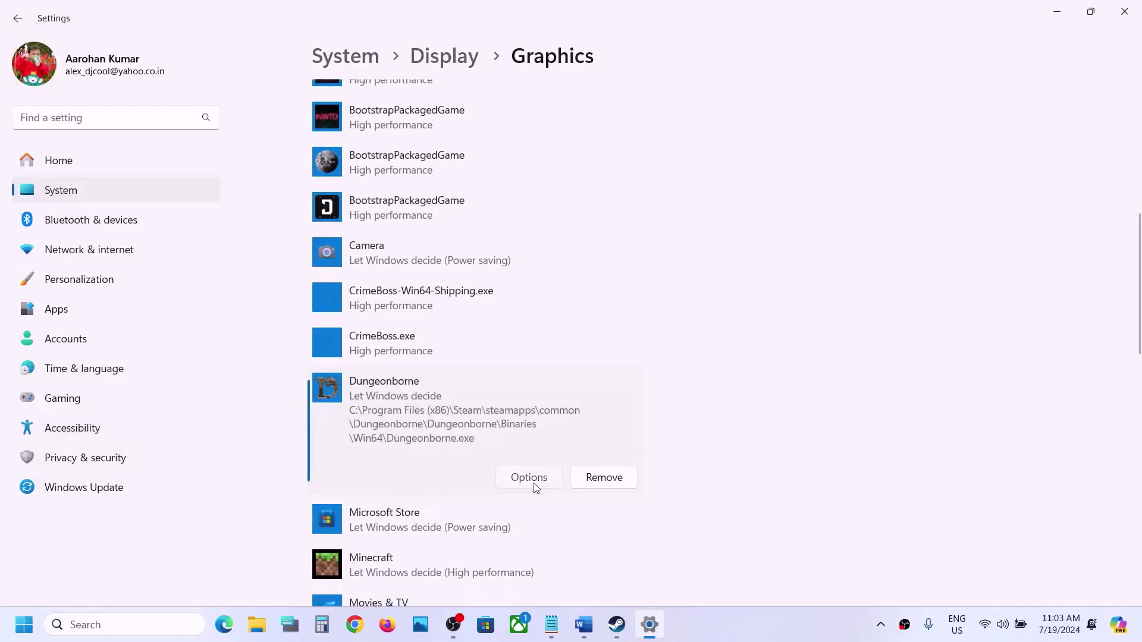
# Open the graphics preference for the Win64 Dungeonborne.exe, save it, and close Settings
pyautogui.click(540, 473)
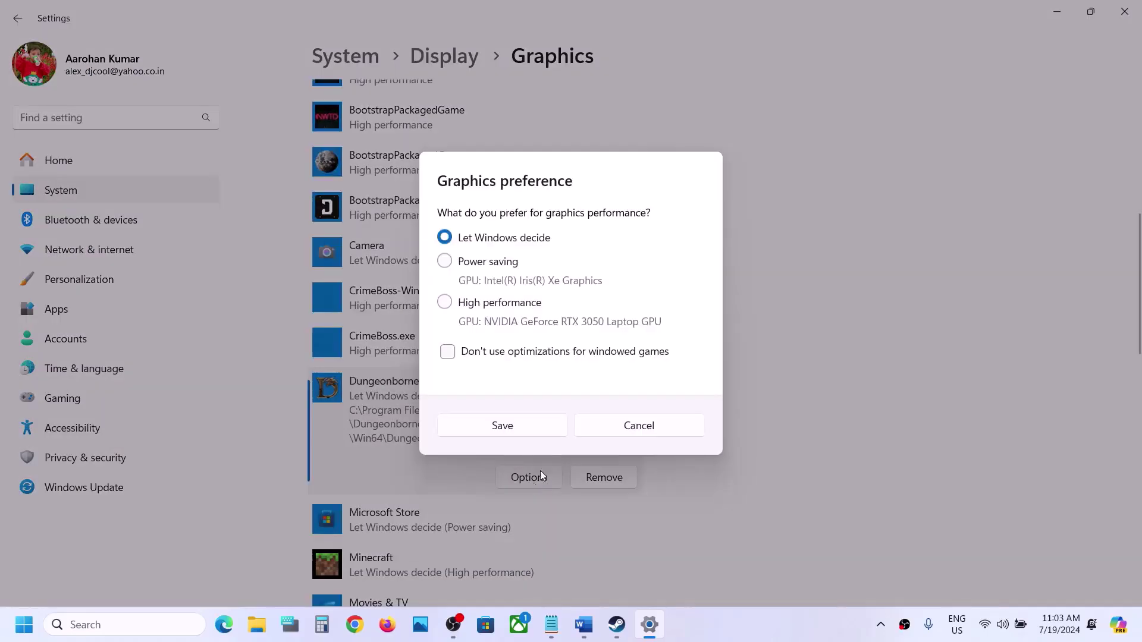
pyautogui.click(532, 438)
pyautogui.click(1125, 12)
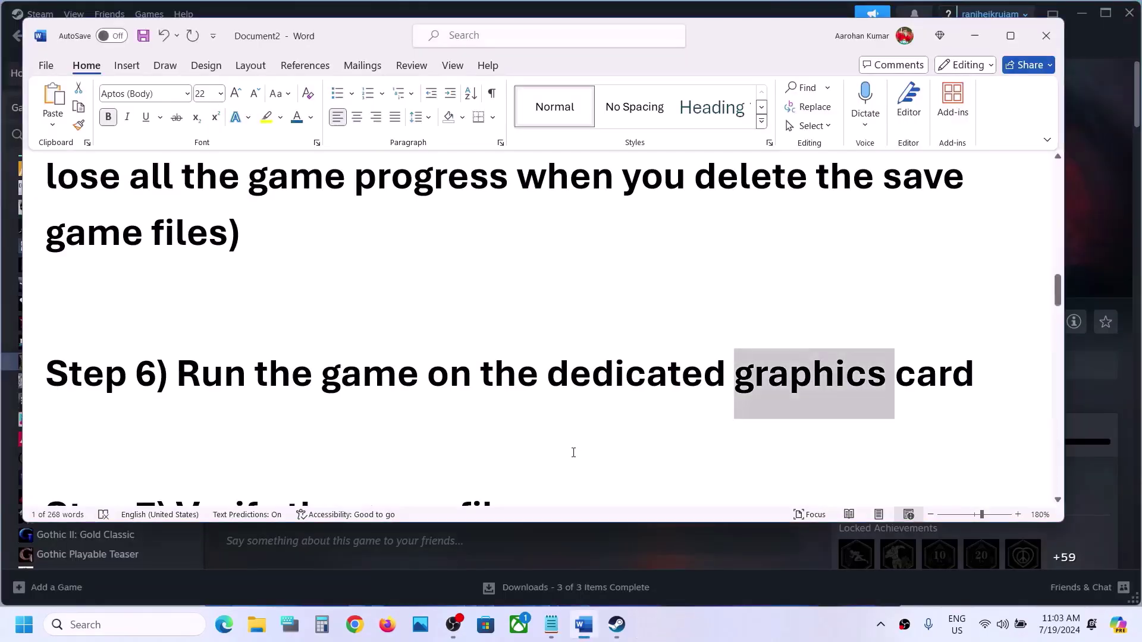
# Go to Step 7 in the Word document, switch to Steam, and verify the integrity of Dungeonborne's game files
pyautogui.scroll(-3, 460, 461)
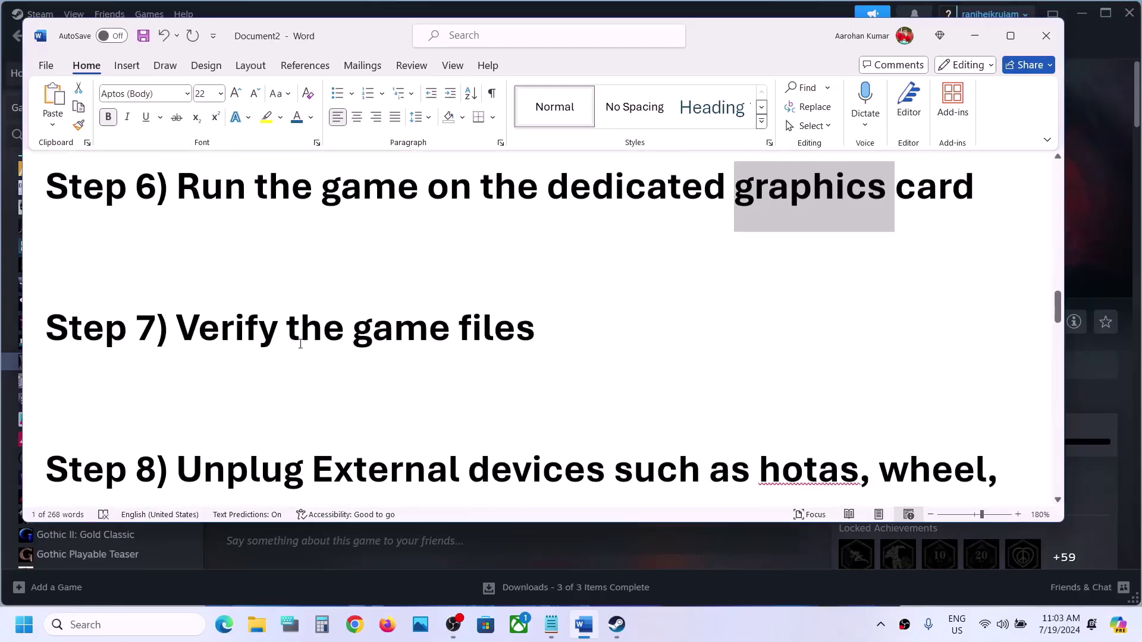
pyautogui.click(1083, 130)
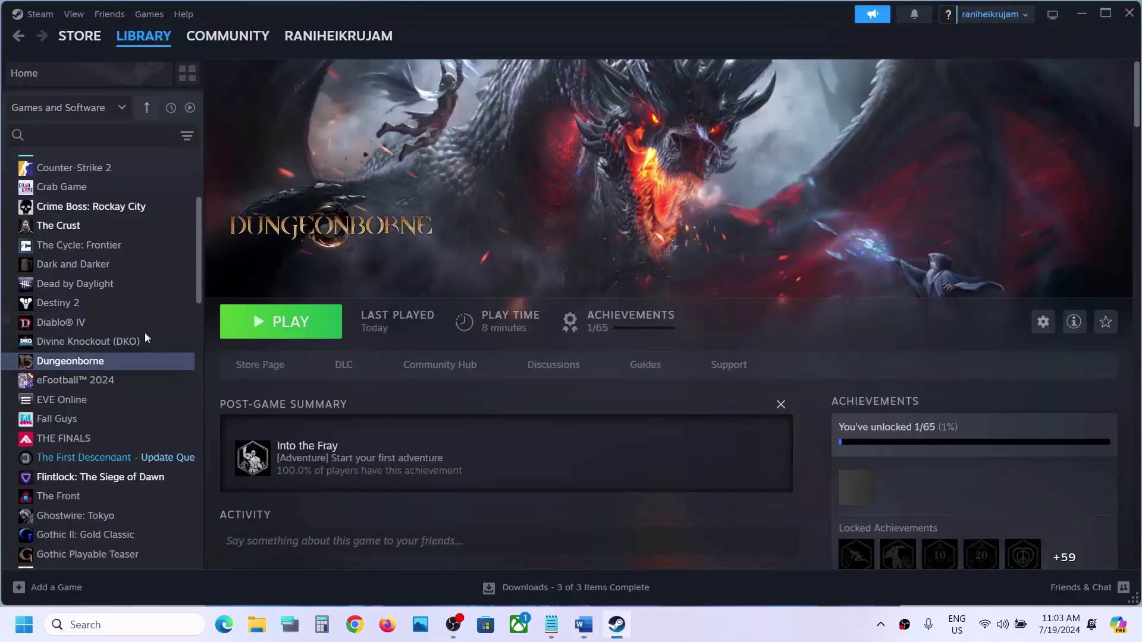
pyautogui.rightClick(109, 364)
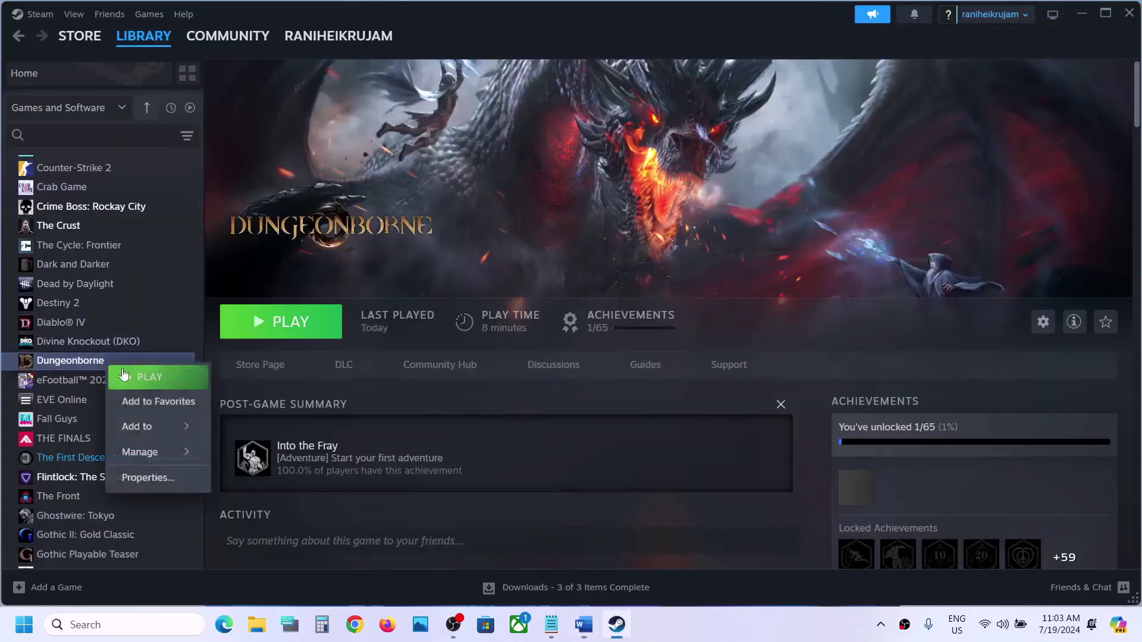
pyautogui.click(148, 478)
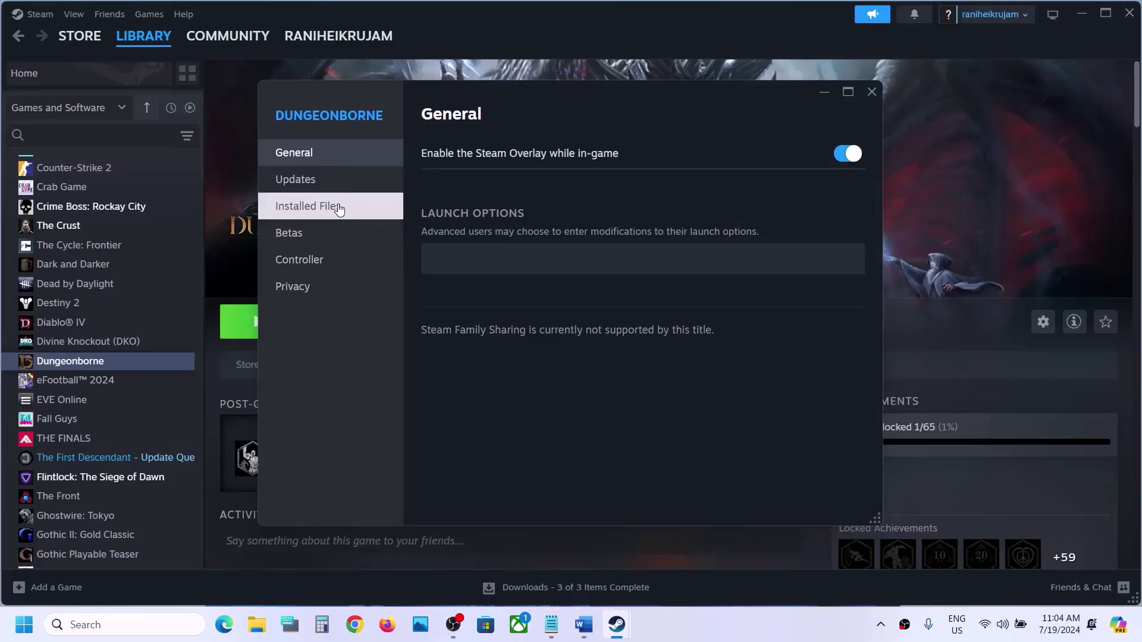
pyautogui.click(340, 208)
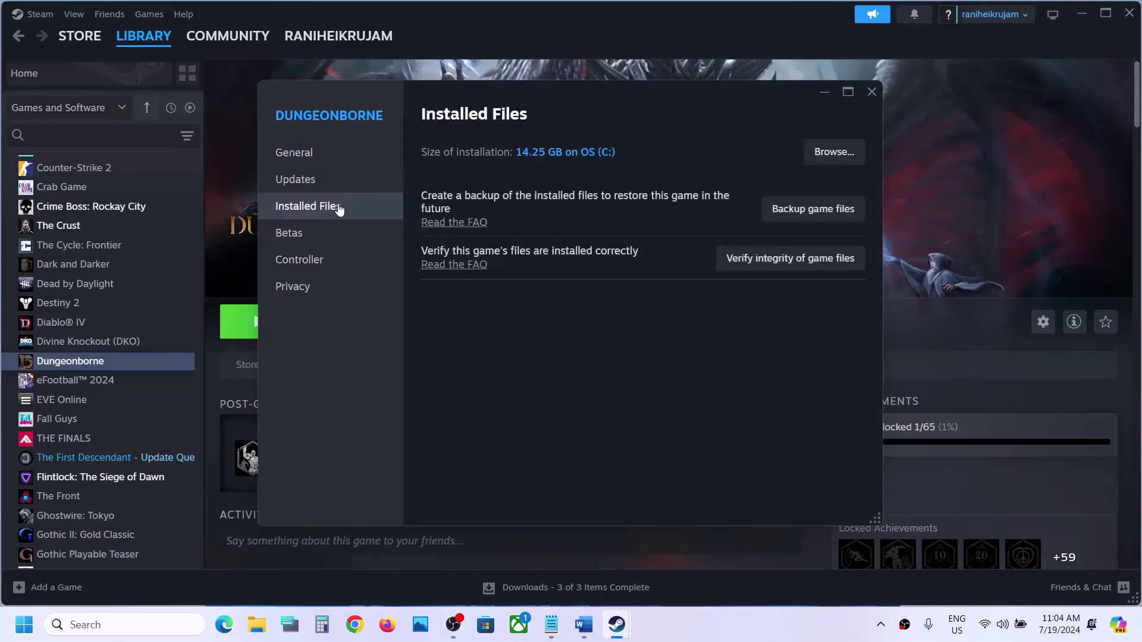
pyautogui.click(809, 266)
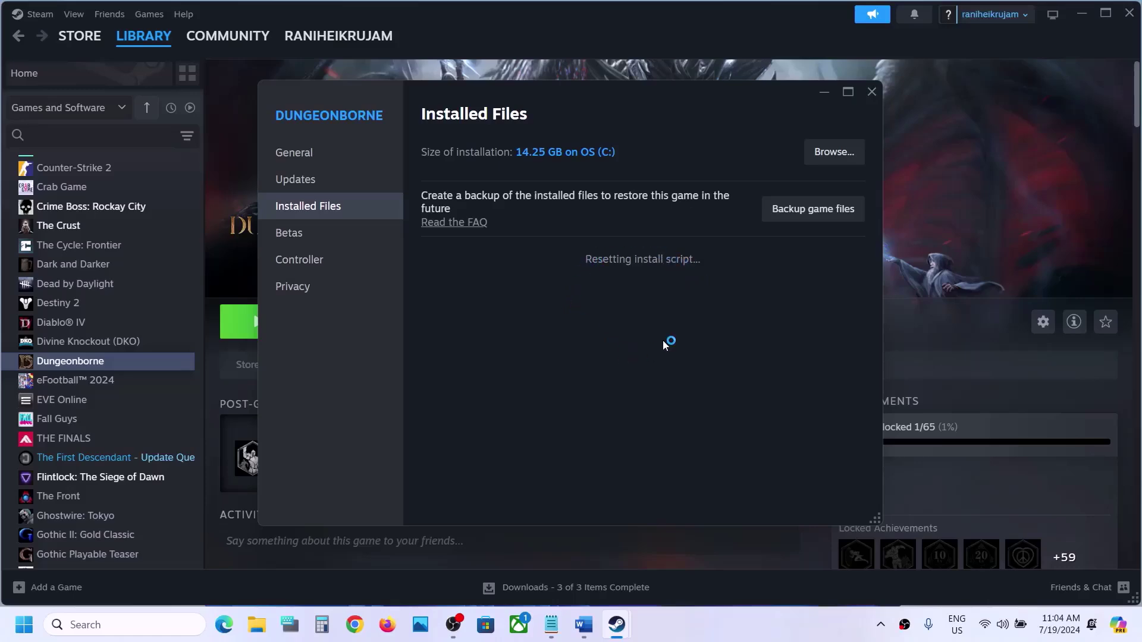
# Switch to the Word document, highlight Step 8's advice on unplugging external devices and USB adapters, and maximize the window
pyautogui.click(584, 626)
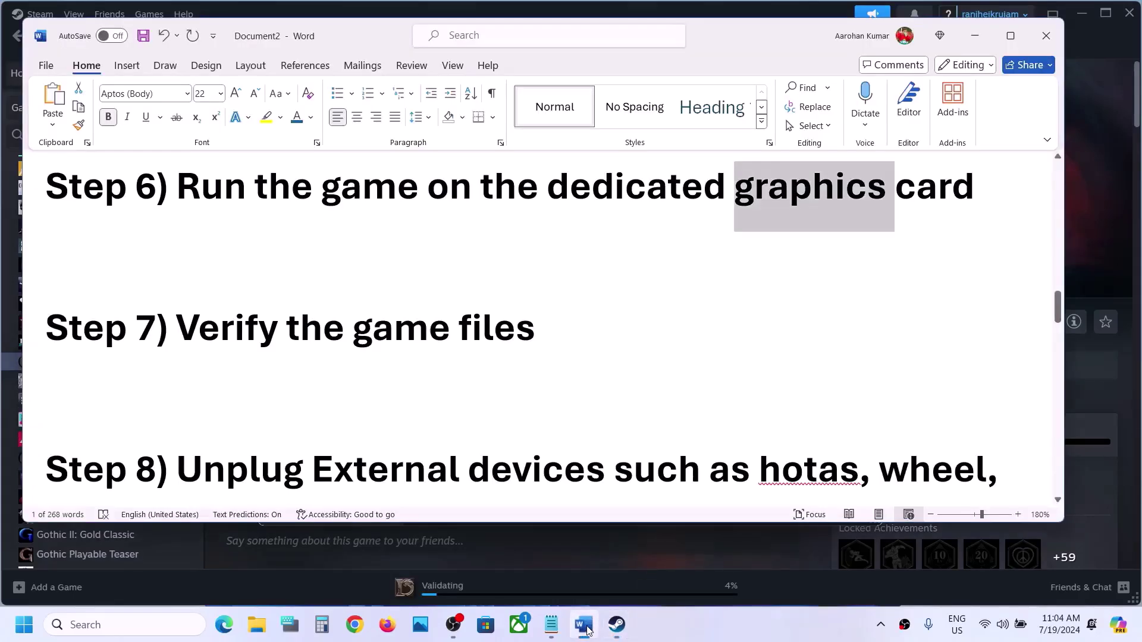
pyautogui.scroll(-3, 422, 372)
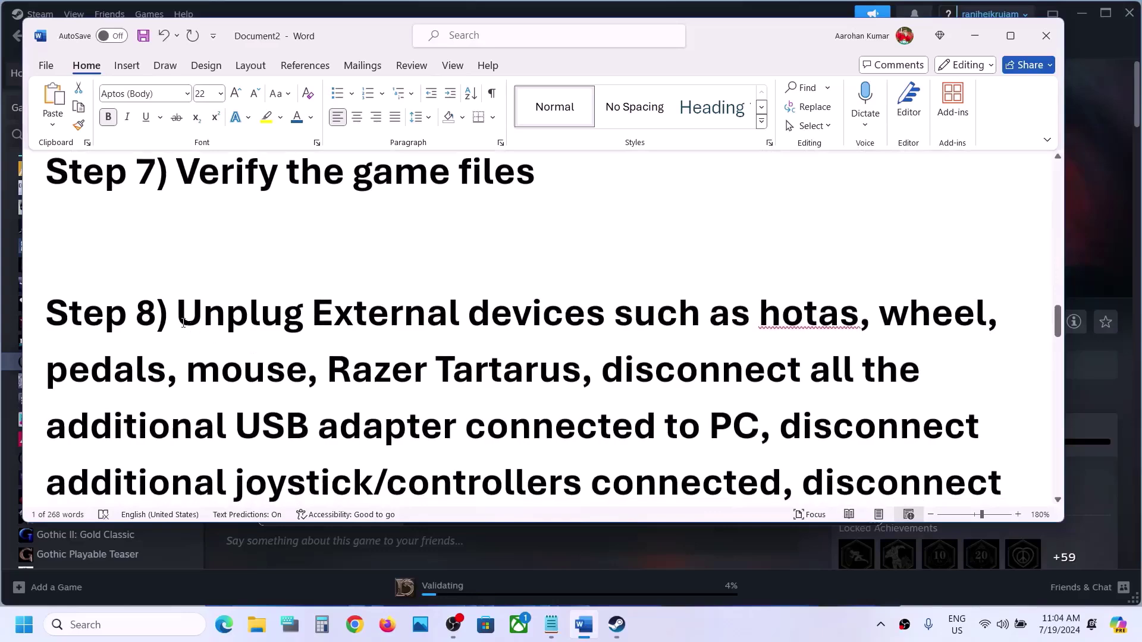
pyautogui.moveTo(493, 316); pyautogui.dragTo(746, 422)
pyautogui.click(1010, 36)
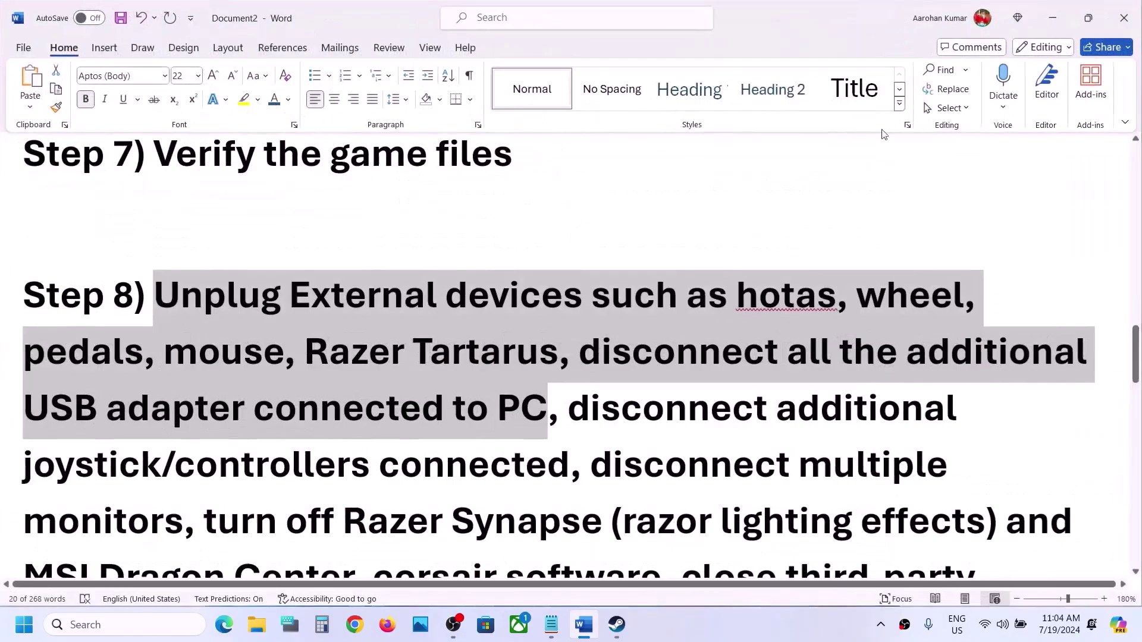
# Highlight the rest of Step 8's advice through closing third-party services in task manager, and "disable Overlay"
pyautogui.scroll(-1, 667, 337)
pyautogui.scroll(-3, 666, 337)
pyautogui.moveTo(569, 205); pyautogui.dragTo(263, 497)
pyautogui.scroll(-3, 490, 382)
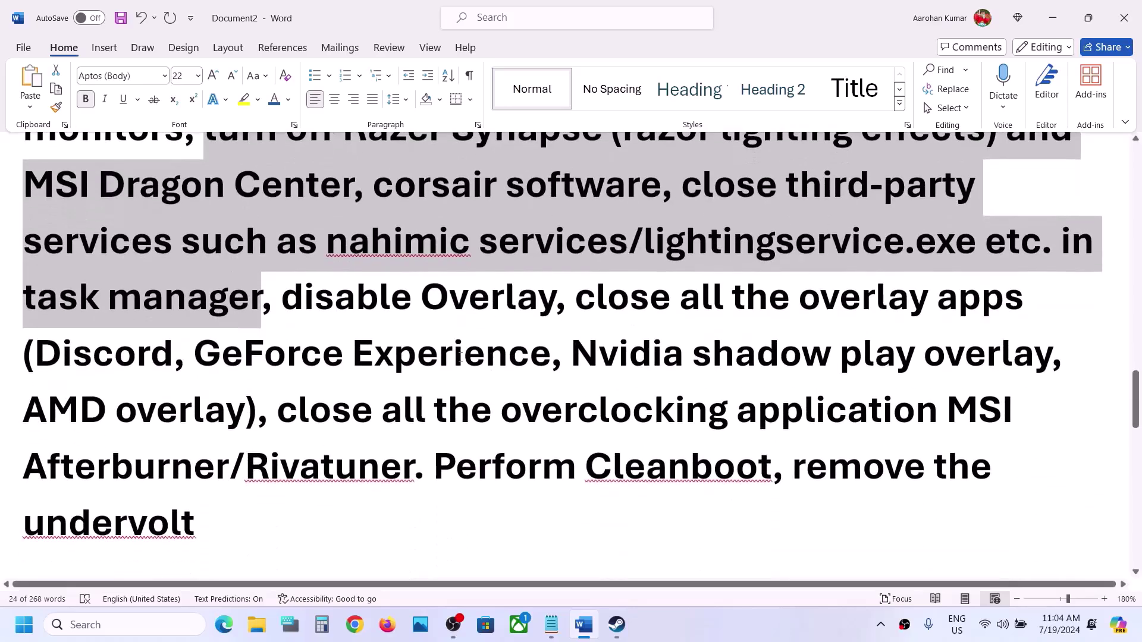
pyautogui.moveTo(282, 293); pyautogui.dragTo(555, 294)
# Switch to Steam, turn off the in-game Steam Overlay in Dungeonborne's properties, and close the properties
pyautogui.click(616, 625)
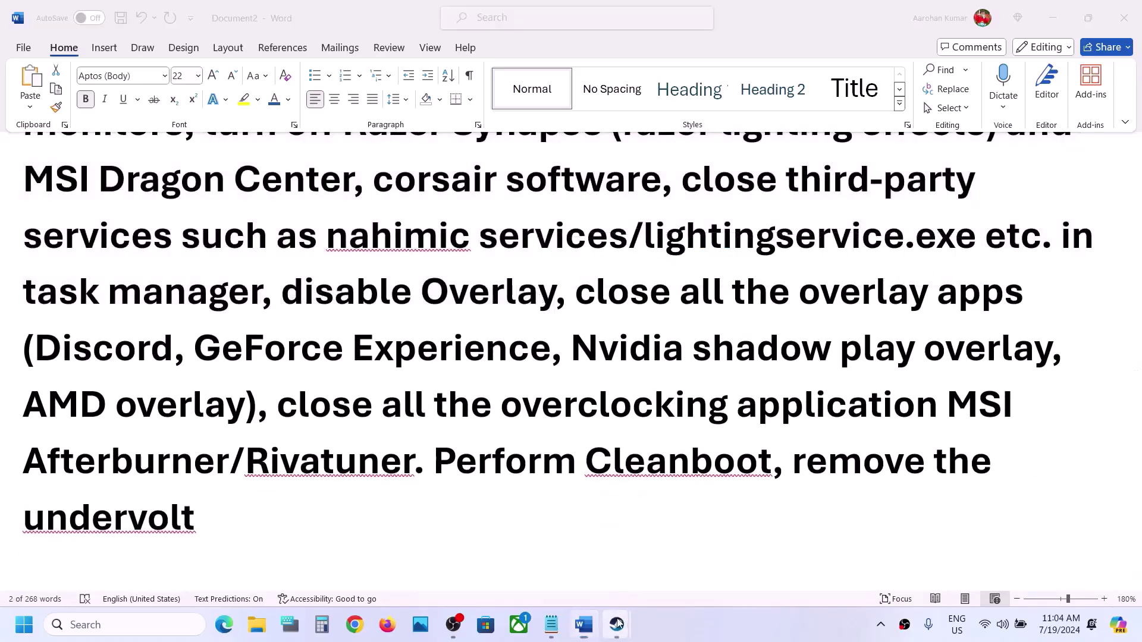
pyautogui.click(532, 528)
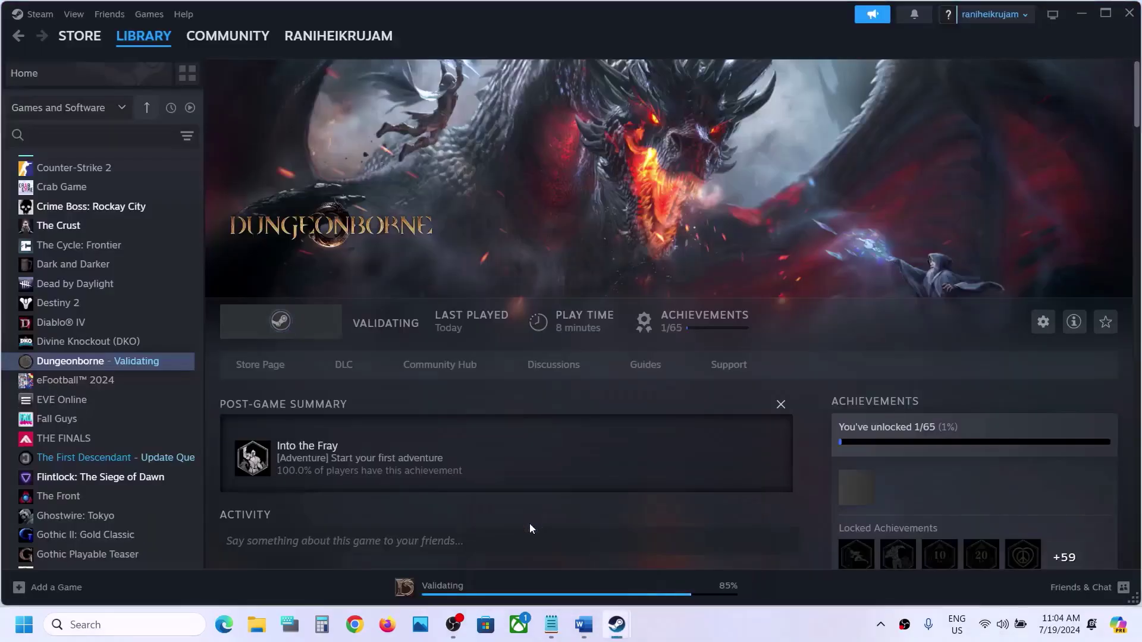
pyautogui.rightClick(165, 361)
pyautogui.click(229, 459)
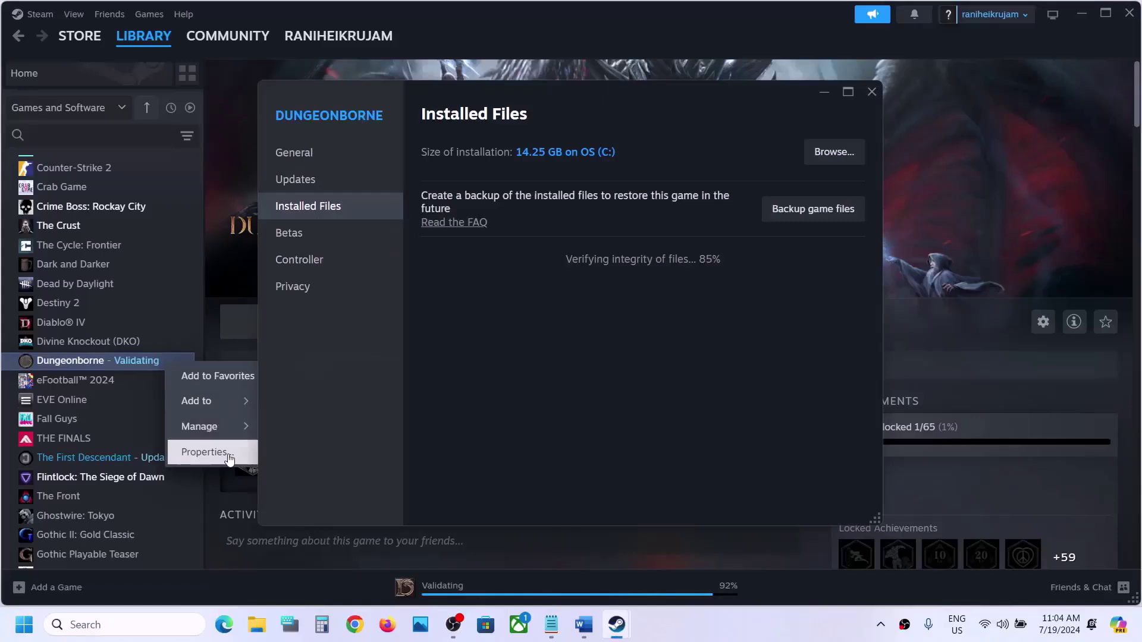
pyautogui.click(312, 156)
pyautogui.click(847, 154)
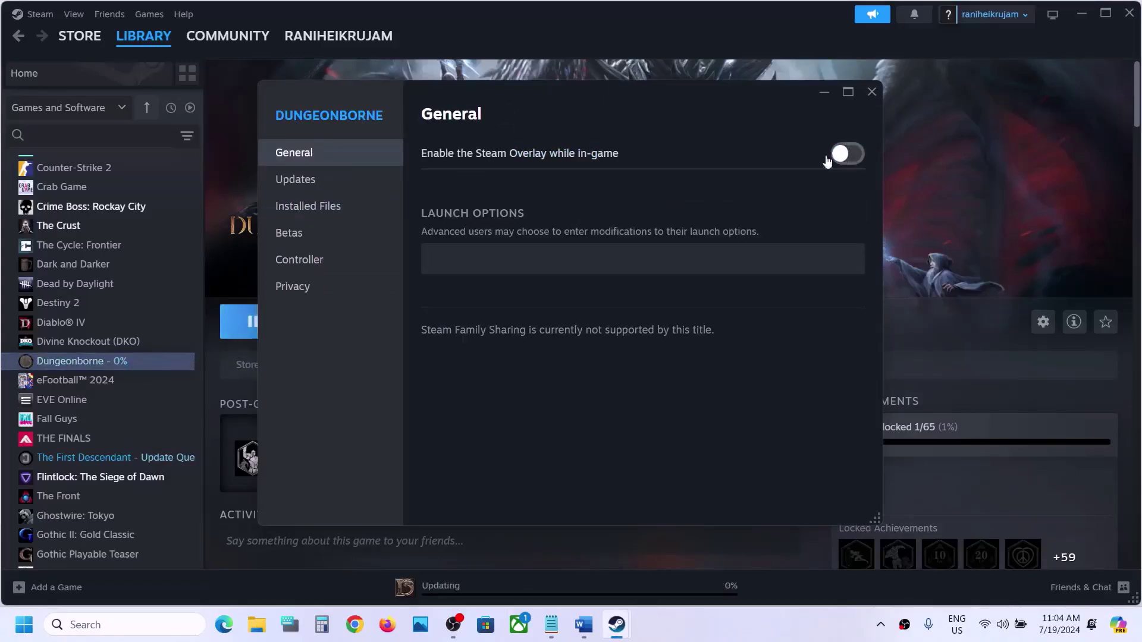
pyautogui.click(870, 92)
# Switch to the Word document and highlight Step 8's advice to close overlay apps, including Discord, GeForce Experience and Nvidia shadow play
pyautogui.click(592, 626)
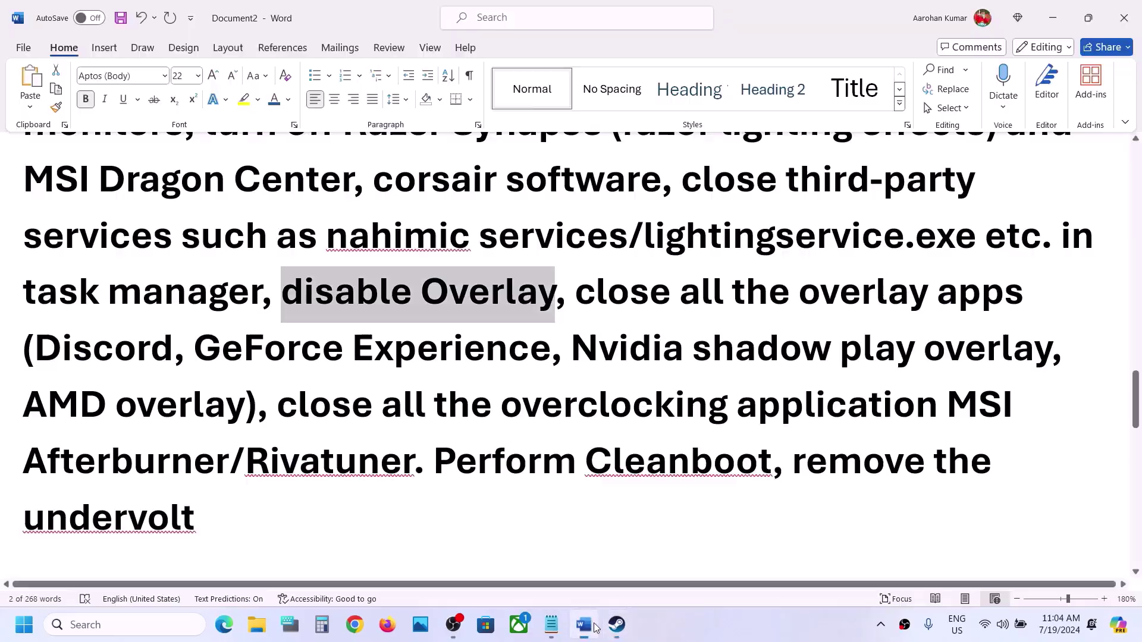
pyautogui.moveTo(576, 291); pyautogui.dragTo(966, 300)
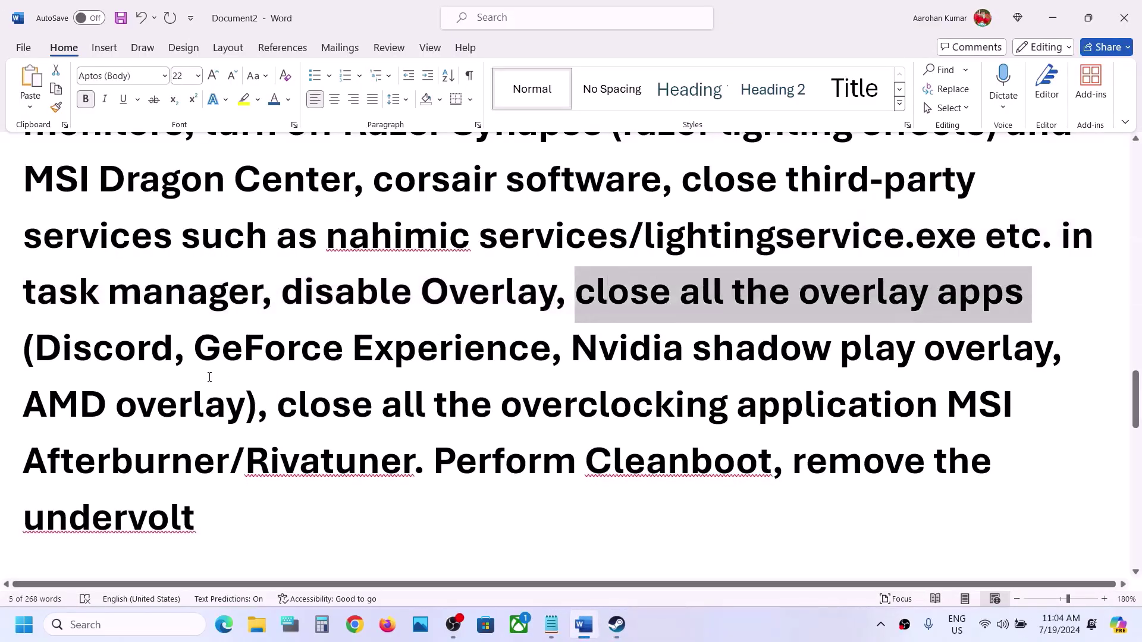
pyautogui.doubleClick(131, 372)
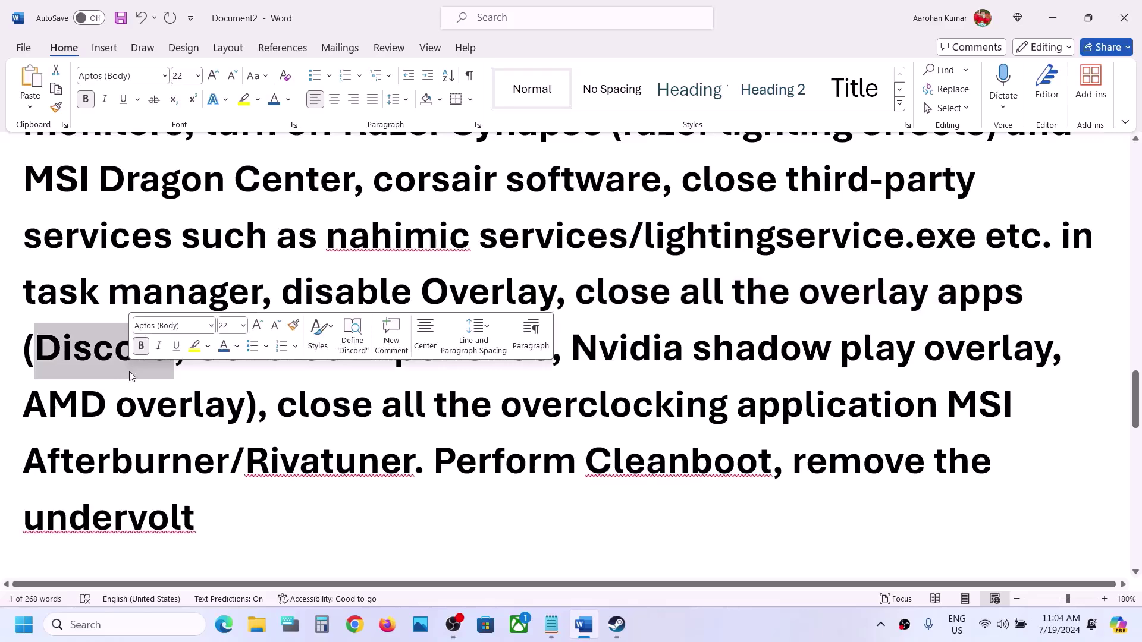
pyautogui.click(92, 372)
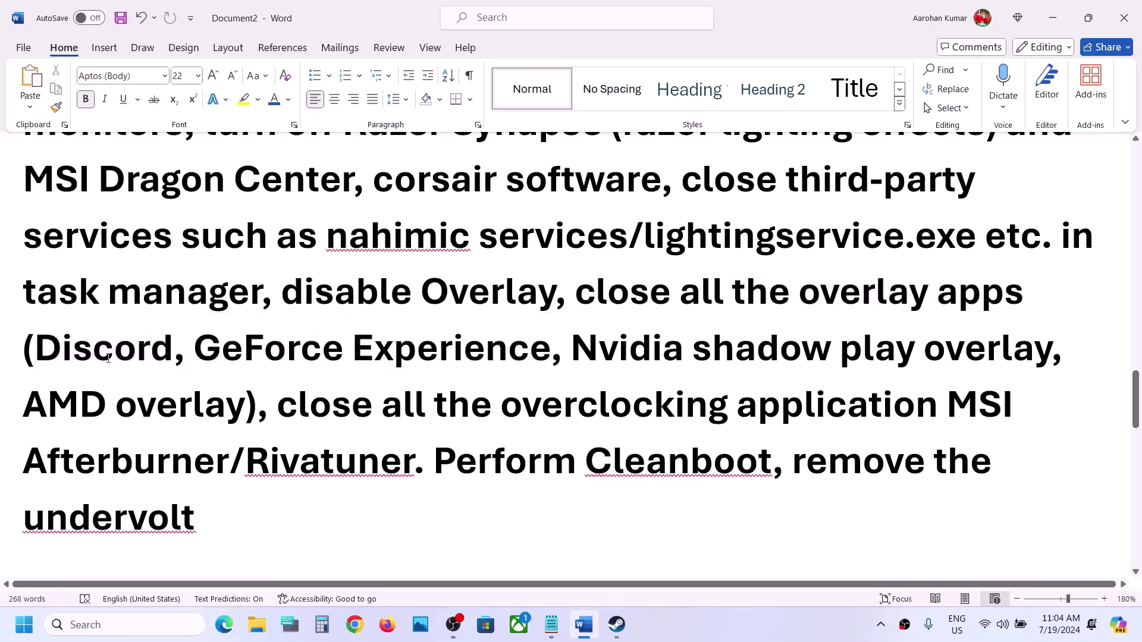
pyautogui.tripleClick(287, 367)
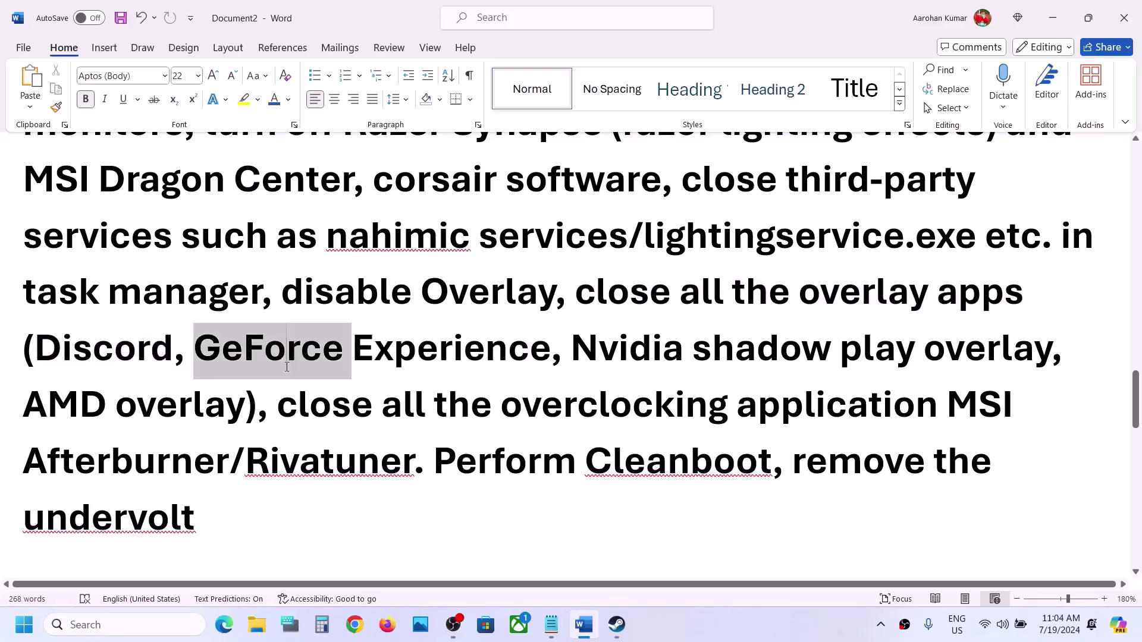
pyautogui.click(287, 367)
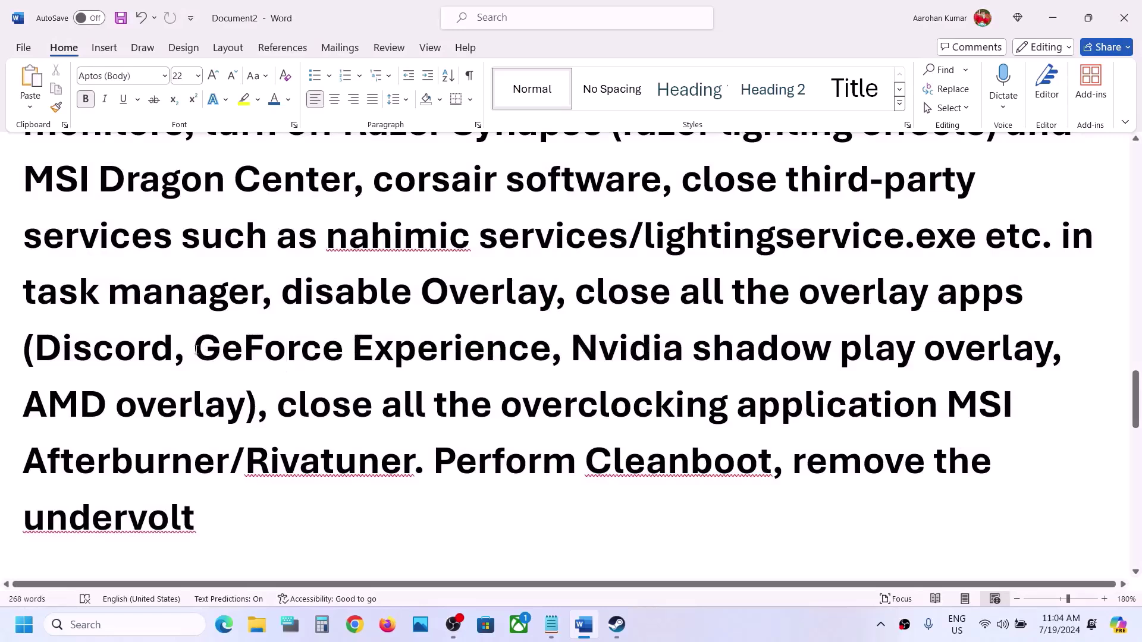
pyautogui.moveTo(196, 350); pyautogui.dragTo(551, 357)
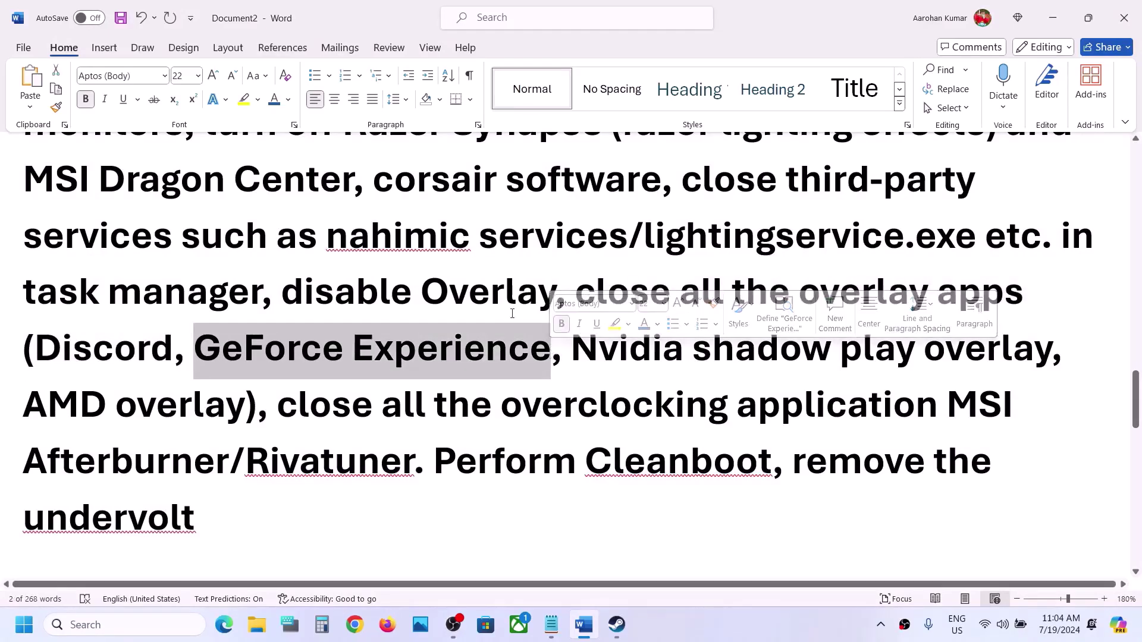
pyautogui.click(507, 295)
pyautogui.moveTo(618, 287); pyautogui.dragTo(838, 351)
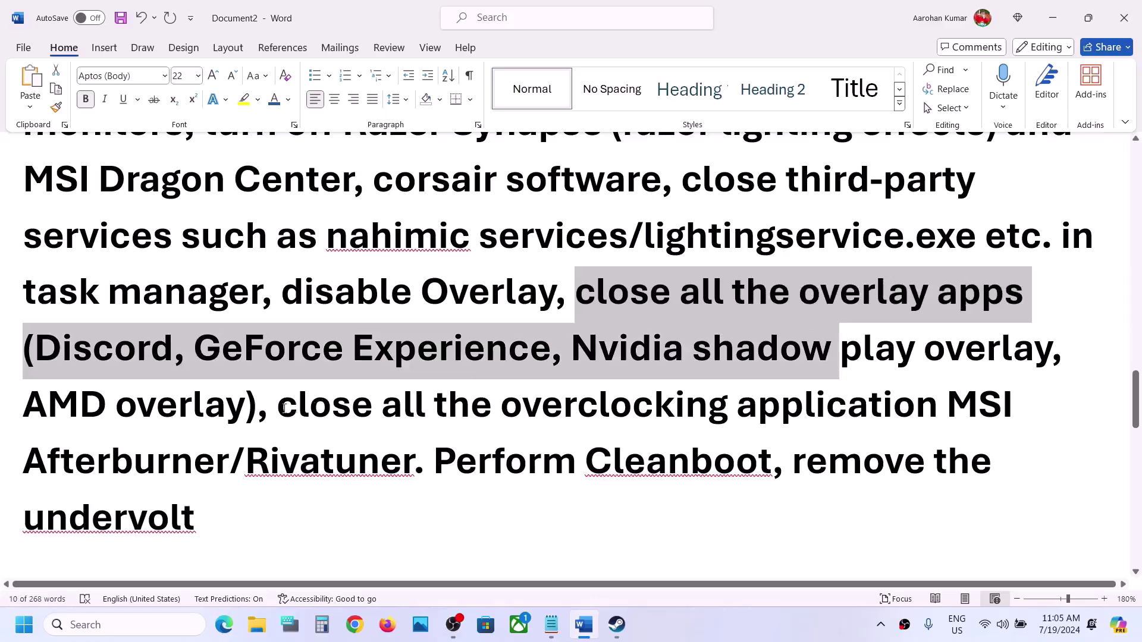
# Highlight Step 8's advice to close all the overclocking applications such as MSI Afterburner/Rivatuner
pyautogui.moveTo(284, 408); pyautogui.dragTo(339, 468)
pyautogui.click(339, 468)
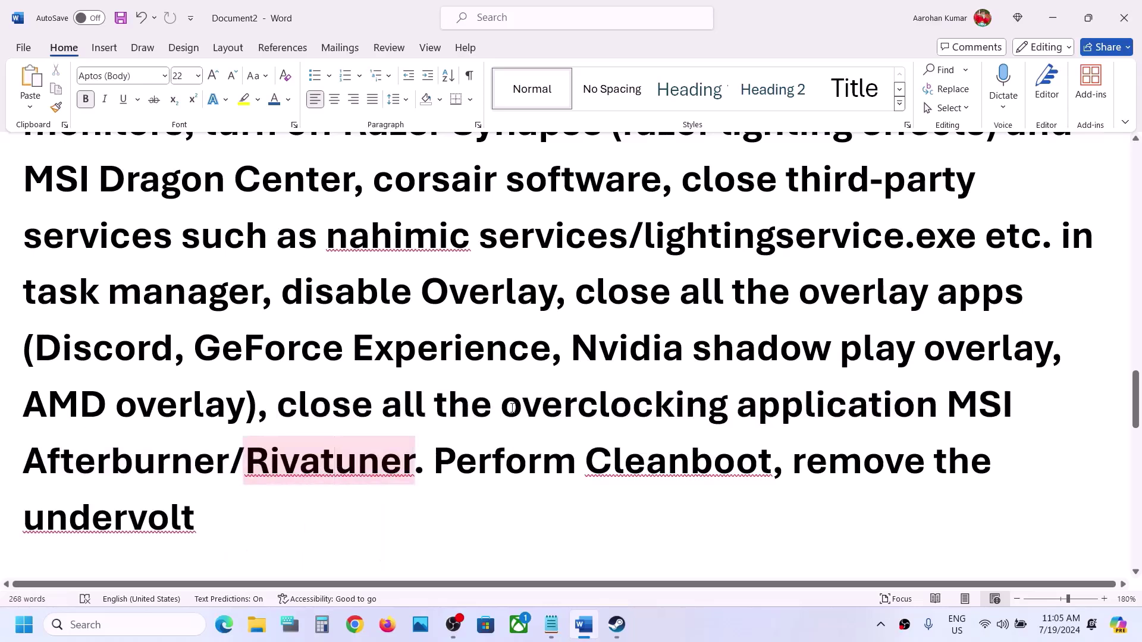
pyautogui.moveTo(524, 404); pyautogui.dragTo(943, 405)
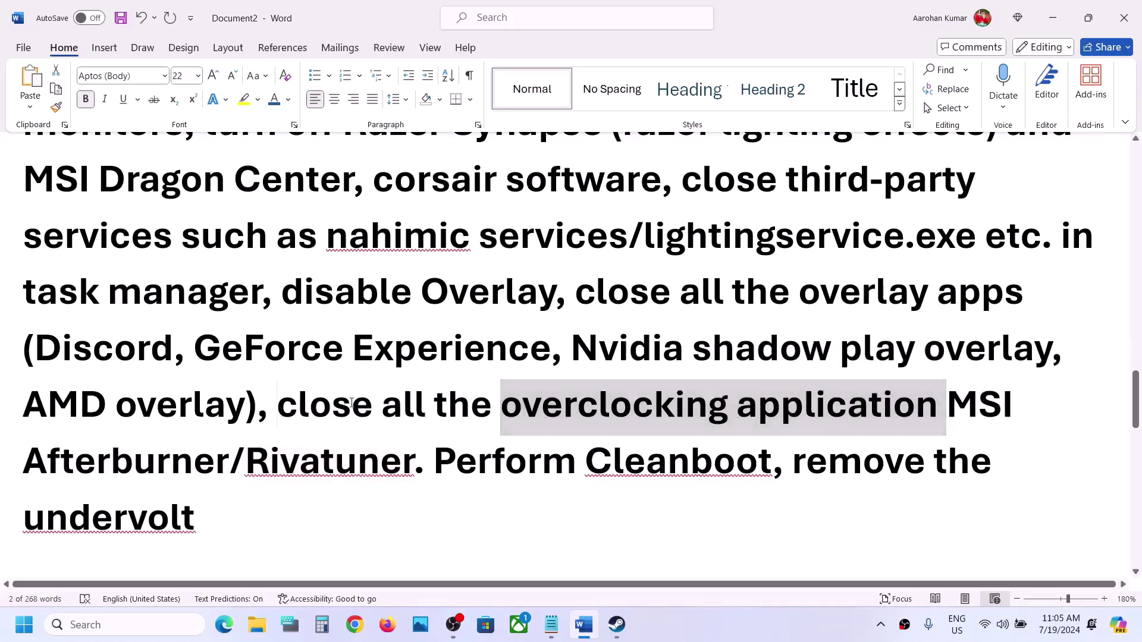
pyautogui.moveTo(278, 405); pyautogui.dragTo(433, 406)
# Highlight "Perform Cleanboot" in Step 8, search Windows for "system" to open System Configuration, and show its services
pyautogui.moveTo(435, 463); pyautogui.dragTo(729, 461)
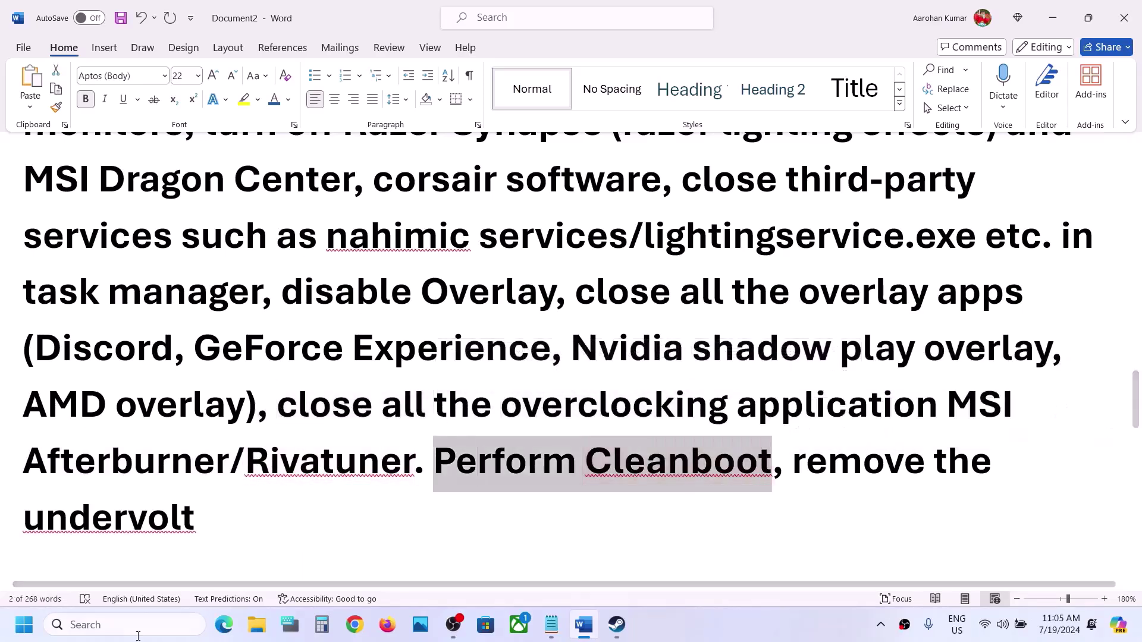
pyautogui.click(105, 624)
pyautogui.write('system')
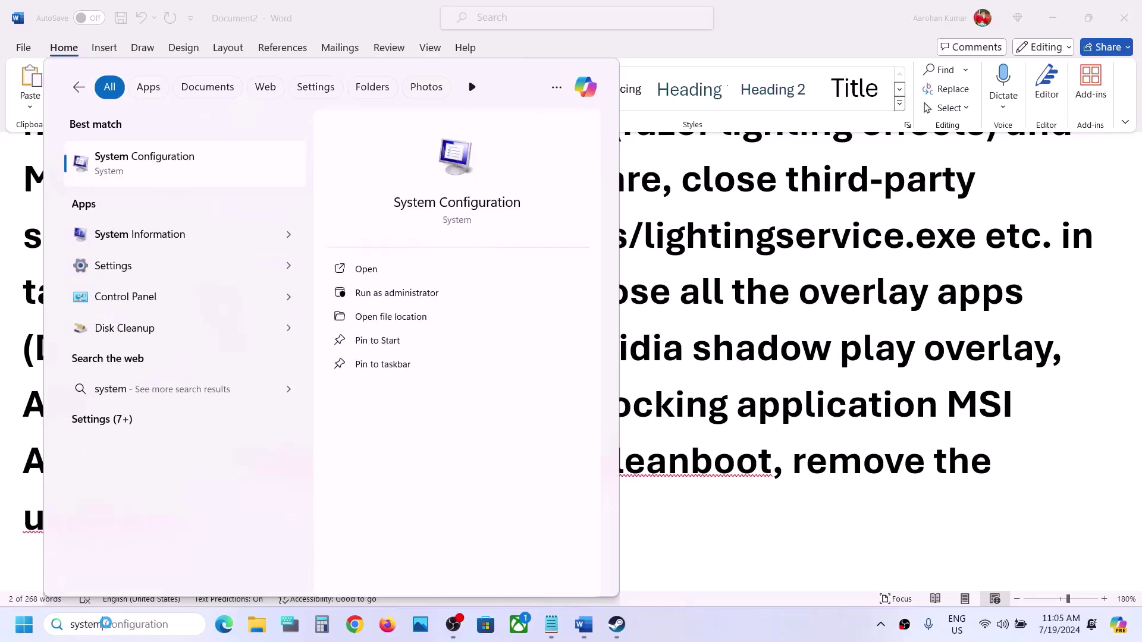
pyautogui.press('Return')
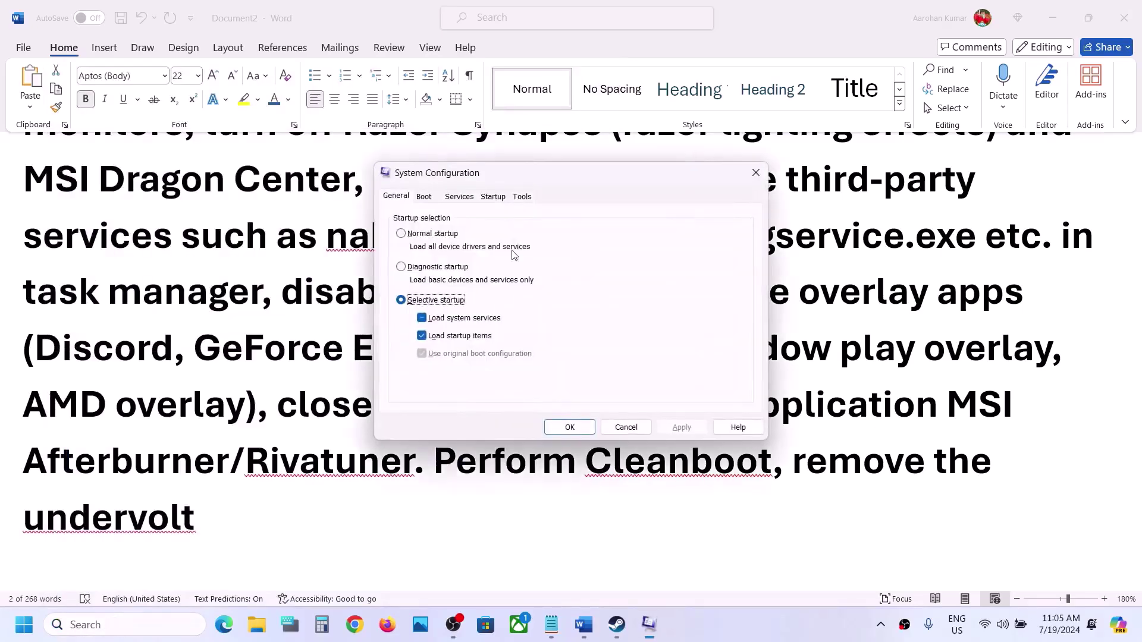
pyautogui.click(459, 197)
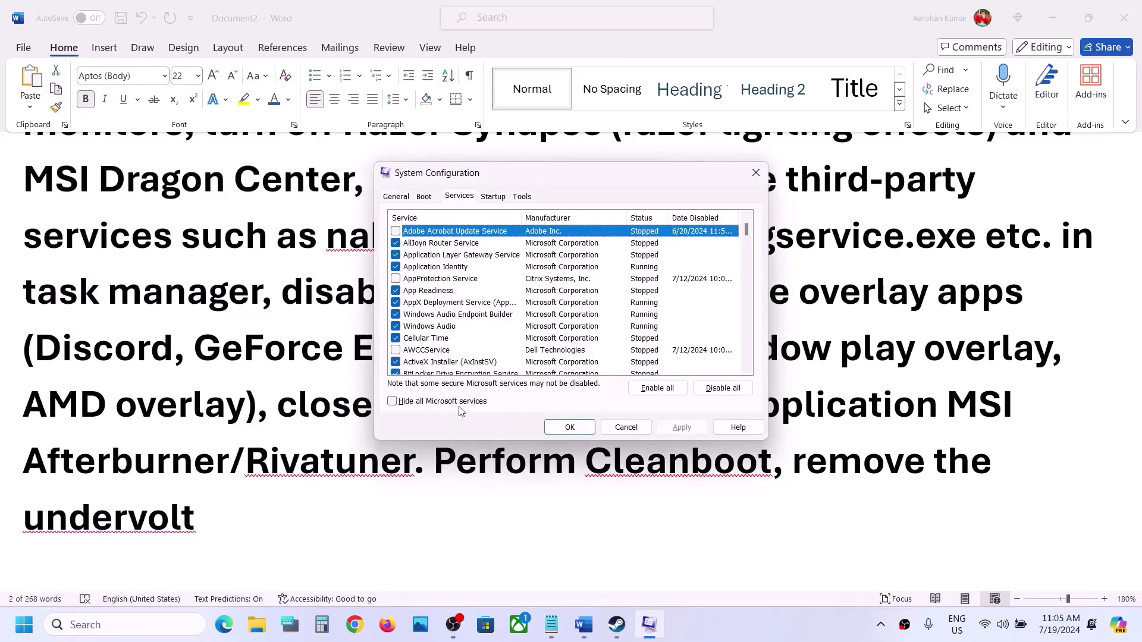